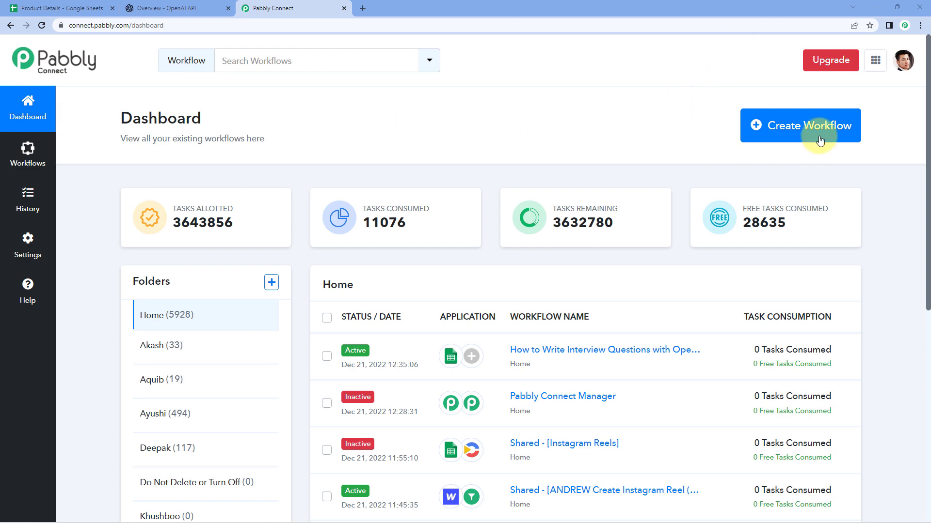
- Create a workflow named 'Google Sheets to OpenAI' and collapse its trigger card
{"action": "left_click", "coordinate": [796, 125]}
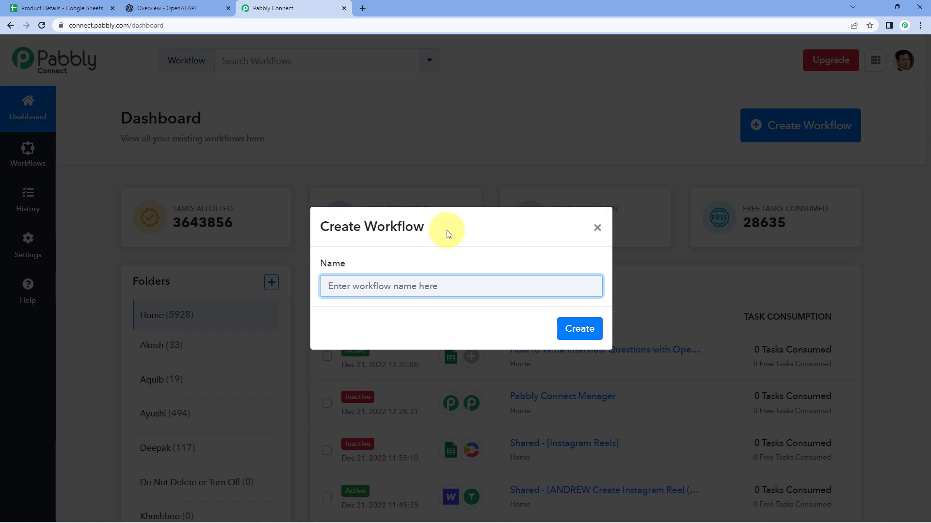
{"action": "type", "text": "Google Sheets to OpenAI"}
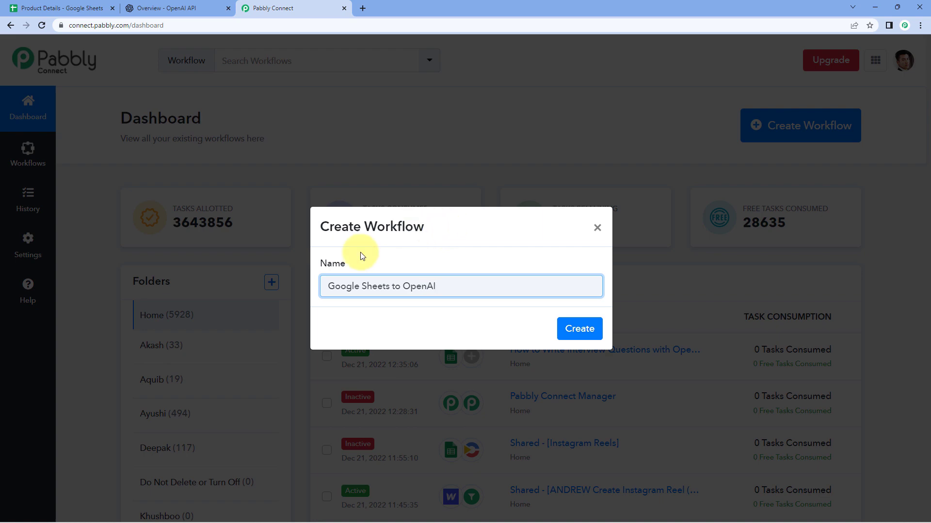
{"action": "left_click", "coordinate": [572, 334]}
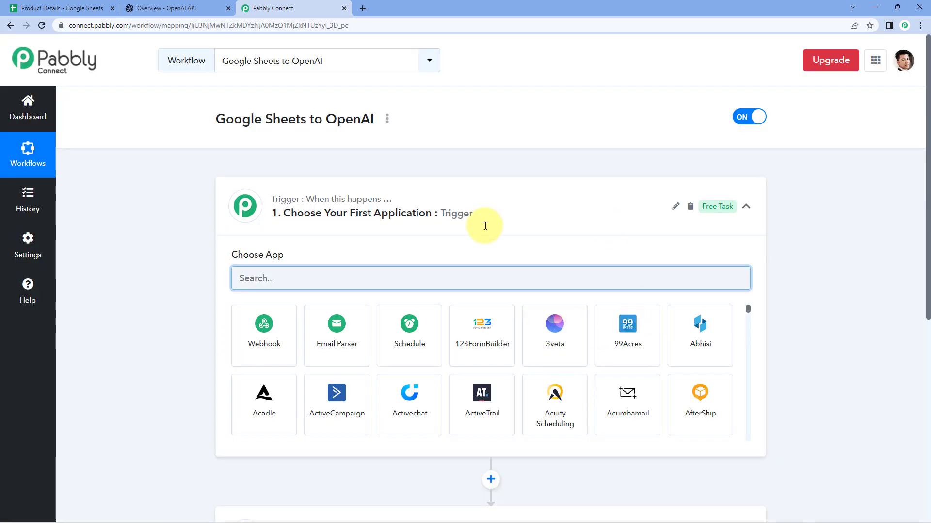
{"action": "left_click", "coordinate": [494, 216]}
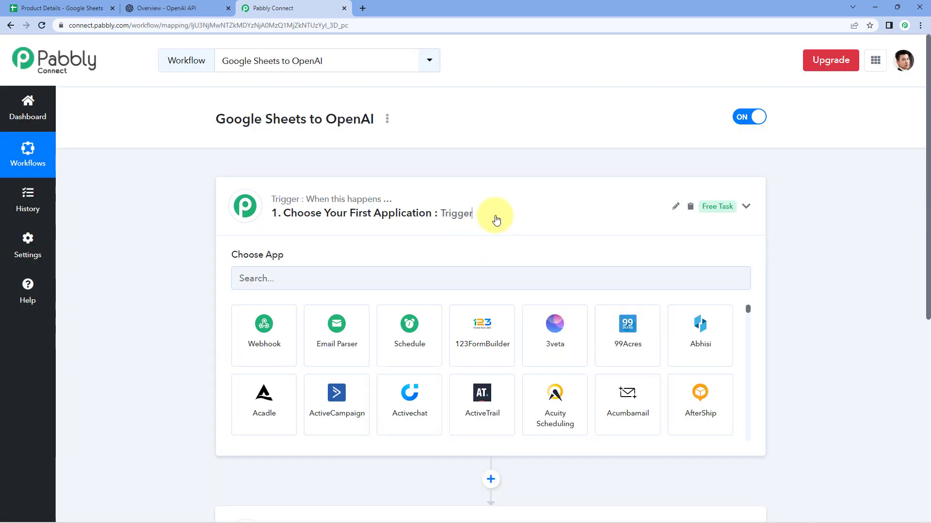
{"action": "scroll", "coordinate": [184, 210], "scroll_direction": "down", "scroll_amount": 1}
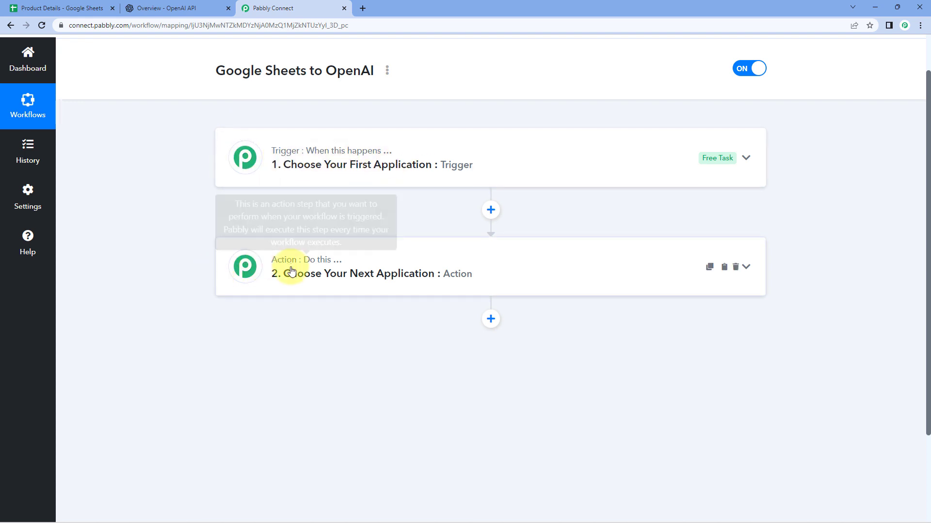
- Expand the trigger step, then check the Product Details sheet and OpenAI overview tabs
{"action": "left_click", "coordinate": [298, 154]}
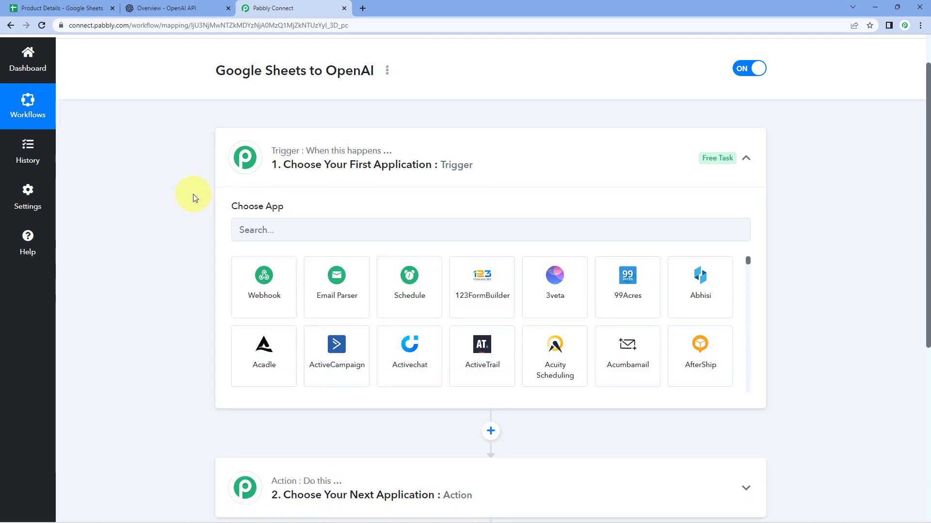
{"action": "left_click", "coordinate": [65, 8]}
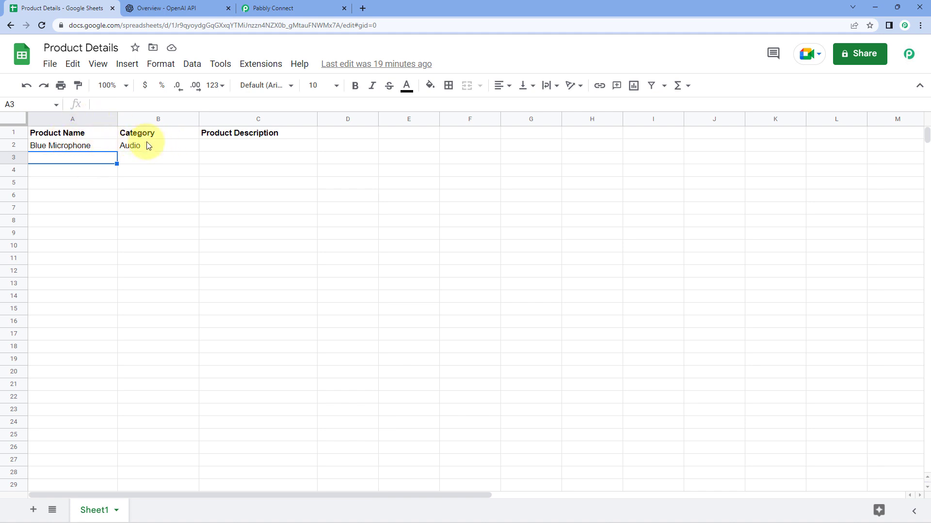
{"action": "left_click", "coordinate": [287, 6]}
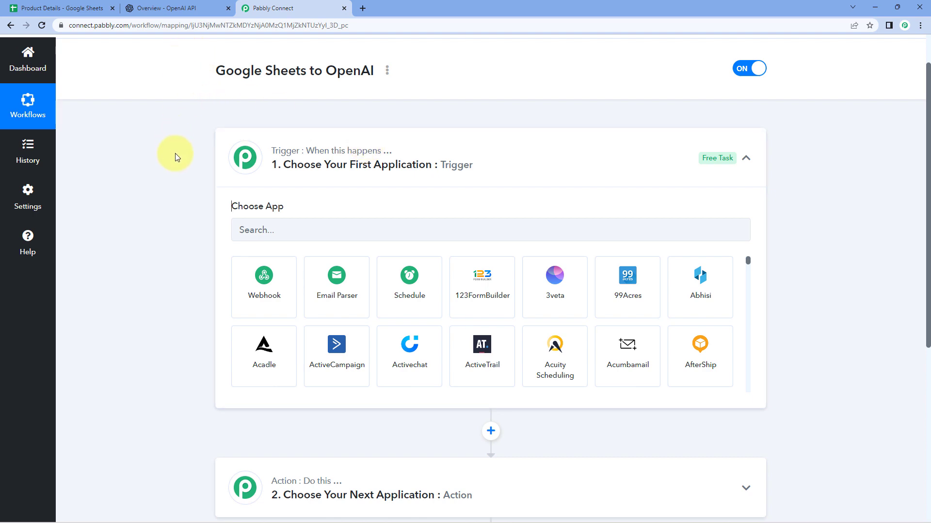
{"action": "left_click", "coordinate": [171, 10]}
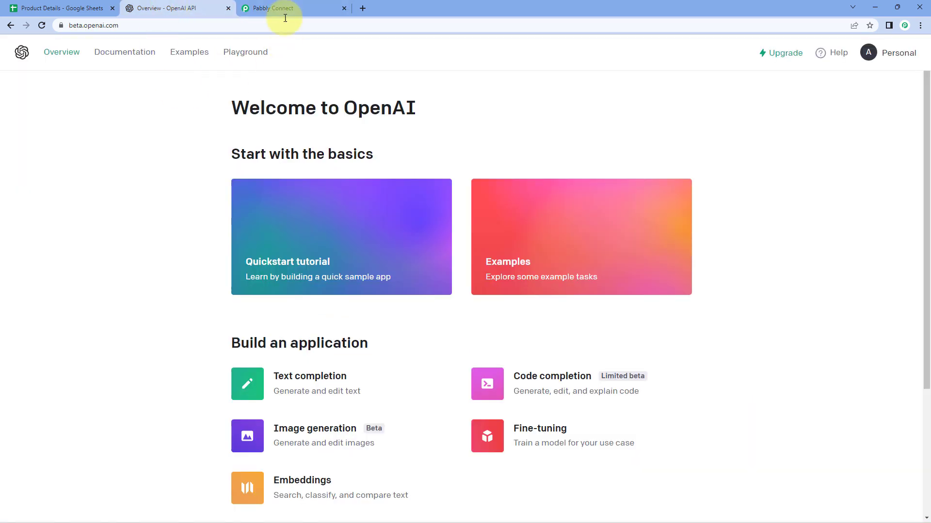
{"action": "left_click", "coordinate": [273, 8]}
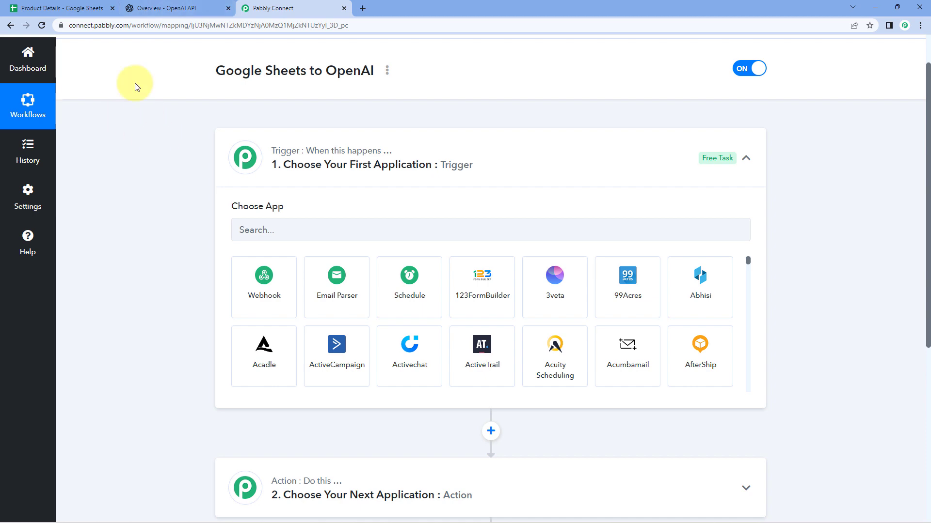
{"action": "left_click", "coordinate": [100, 8]}
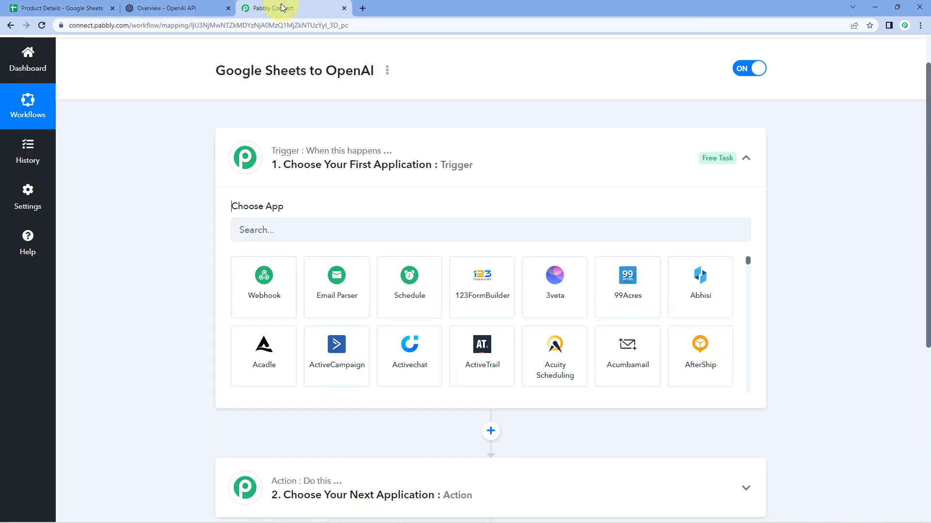
{"action": "left_click", "coordinate": [271, 8]}
- Select the Blue Microphone and Audio cells A2:B2, then return to the workflow
{"action": "left_click", "coordinate": [63, 8]}
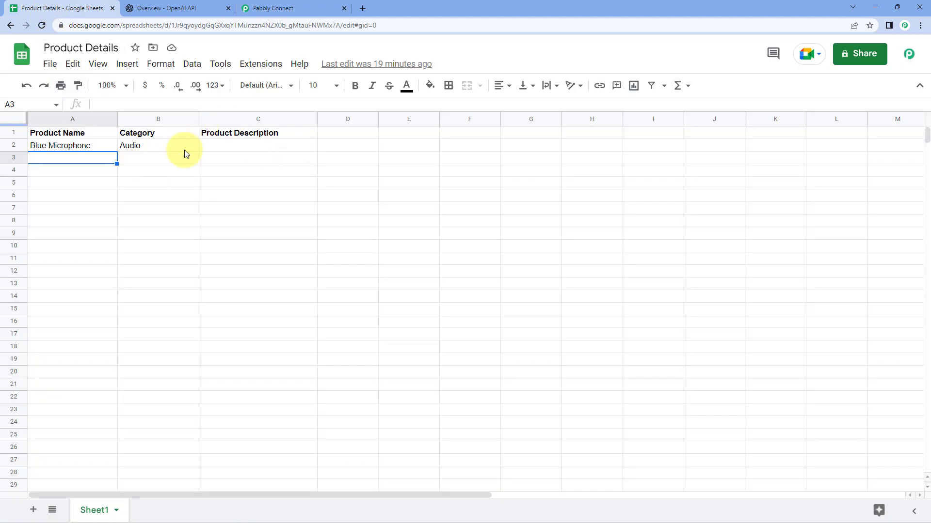
{"action": "left_click", "coordinate": [220, 148]}
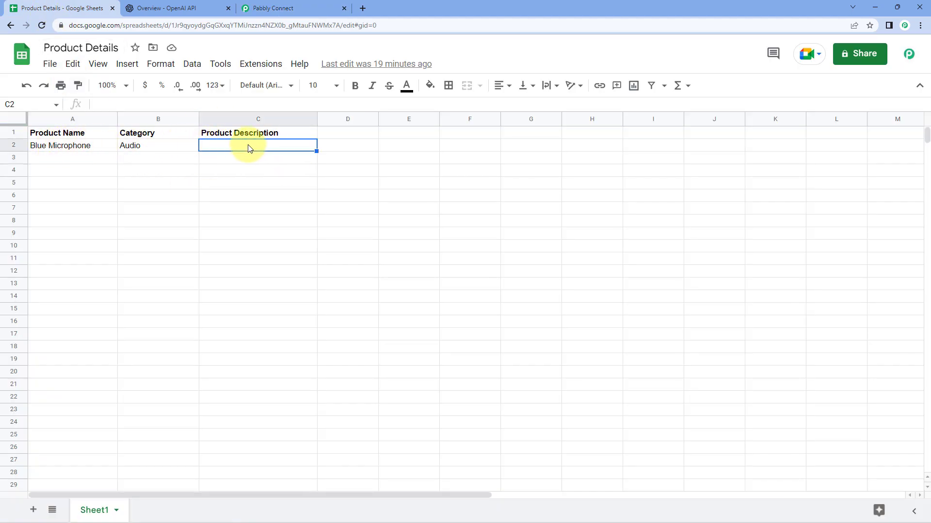
{"action": "left_click", "coordinate": [96, 160]}
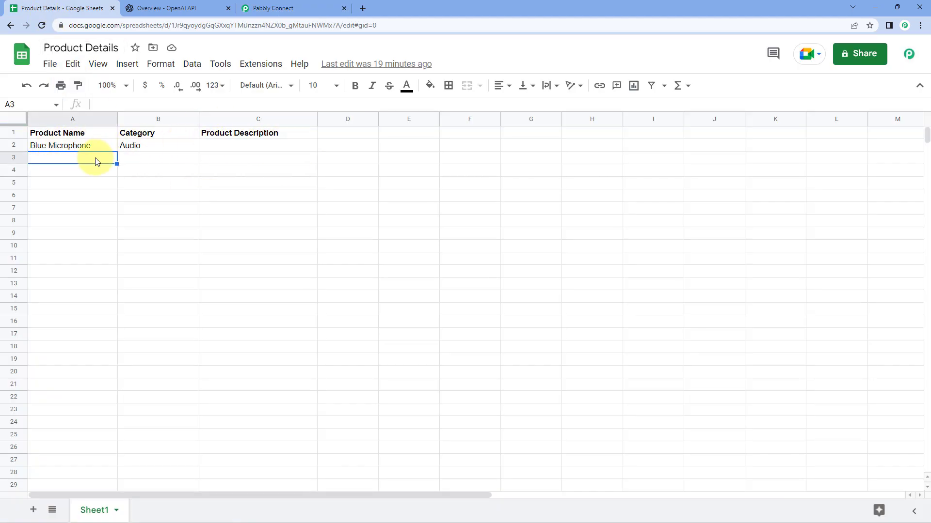
{"action": "left_click_drag", "start_coordinate": [90, 145], "coordinate": [142, 148]}
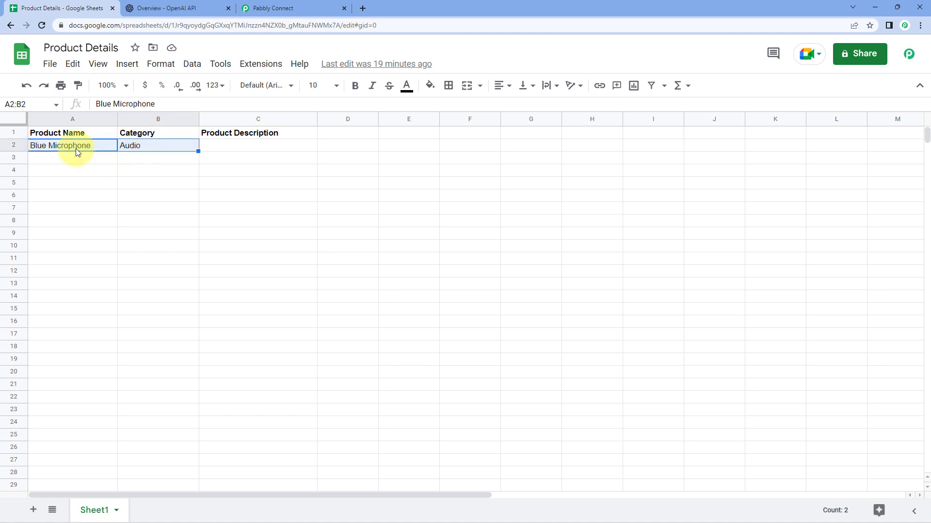
{"action": "left_click", "coordinate": [273, 8]}
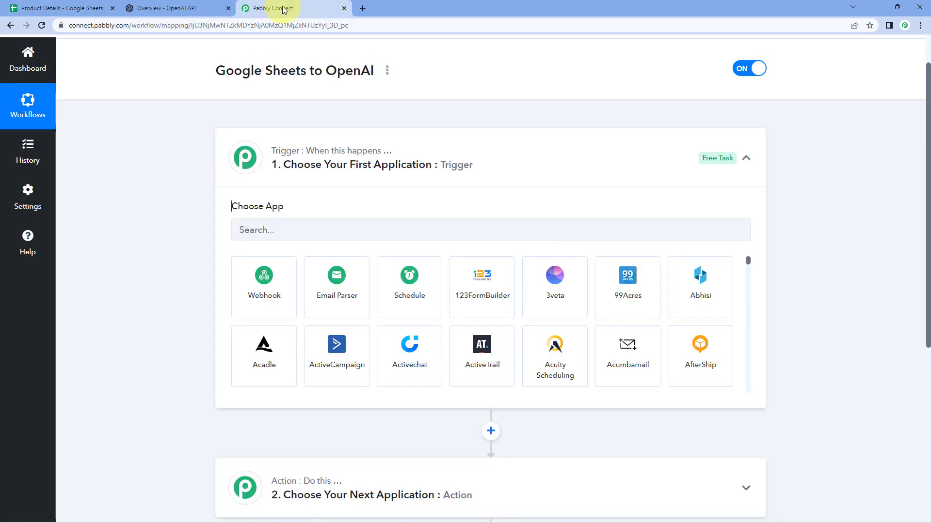
- Set the trigger to Google Sheets with the New or Updated Spreadsheet Row event
{"action": "scroll", "coordinate": [267, 162], "scroll_direction": "down", "scroll_amount": 1}
{"action": "left_click", "coordinate": [305, 179]}
{"action": "type", "text": "Google Sheets"}
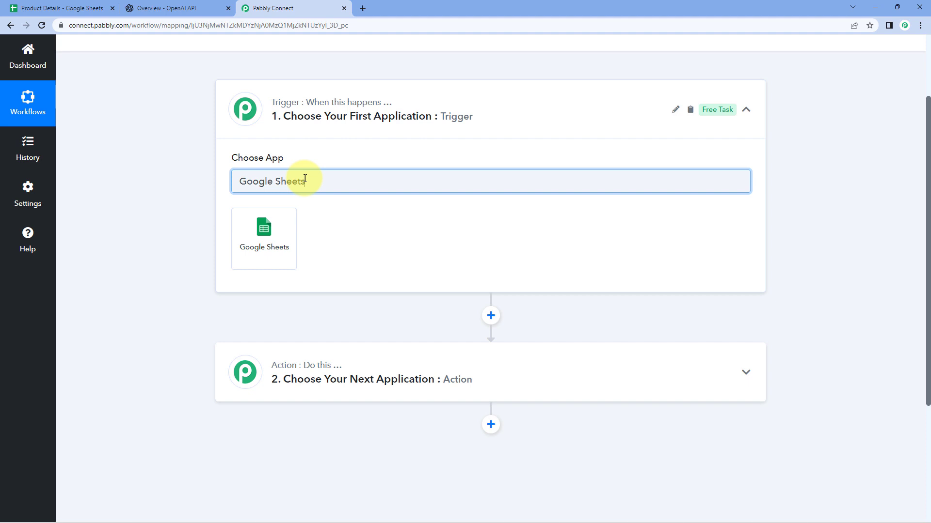
{"action": "left_click", "coordinate": [279, 220]}
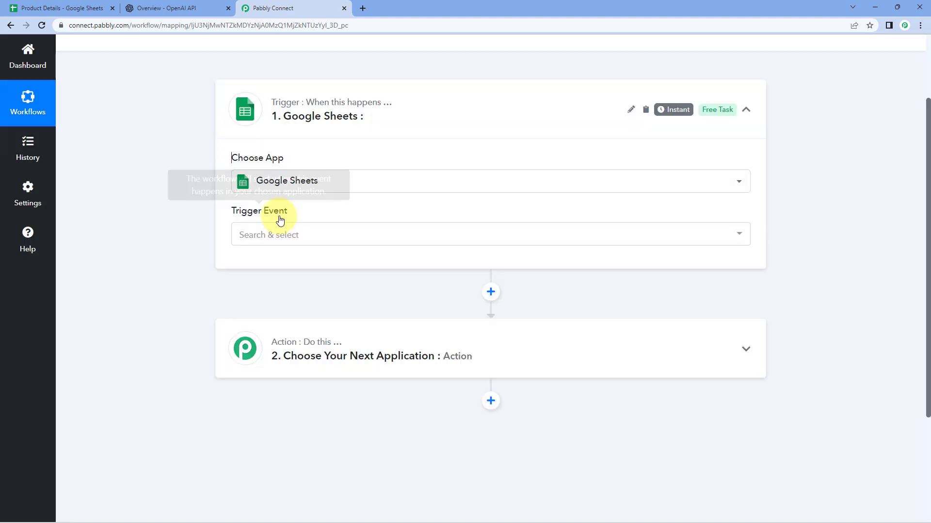
{"action": "left_click", "coordinate": [321, 236]}
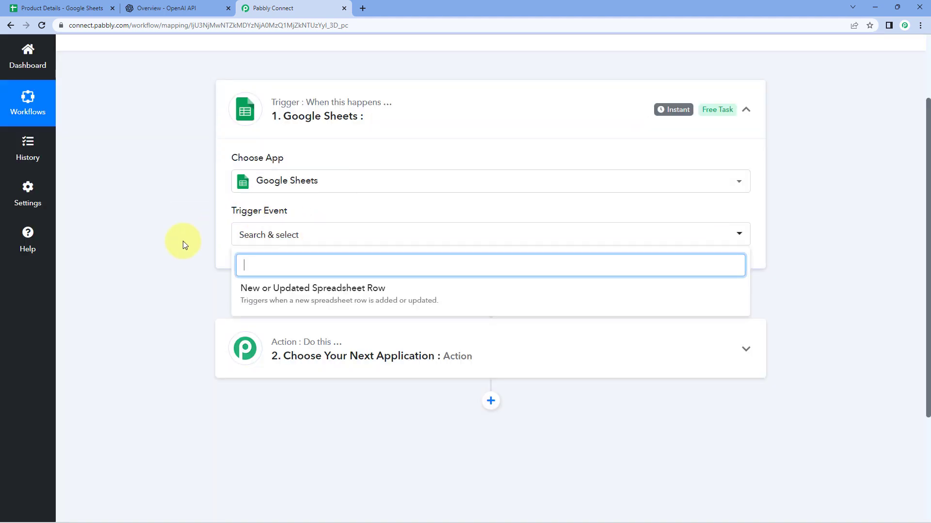
{"action": "scroll", "coordinate": [182, 241], "scroll_direction": "down", "scroll_amount": 1}
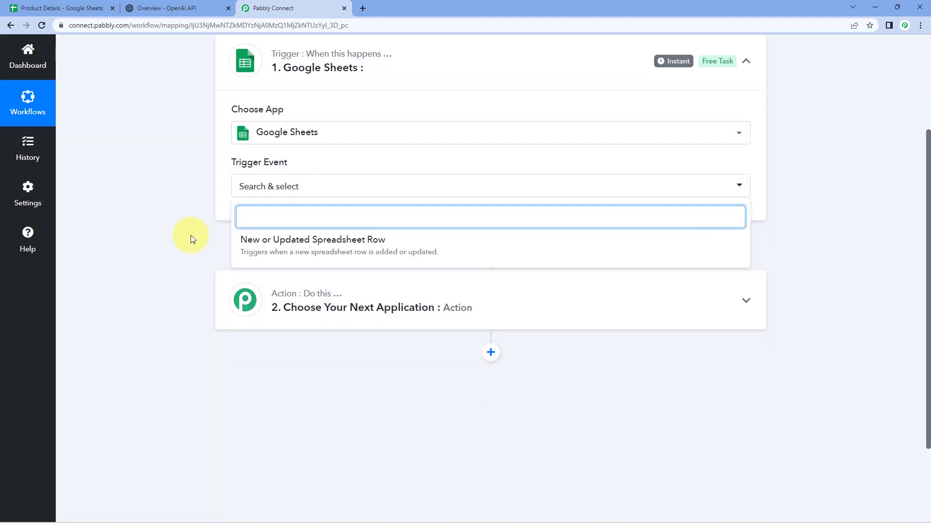
{"action": "left_click", "coordinate": [391, 243]}
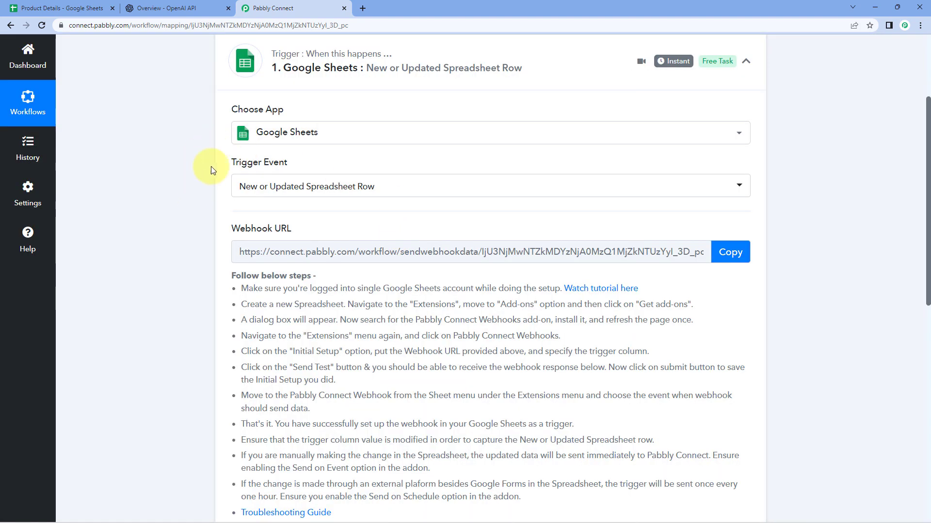
- Read the webhook setup instructions and copy the trigger's webhook URL for the sheet
{"action": "mouse_move", "coordinate": [237, 229]}
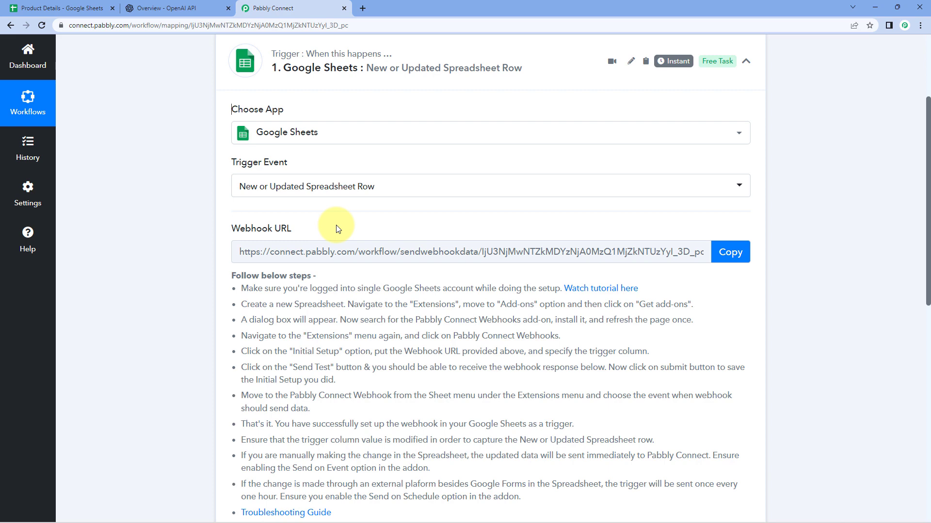
{"action": "scroll", "coordinate": [336, 225], "scroll_direction": "down", "scroll_amount": 1}
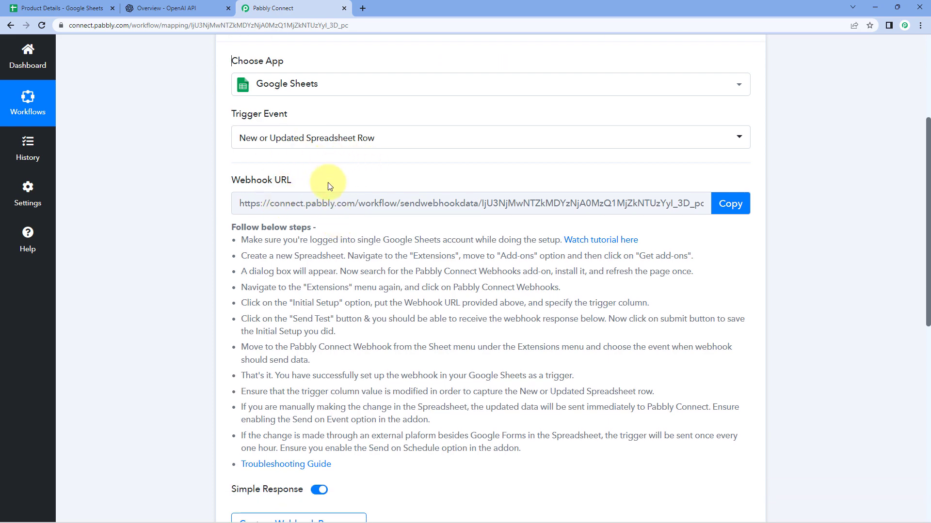
{"action": "left_click_drag", "start_coordinate": [241, 240], "coordinate": [447, 457]}
{"action": "left_click", "coordinate": [447, 457]}
{"action": "left_click", "coordinate": [724, 204]}
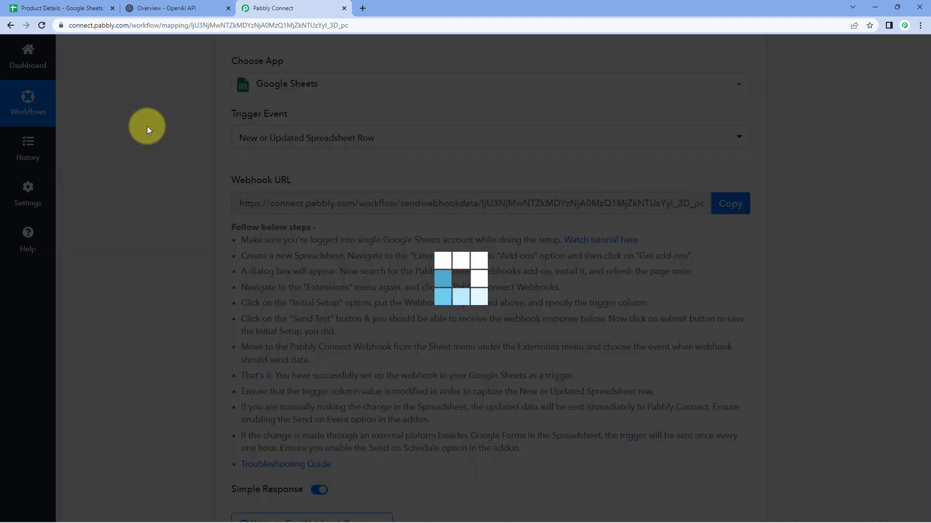
{"action": "left_click", "coordinate": [62, 6]}
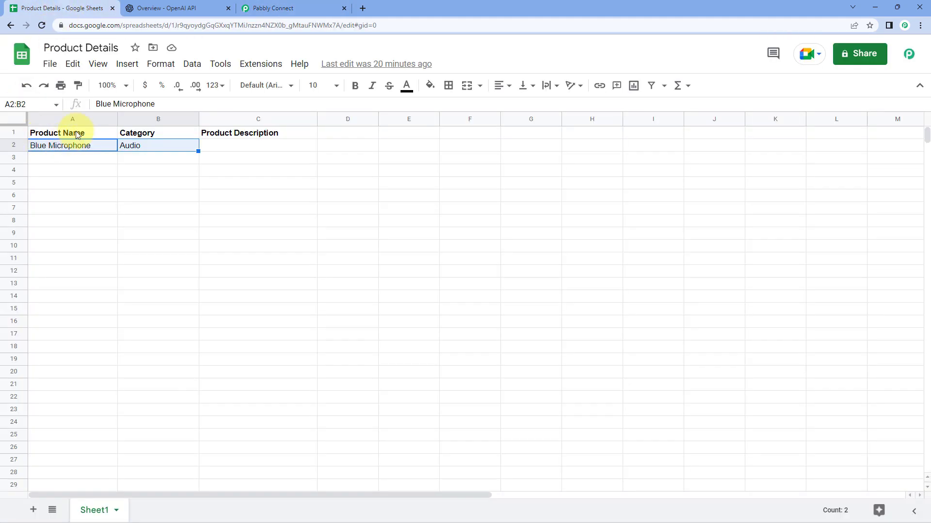
- Search the Workspace Marketplace for 'Pabbly Connect Webhooks', confirm it's installed, and close it
{"action": "left_click", "coordinate": [69, 158]}
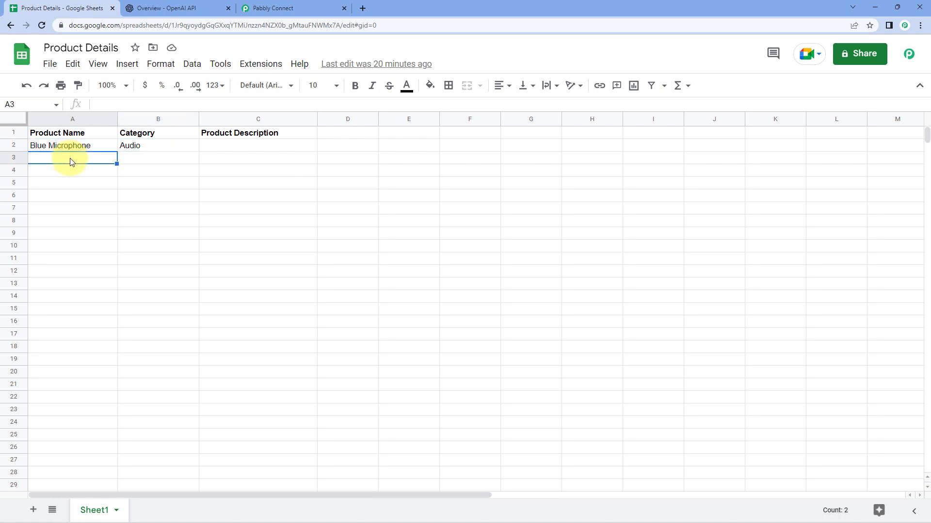
{"action": "left_click", "coordinate": [257, 63]}
{"action": "mouse_move", "coordinate": [293, 94]}
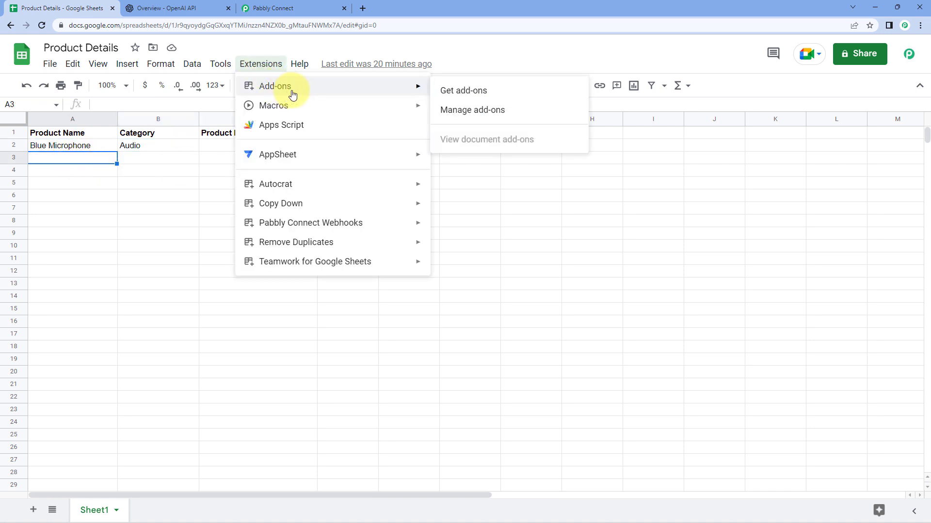
{"action": "left_click", "coordinate": [498, 94]}
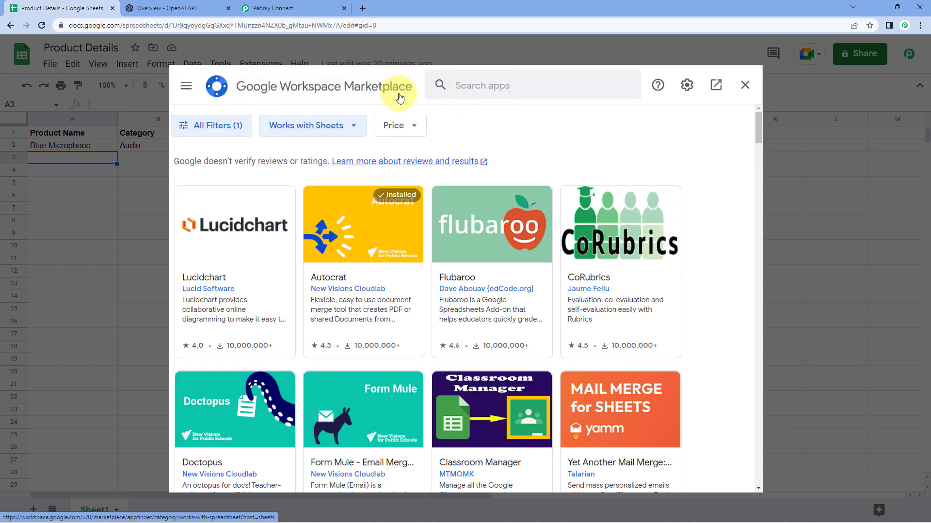
{"action": "left_click", "coordinate": [457, 85]}
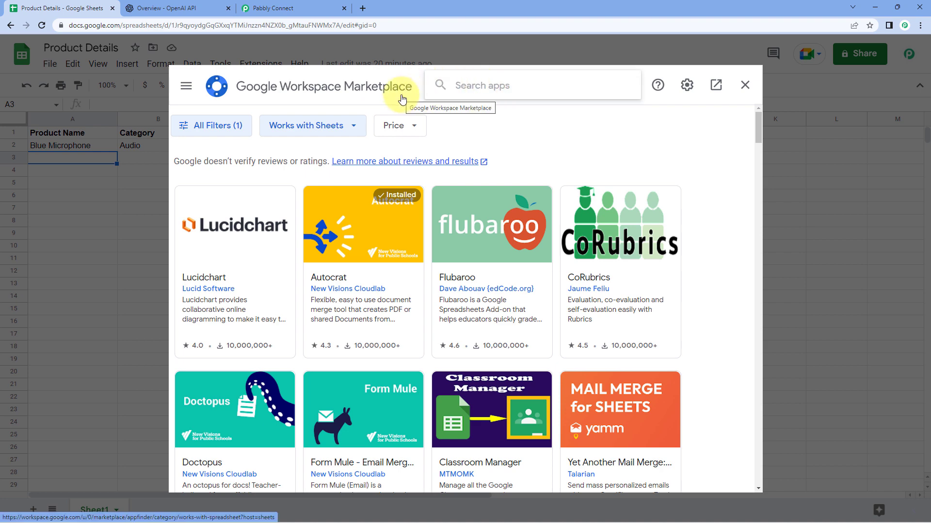
{"action": "type", "text": "Pabbl"}
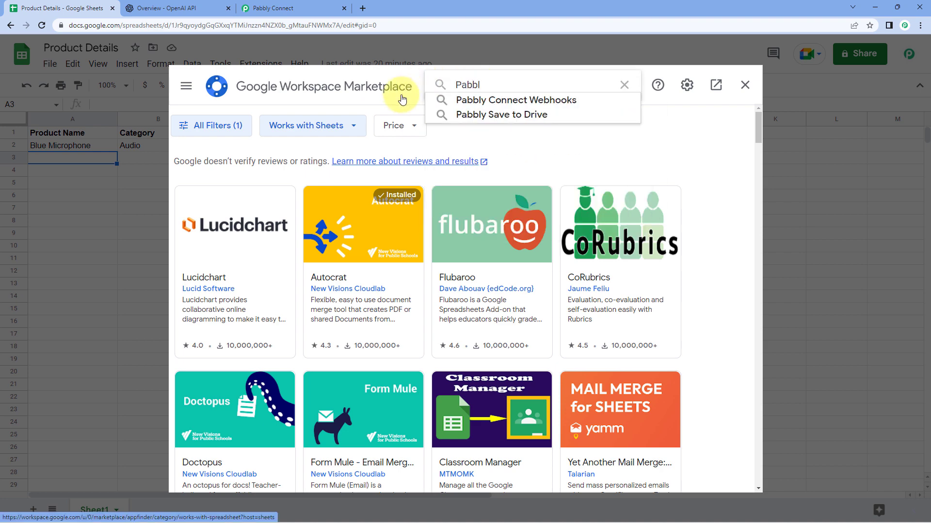
{"action": "left_click", "coordinate": [495, 100]}
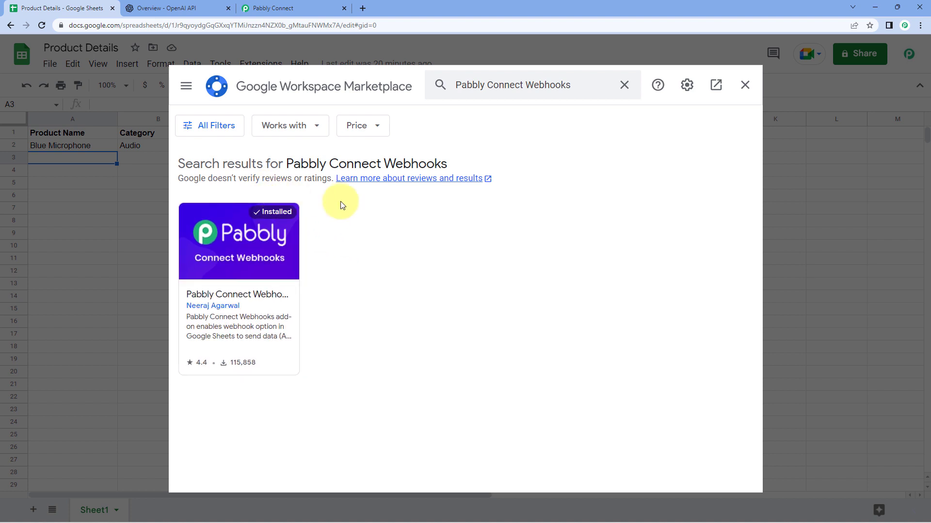
{"action": "left_click", "coordinate": [745, 86]}
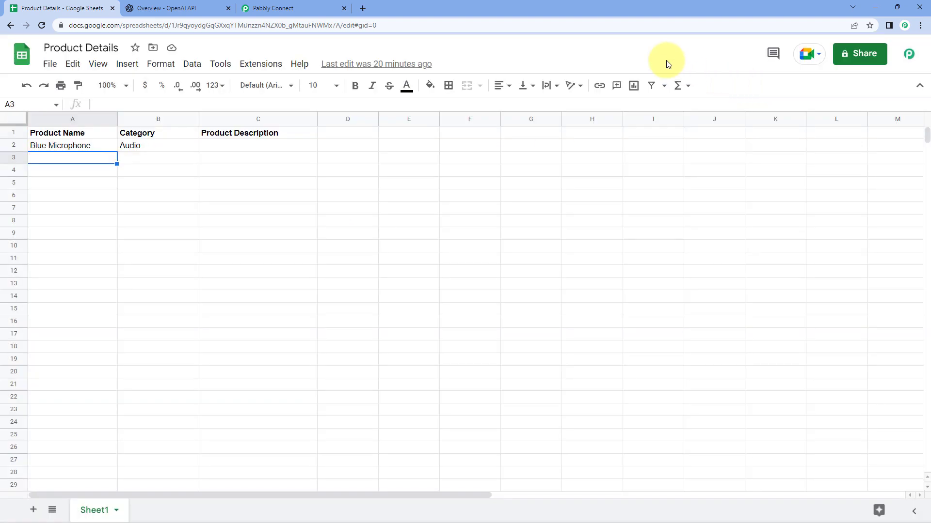
- Reload the sheet and launch Extensions > Pabbly Connect Webhooks > Initial Setup
{"action": "left_click", "coordinate": [43, 25]}
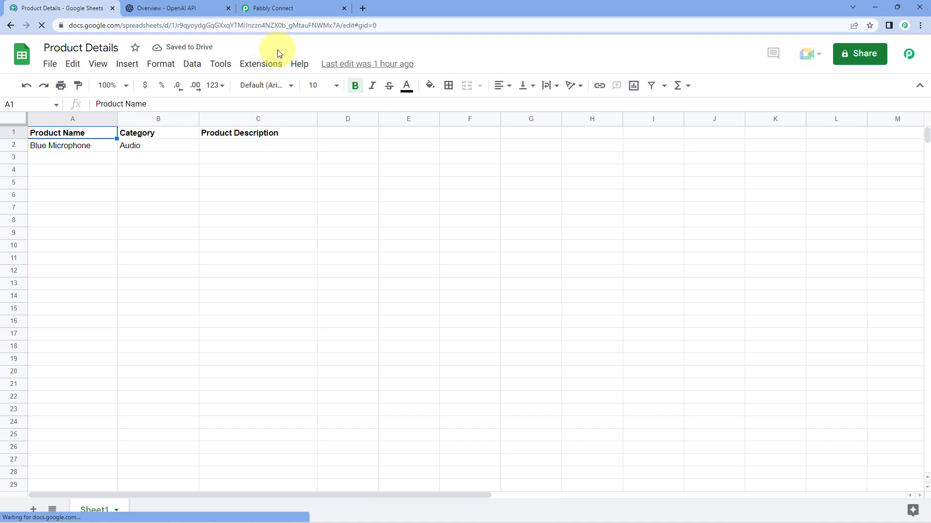
{"action": "left_click", "coordinate": [260, 65]}
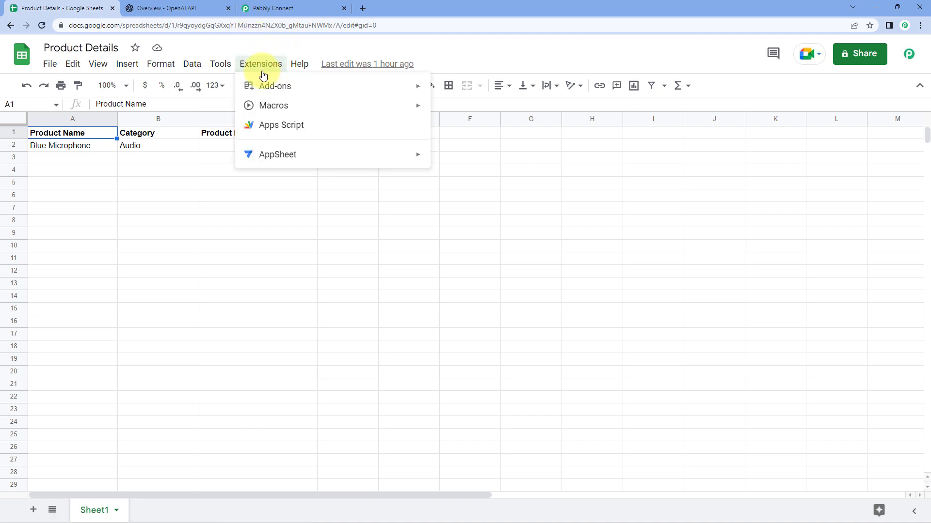
{"action": "mouse_move", "coordinate": [310, 225]}
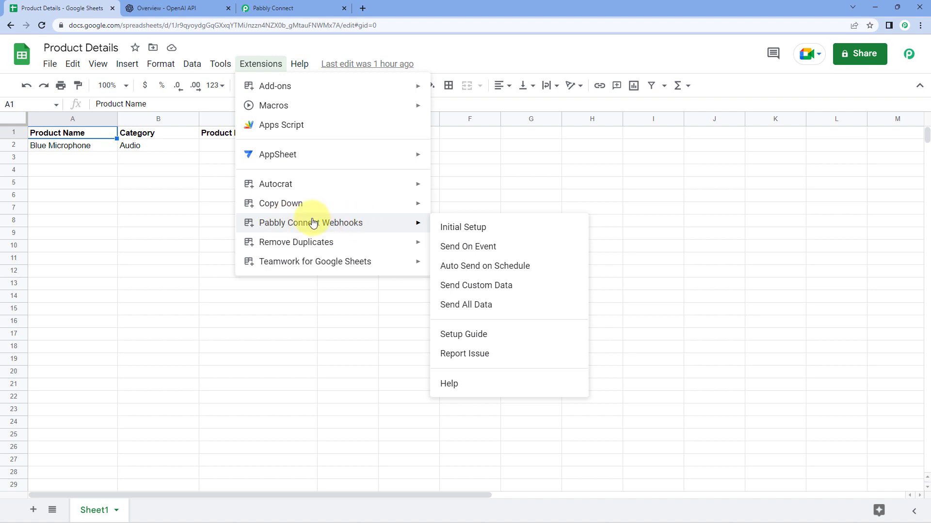
{"action": "left_click", "coordinate": [491, 230]}
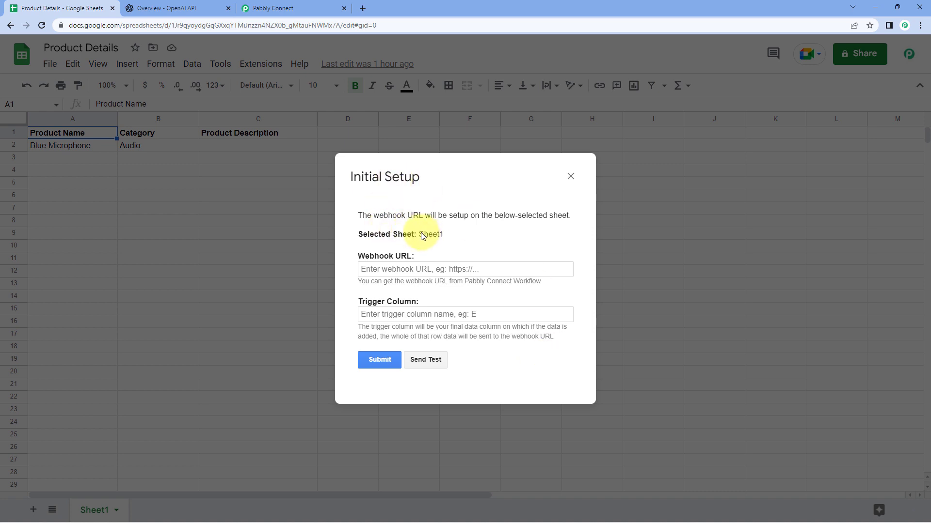
- Review the setup's Sheet1, Webhook URL and Trigger Column fields
{"action": "left_click_drag", "start_coordinate": [444, 238], "coordinate": [445, 236]}
{"action": "left_click_drag", "start_coordinate": [385, 262], "coordinate": [359, 261]}
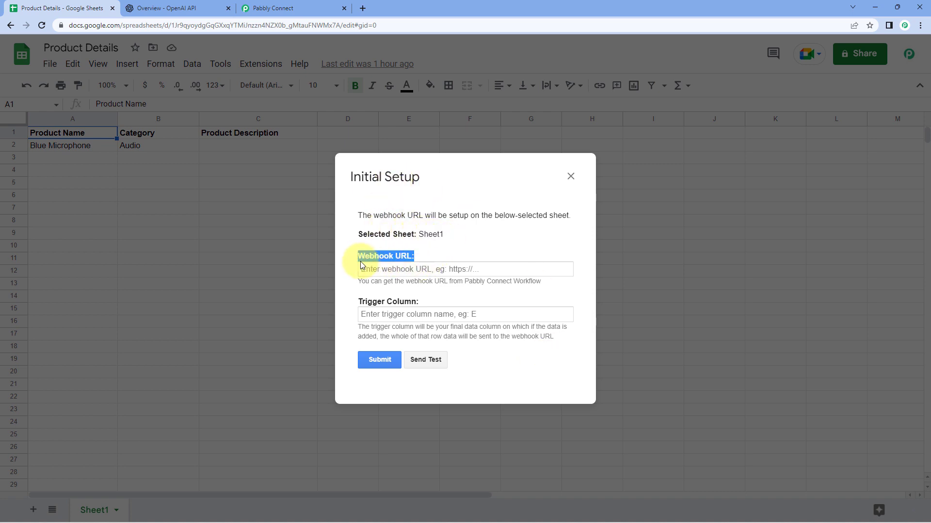
{"action": "left_click_drag", "start_coordinate": [419, 302], "coordinate": [359, 303]}
{"action": "left_click", "coordinate": [421, 301]}
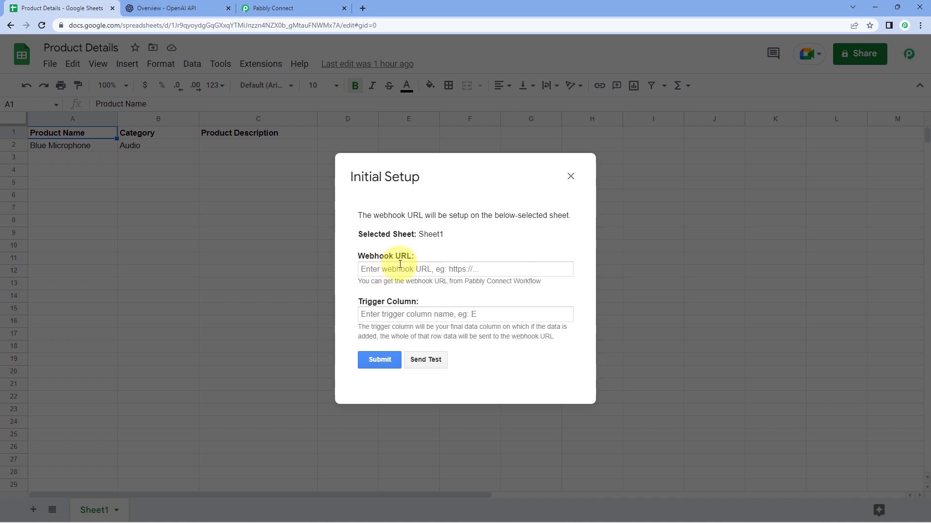
- Copy the workflow's webhook URL from Pabbly and paste it into the Webhook URL field
{"action": "left_click", "coordinate": [273, 8]}
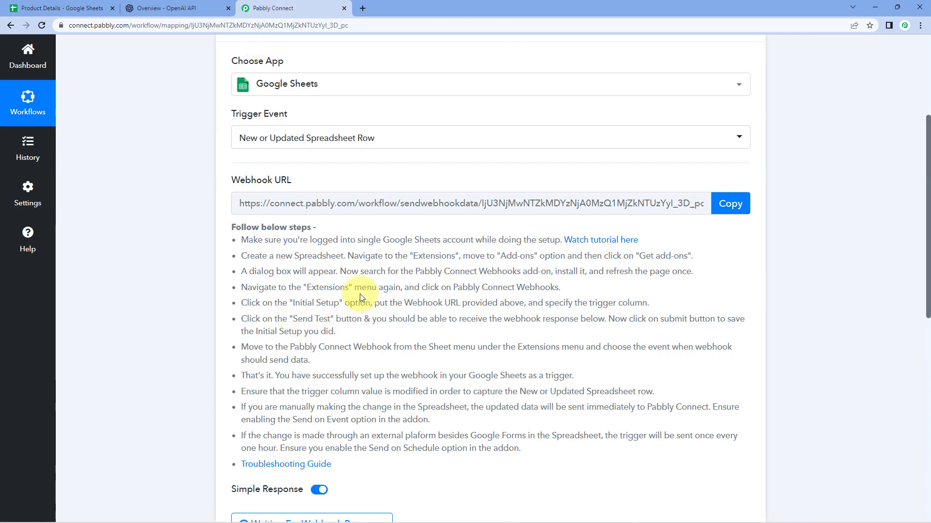
{"action": "left_click", "coordinate": [730, 204]}
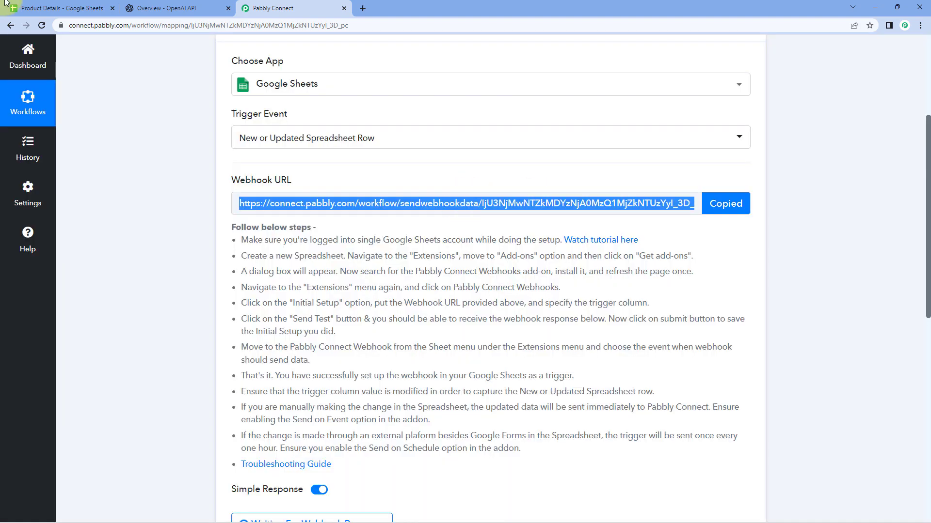
{"action": "left_click", "coordinate": [60, 8]}
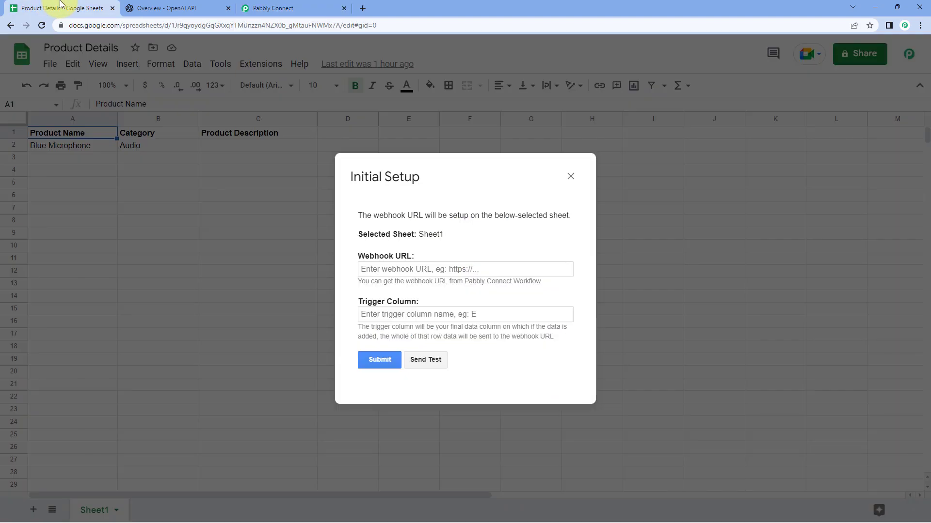
{"action": "left_click", "coordinate": [374, 270]}
{"action": "right_click", "coordinate": [381, 270]}
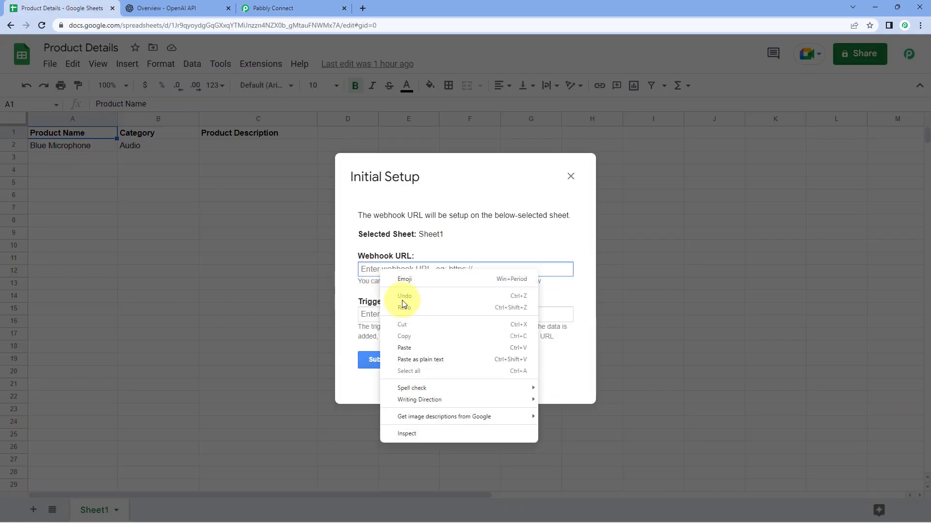
{"action": "left_click", "coordinate": [407, 347]}
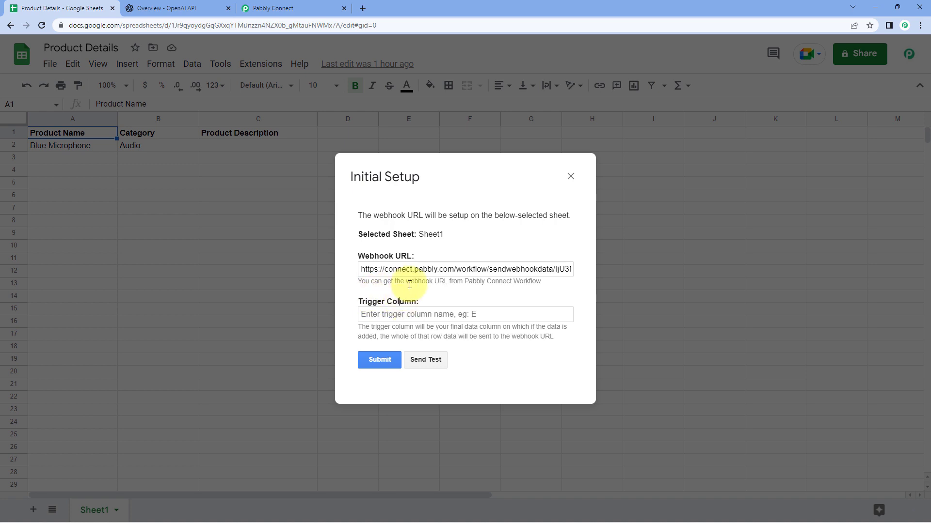
- Set Trigger Column to B, send test data, and check Pabbly for the response
{"action": "left_click", "coordinate": [395, 314]}
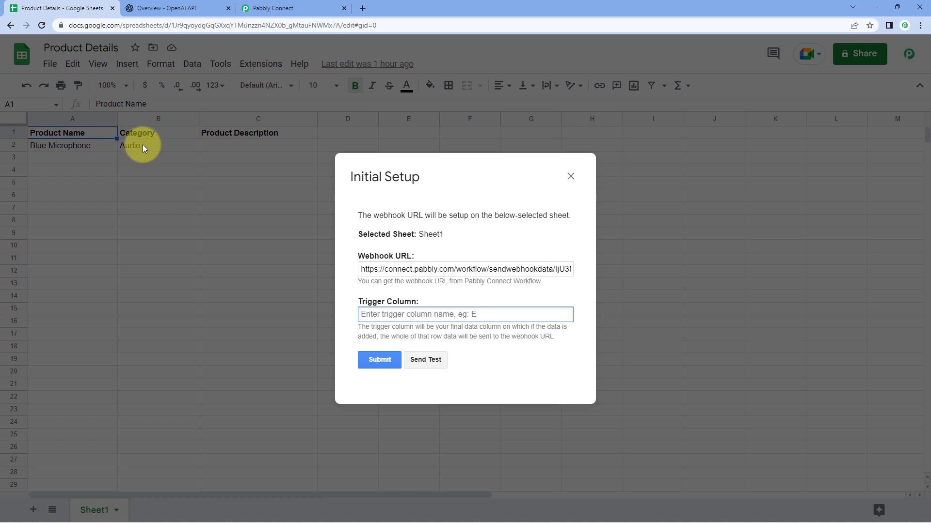
{"action": "type", "text": "B"}
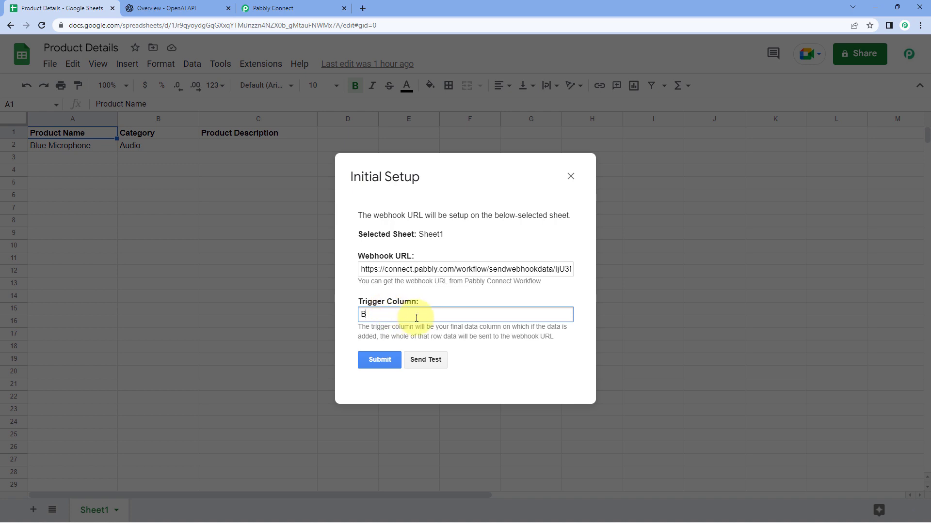
{"action": "left_click", "coordinate": [431, 363]}
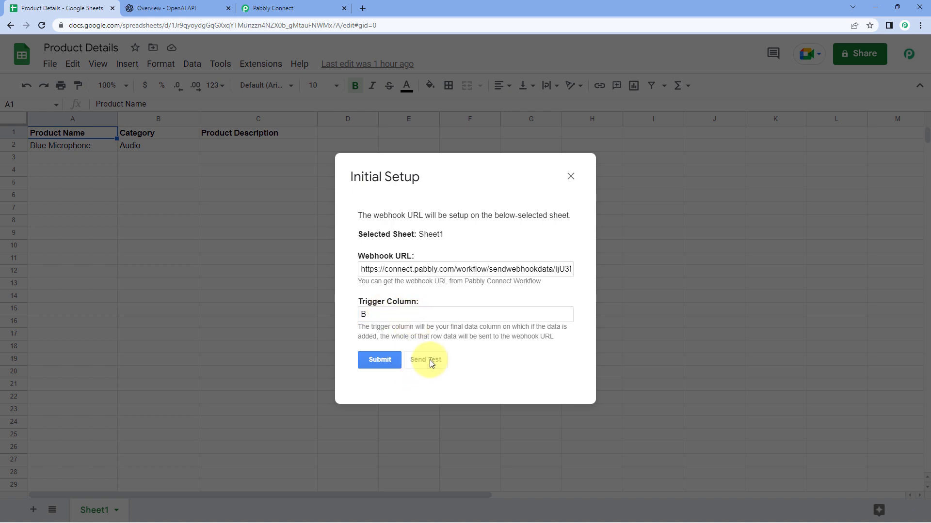
{"action": "scroll", "coordinate": [429, 360], "scroll_direction": "down", "scroll_amount": 1}
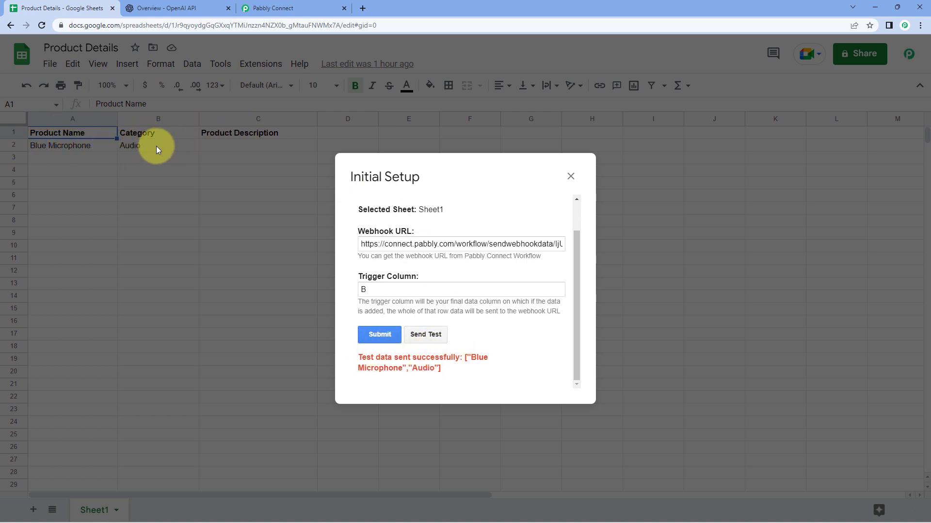
{"action": "left_click", "coordinate": [284, 8]}
{"action": "scroll", "coordinate": [146, 167], "scroll_direction": "down", "scroll_amount": 5}
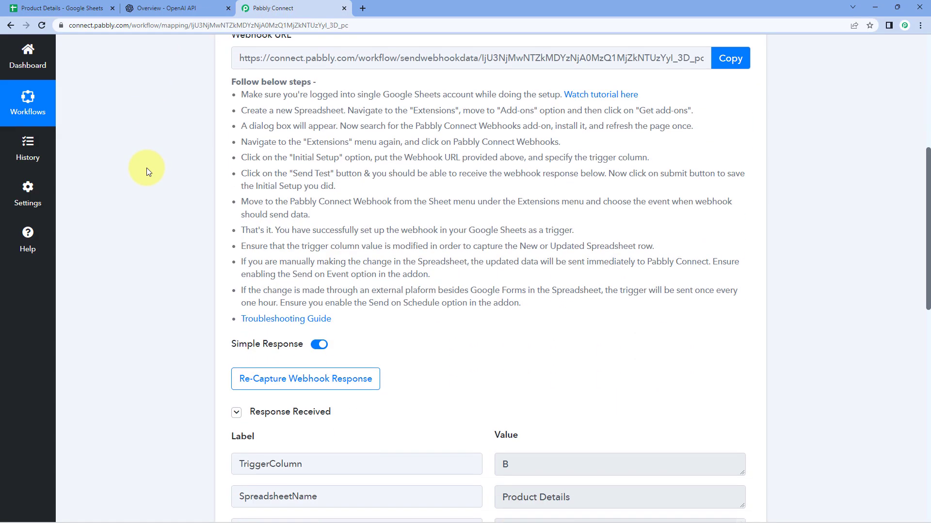
- Verify the received fields: trigger column B, Product Details, row 2, Blue Microphone, Audio
{"action": "scroll", "coordinate": [146, 168], "scroll_direction": "down", "scroll_amount": 3}
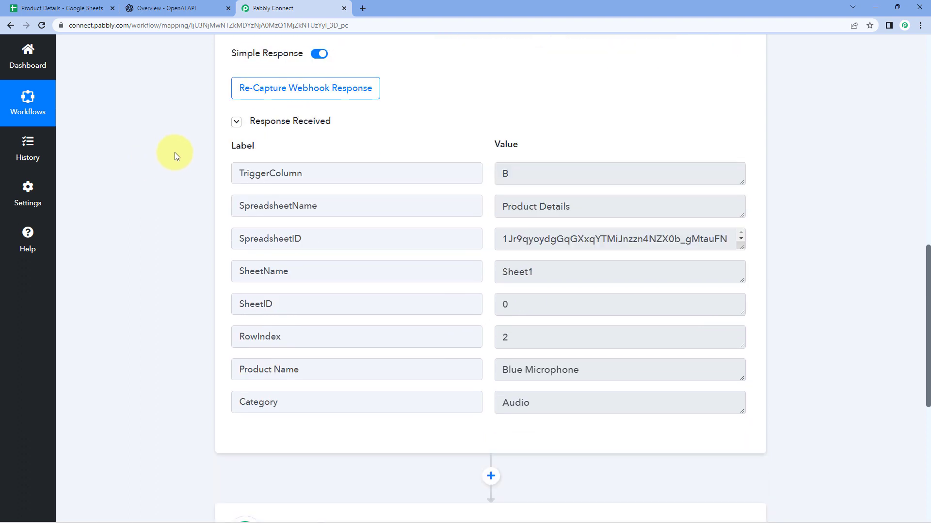
{"action": "left_click_drag", "start_coordinate": [508, 175], "coordinate": [469, 177]}
{"action": "left_click_drag", "start_coordinate": [617, 198], "coordinate": [460, 201]}
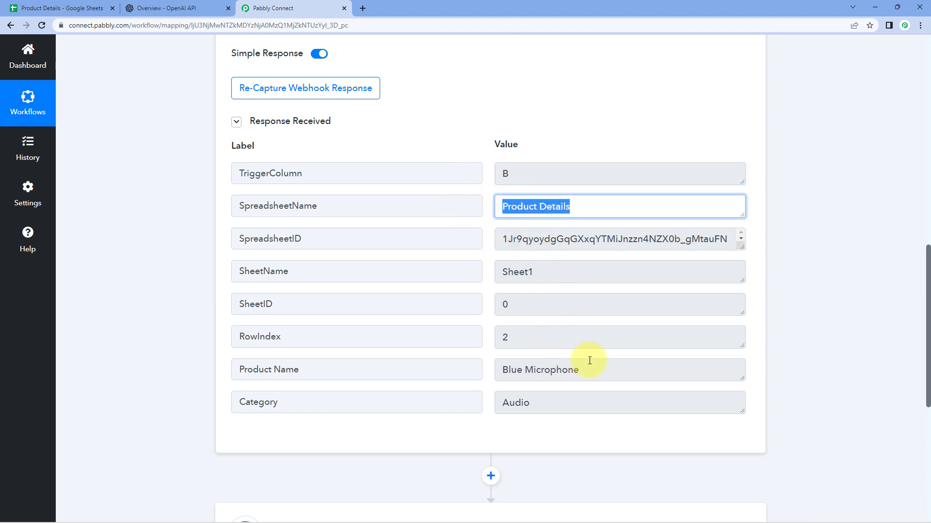
{"action": "left_click_drag", "start_coordinate": [547, 335], "coordinate": [482, 338]}
{"action": "left_click", "coordinate": [486, 339]}
{"action": "left_click_drag", "start_coordinate": [604, 374], "coordinate": [485, 376]}
{"action": "left_click_drag", "start_coordinate": [555, 401], "coordinate": [464, 373]}
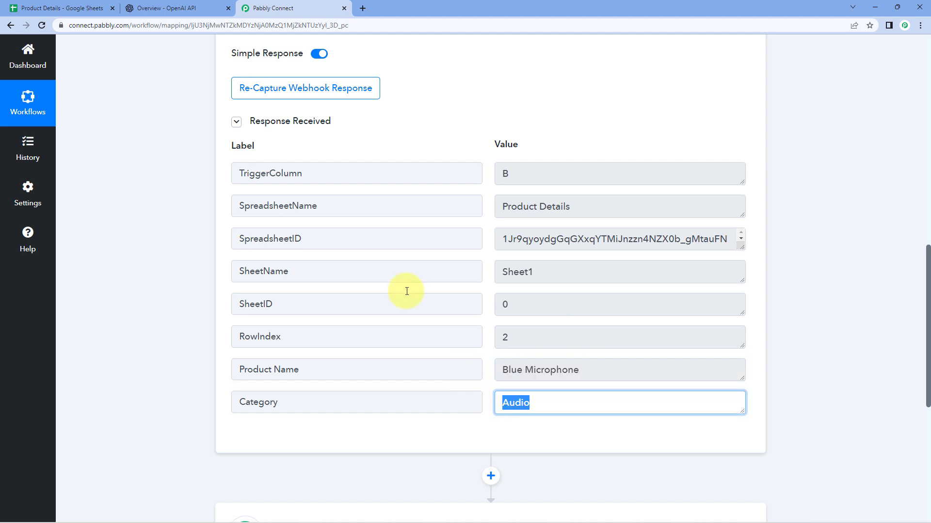
- Submit the sheet's webhook Initial Setup and close the dialog
{"action": "left_click", "coordinate": [66, 4]}
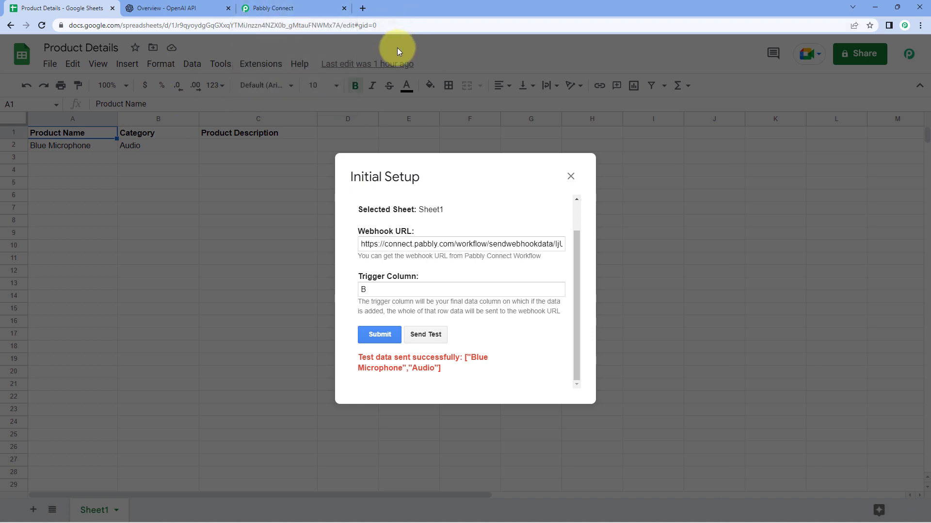
{"action": "left_click", "coordinate": [316, 10]}
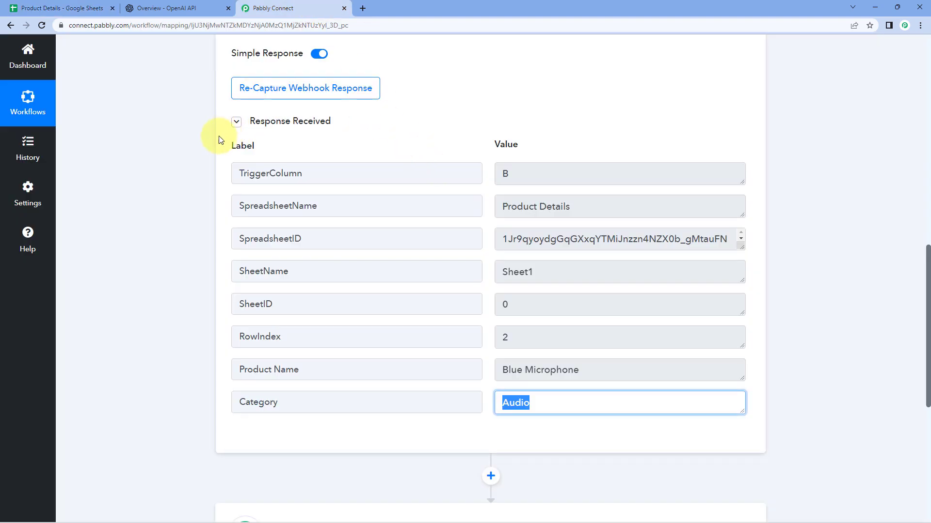
{"action": "left_click", "coordinate": [199, 142]}
{"action": "left_click", "coordinate": [75, 4]}
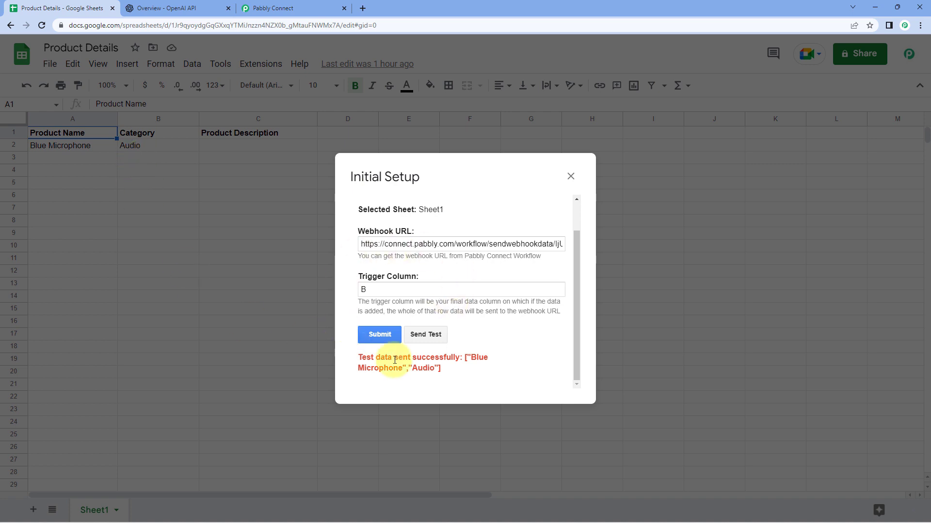
{"action": "left_click", "coordinate": [381, 335]}
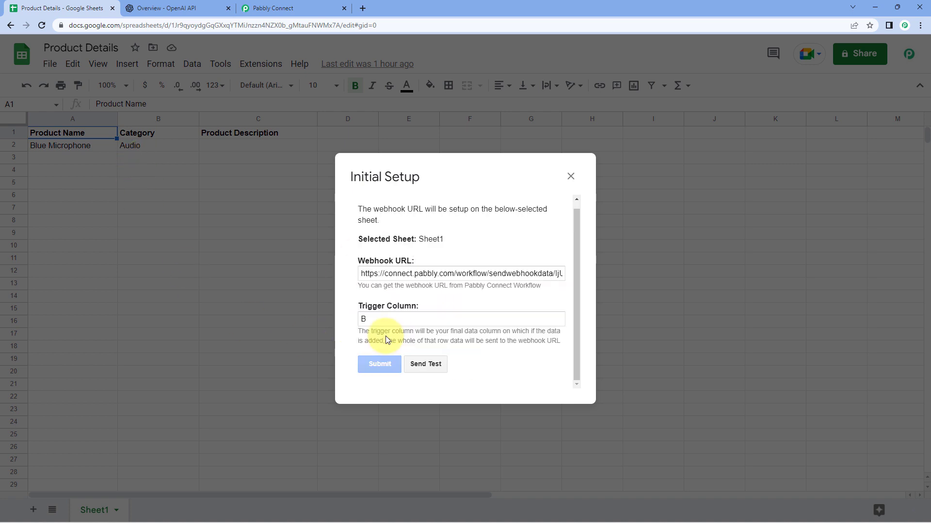
{"action": "left_click", "coordinate": [571, 176]}
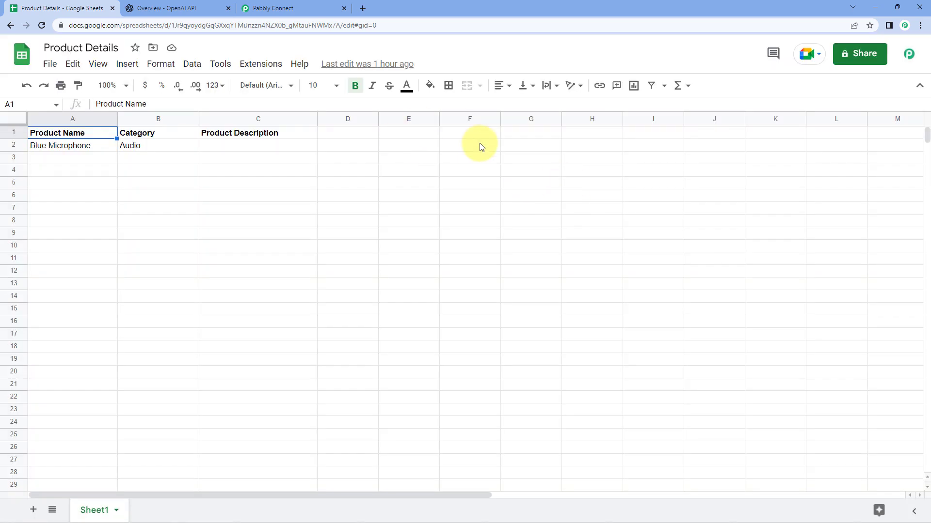
- Send the row via Extensions > Pabbly Connect Webhooks > Send On Event
{"action": "left_click", "coordinate": [260, 64]}
{"action": "mouse_move", "coordinate": [270, 229]}
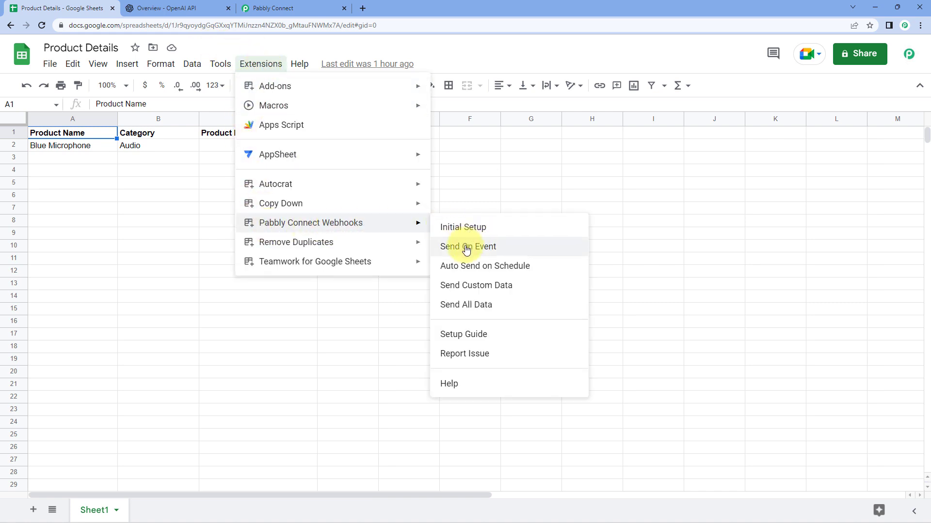
{"action": "left_click", "coordinate": [440, 247]}
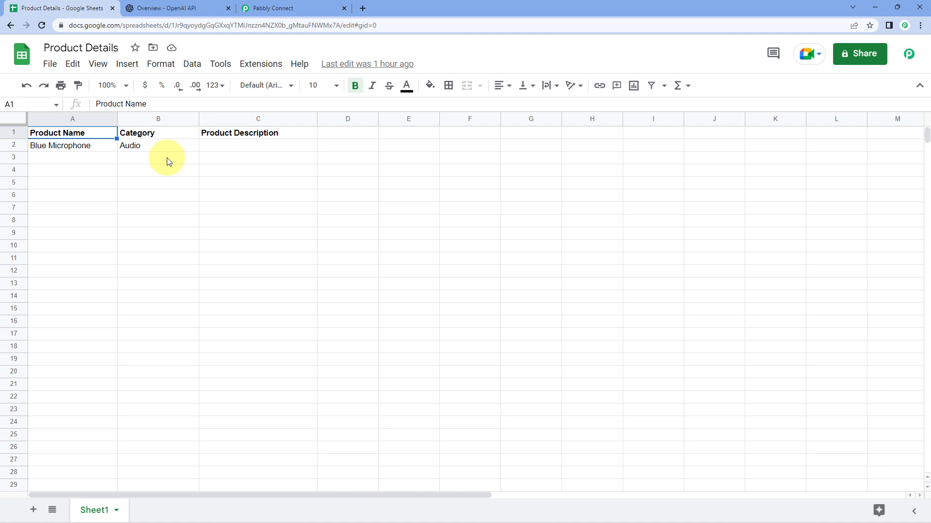
- Back in the workflow, review the captured trigger data, including Category Audio
{"action": "left_click", "coordinate": [270, 6]}
{"action": "scroll", "coordinate": [185, 161], "scroll_direction": "down", "scroll_amount": 1}
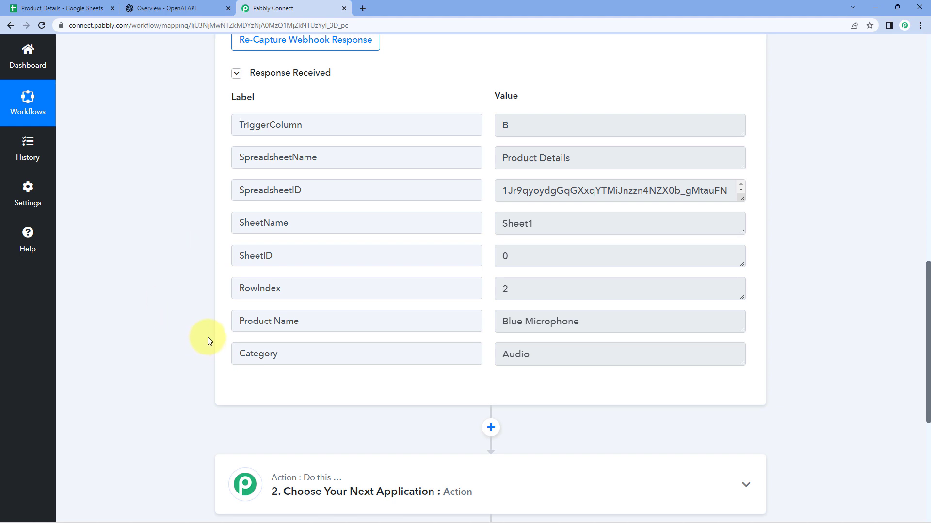
{"action": "scroll", "coordinate": [208, 336], "scroll_direction": "up", "scroll_amount": 1}
{"action": "left_click_drag", "start_coordinate": [579, 370], "coordinate": [527, 383]}
{"action": "left_click", "coordinate": [505, 399]}
{"action": "double_click", "coordinate": [504, 399]}
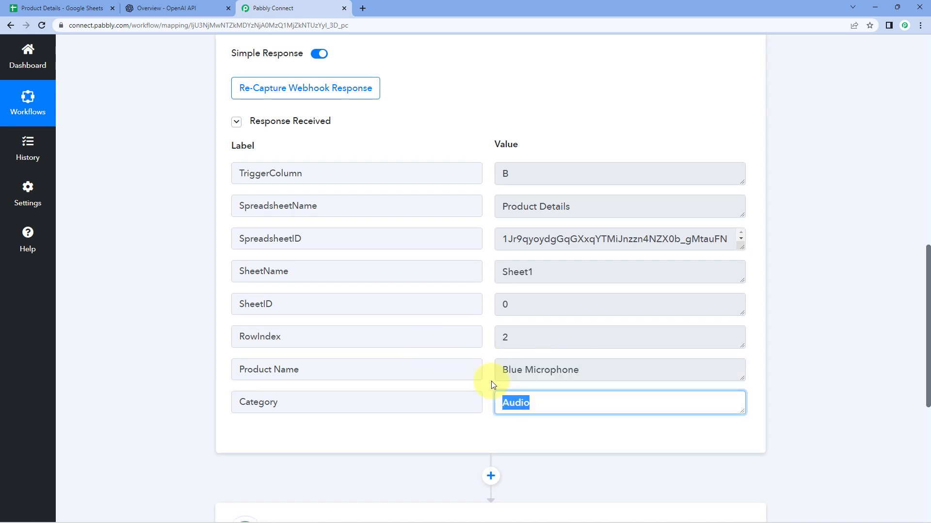
{"action": "left_click", "coordinate": [490, 381]}
{"action": "scroll", "coordinate": [167, 255], "scroll_direction": "down", "scroll_amount": 7}
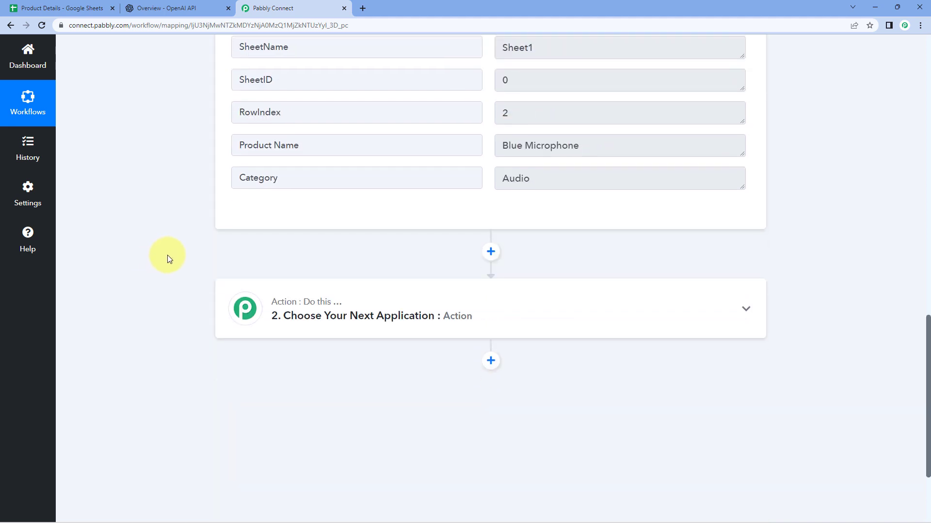
- Set the action step to OpenAI's Generate Content event and start connecting an account
{"action": "left_click", "coordinate": [420, 188]}
{"action": "left_click", "coordinate": [288, 266]}
{"action": "type", "text": "OpenAI"}
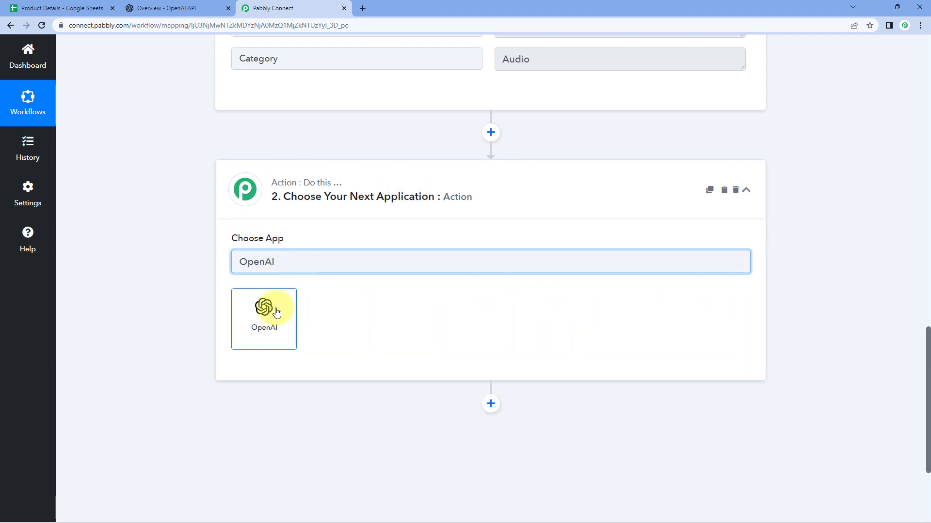
{"action": "left_click", "coordinate": [265, 313]}
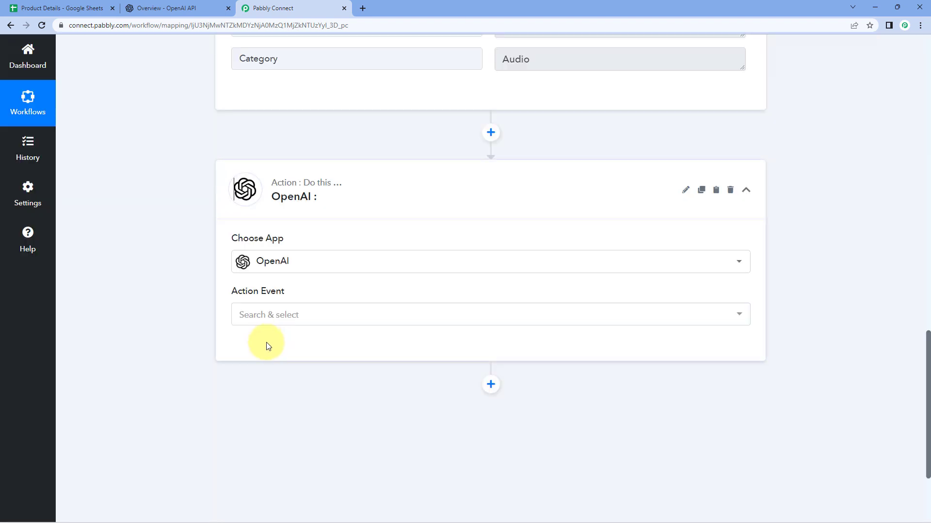
{"action": "left_click", "coordinate": [315, 313]}
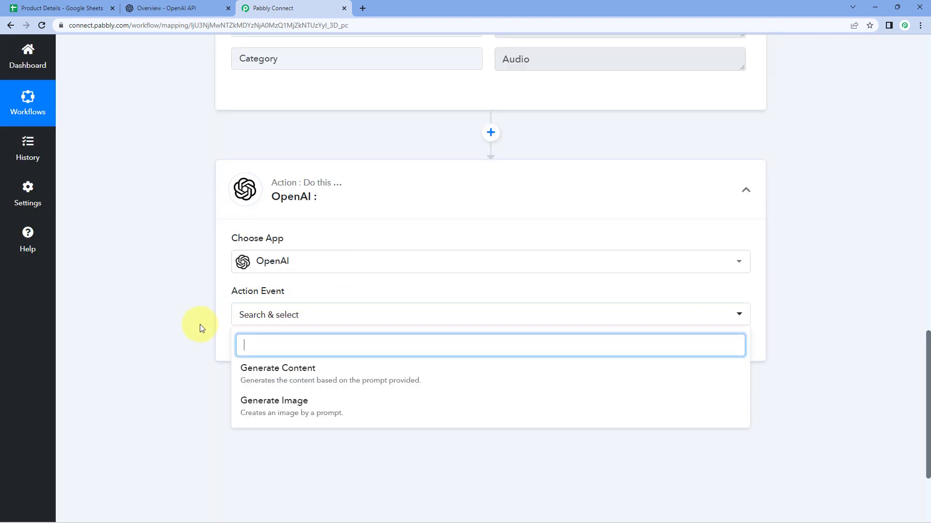
{"action": "scroll", "coordinate": [204, 315], "scroll_direction": "down", "scroll_amount": 1}
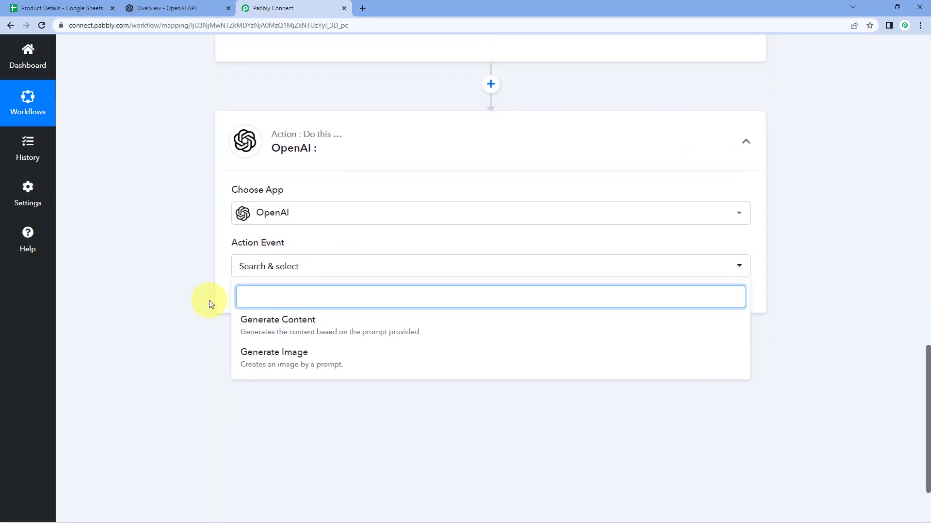
{"action": "left_click", "coordinate": [345, 318]}
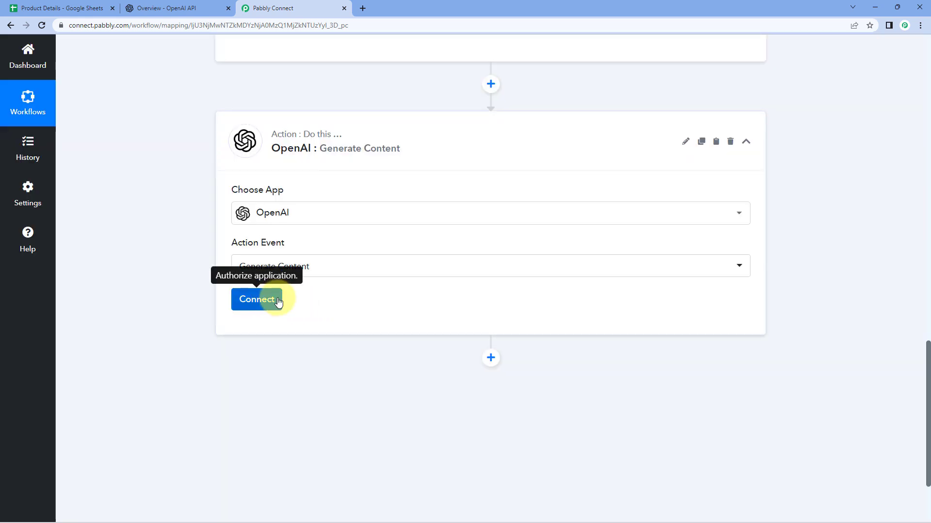
{"action": "left_click", "coordinate": [277, 301]}
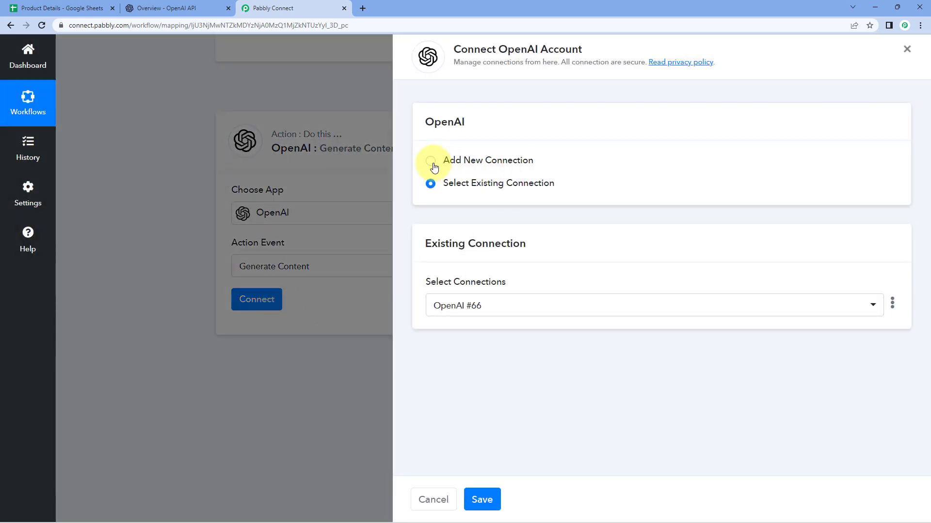
- Add a new OpenAI connection, then go to the OpenAI website tab
{"action": "left_click", "coordinate": [436, 162]}
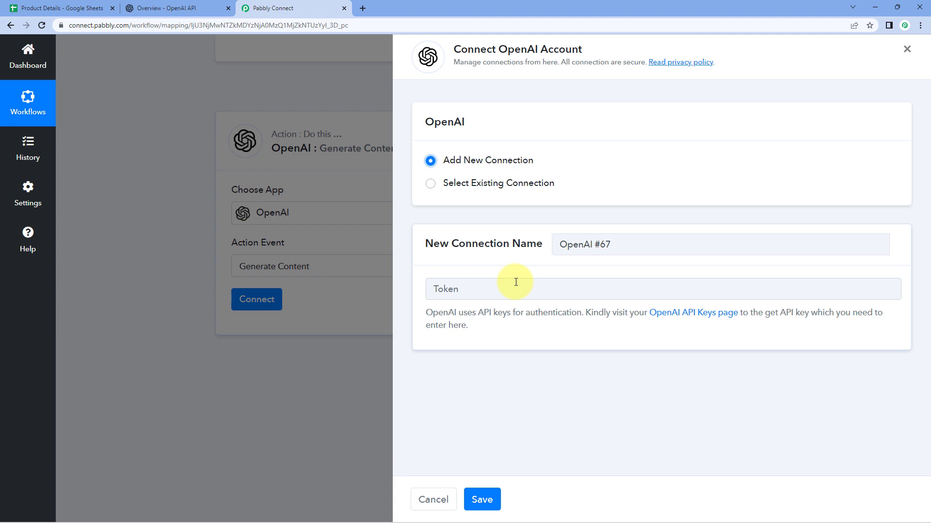
{"action": "left_click", "coordinate": [171, 8]}
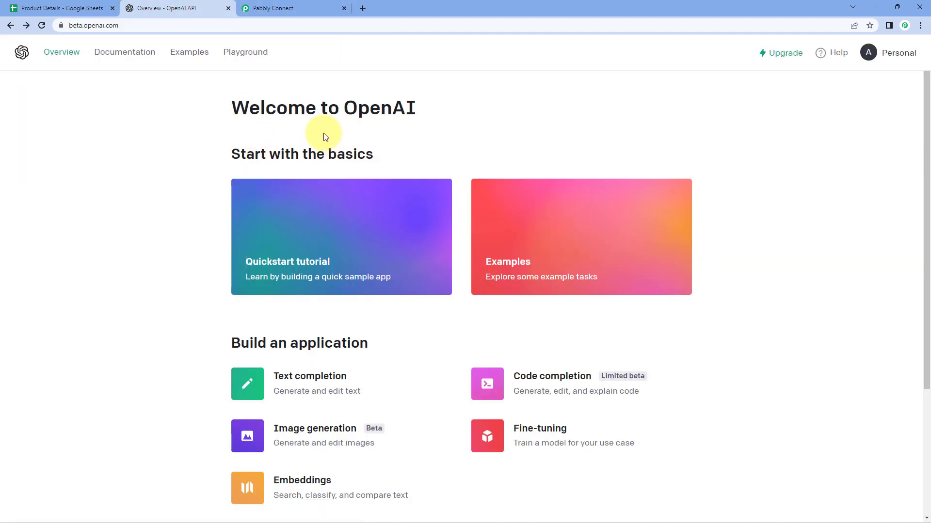
- Generate and copy a new OpenAI secret API key, then return to Pabbly's Token field
{"action": "left_click", "coordinate": [876, 57]}
{"action": "left_click", "coordinate": [846, 139]}
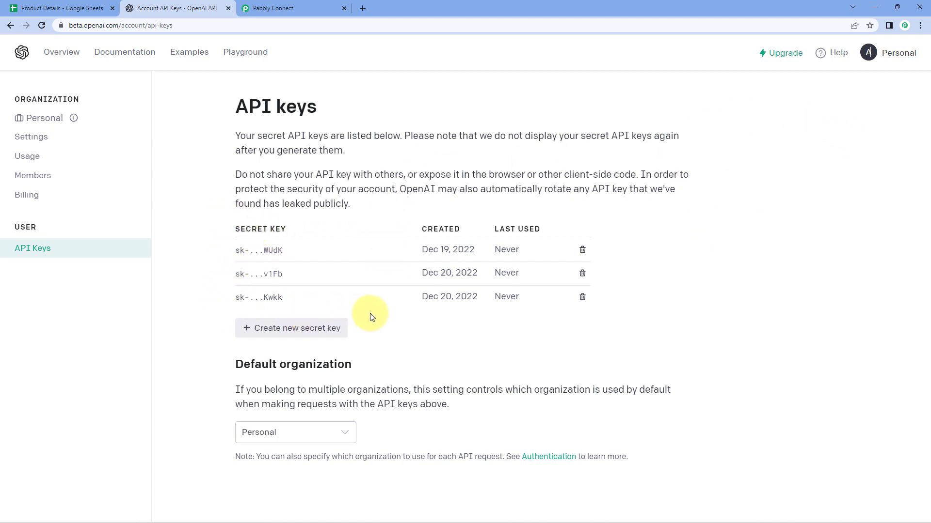
{"action": "left_click", "coordinate": [275, 332]}
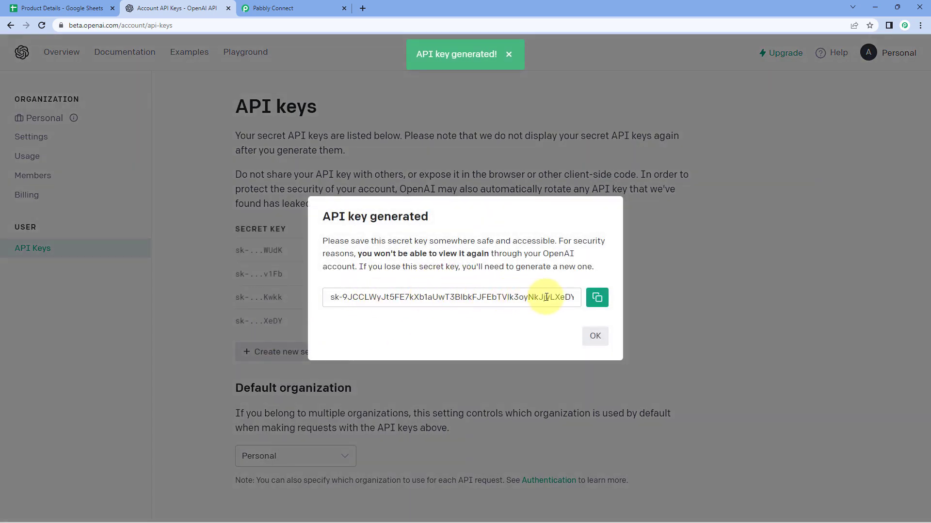
{"action": "left_click", "coordinate": [597, 297]}
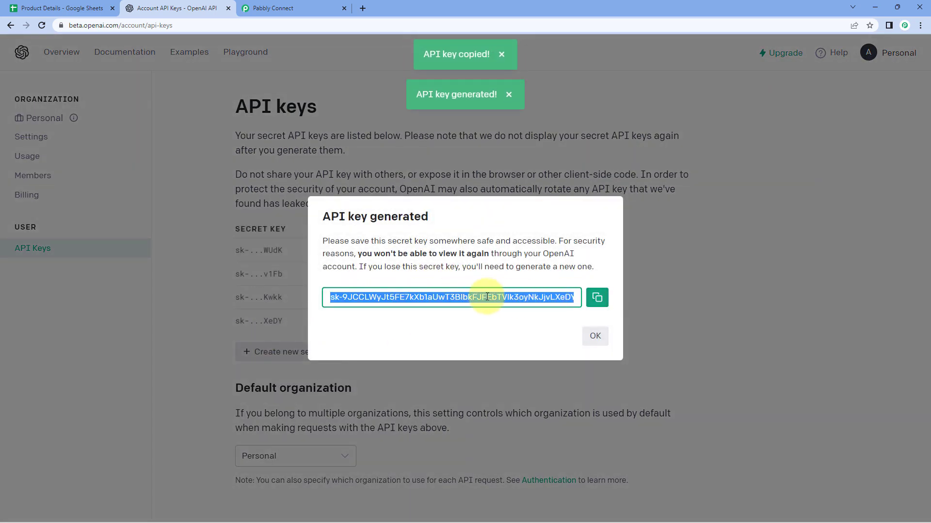
{"action": "left_click", "coordinate": [297, 8]}
{"action": "left_click", "coordinate": [451, 289]}
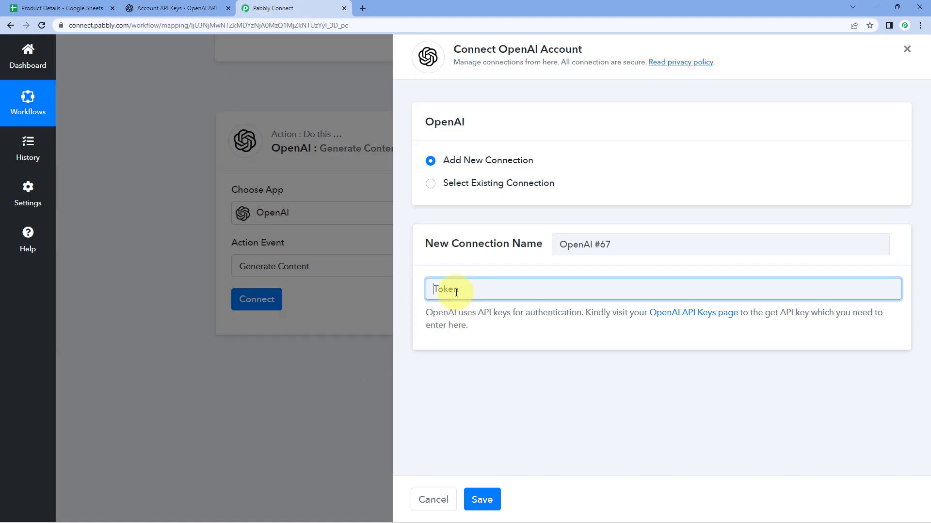
- Paste the copied API key into the Token field and save the OpenAI connection
{"action": "right_click", "coordinate": [455, 295]}
{"action": "left_click", "coordinate": [508, 368]}
{"action": "left_click", "coordinate": [482, 500]}
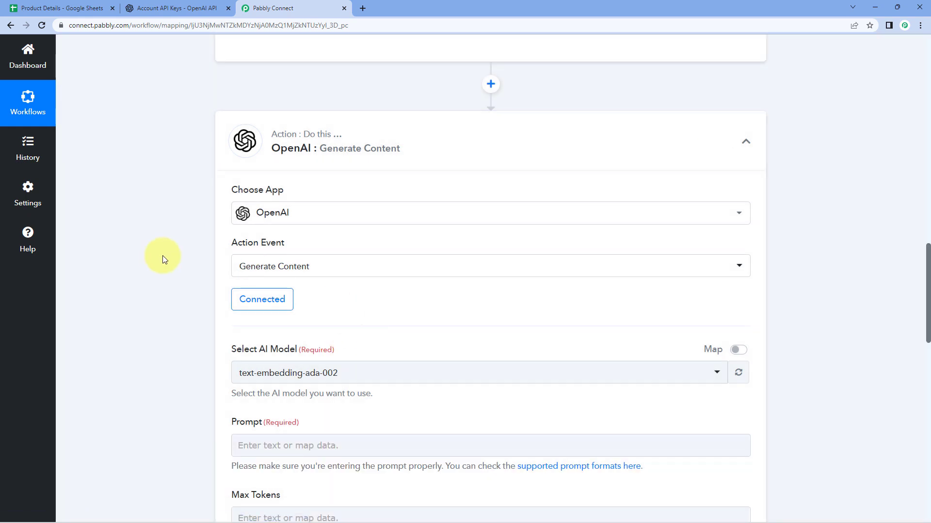
- Bring up the Generate Content fields and browse the list of AI models
{"action": "scroll", "coordinate": [163, 259], "scroll_direction": "down", "scroll_amount": 2}
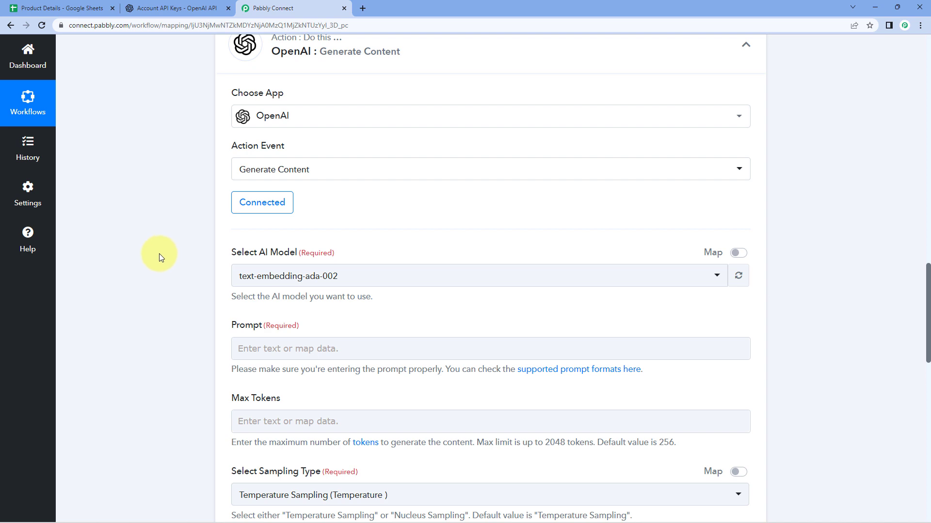
{"action": "scroll", "coordinate": [182, 261], "scroll_direction": "down", "scroll_amount": 2}
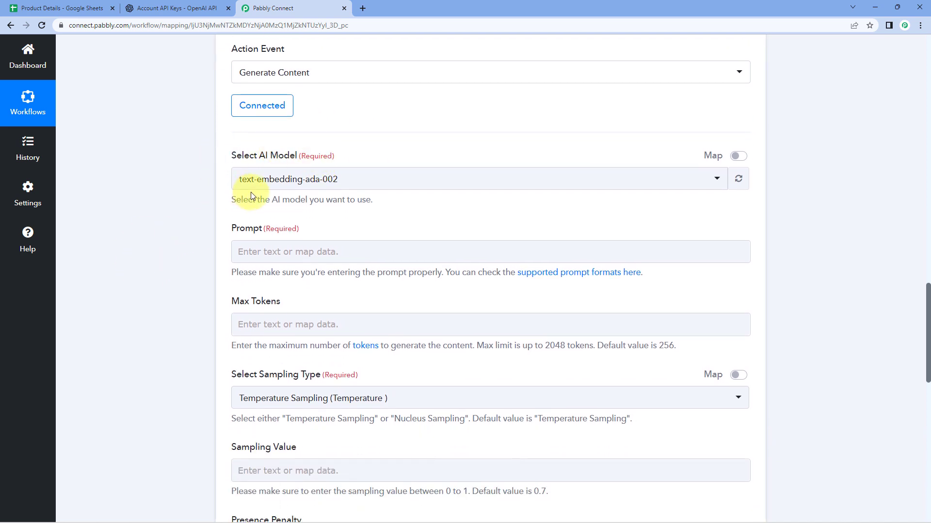
{"action": "left_click", "coordinate": [330, 173]}
{"action": "scroll", "coordinate": [190, 226], "scroll_direction": "down", "scroll_amount": 1}
{"action": "scroll", "coordinate": [301, 205], "scroll_direction": "down", "scroll_amount": 2}
{"action": "scroll", "coordinate": [303, 229], "scroll_direction": "up", "scroll_amount": 5}
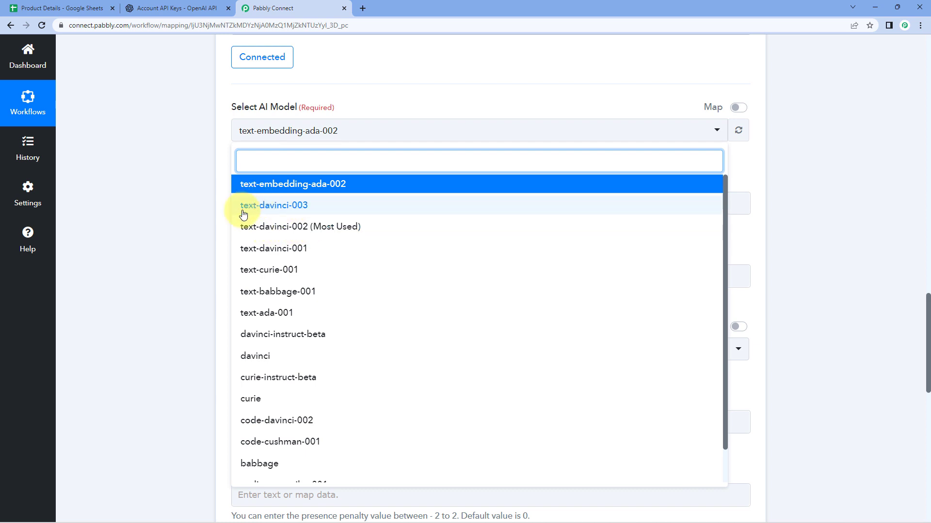
- Choose text-davinci-003 as the AI model and begin the prompt with 'Genereate a product description for'
{"action": "left_click", "coordinate": [303, 206]}
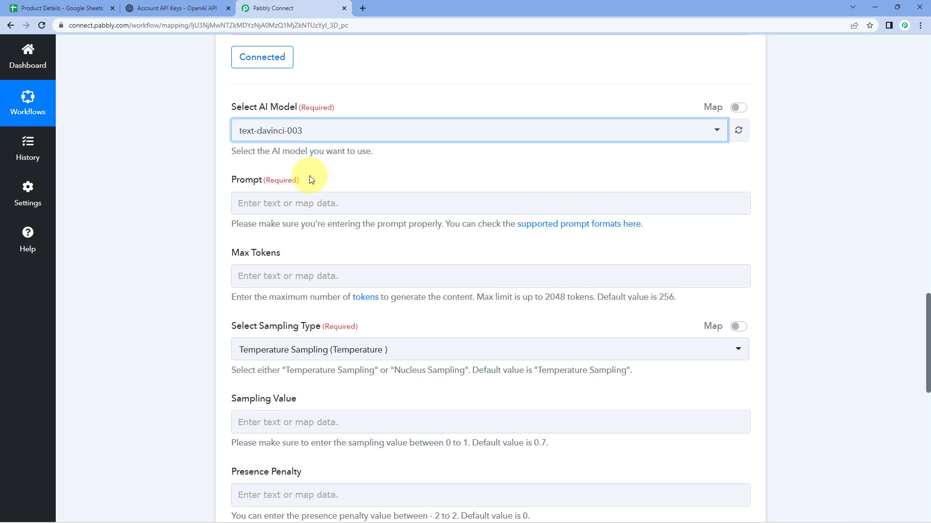
{"action": "left_click", "coordinate": [242, 204]}
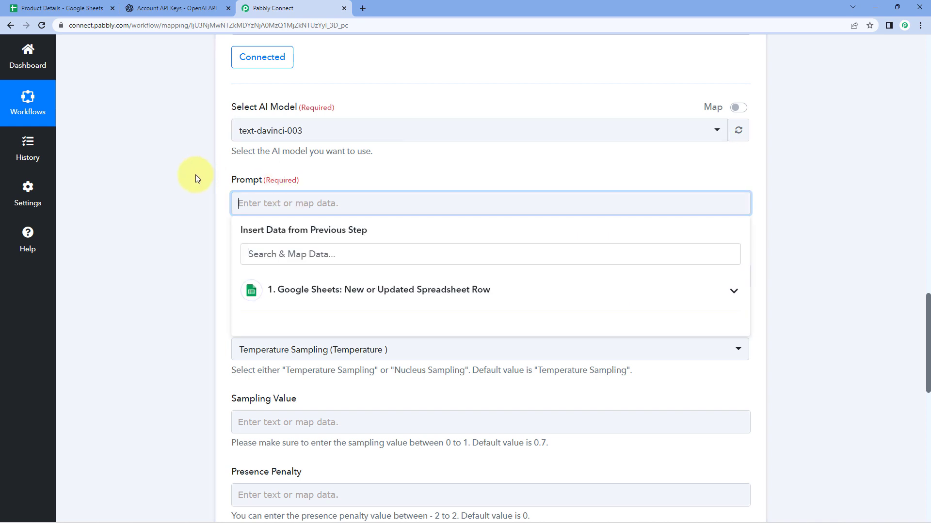
{"action": "type", "text": "Genereate a prd"}
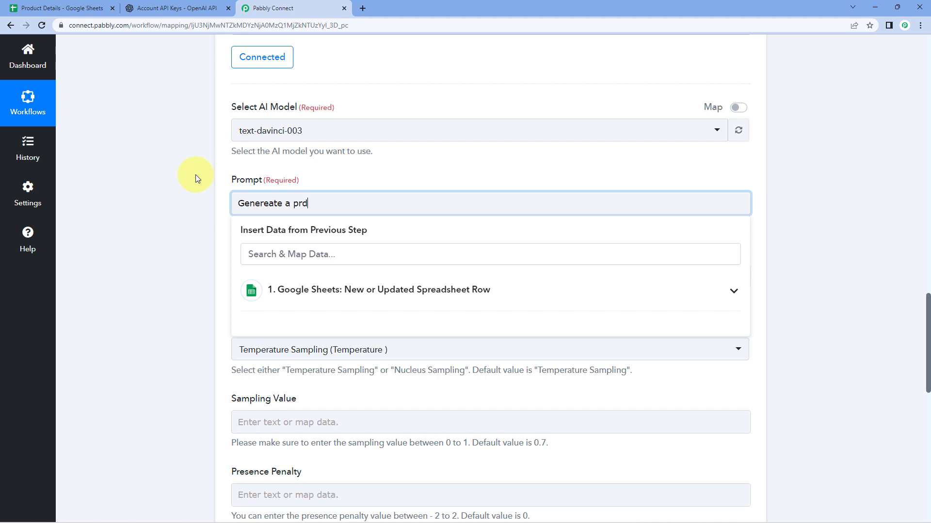
{"action": "key", "text": "BackSpace"}
{"action": "type", "text": "oduct description for"}
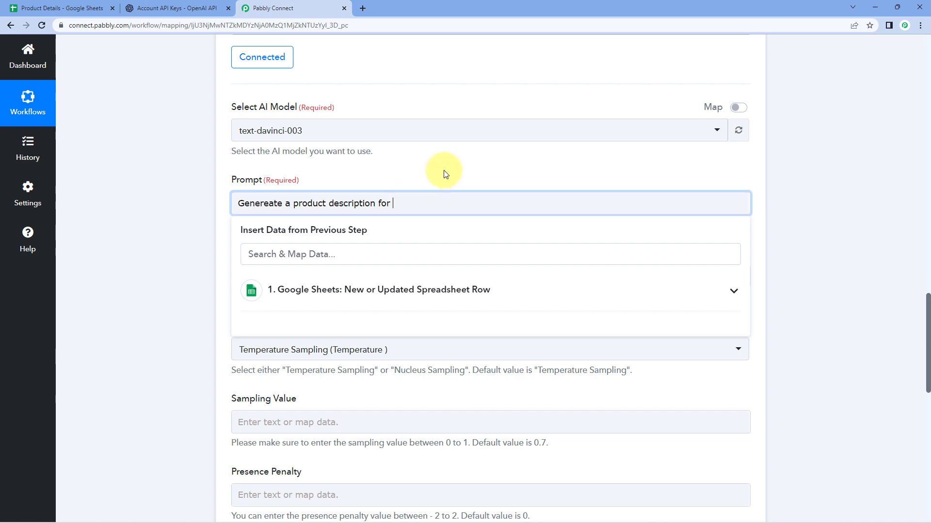
{"action": "scroll", "coordinate": [443, 171], "scroll_direction": "up", "scroll_amount": 10}
- Append the Google Sheets Product Name field to the prompt
{"action": "left_click_drag", "start_coordinate": [601, 264], "coordinate": [490, 264]}
{"action": "left_click", "coordinate": [488, 265]}
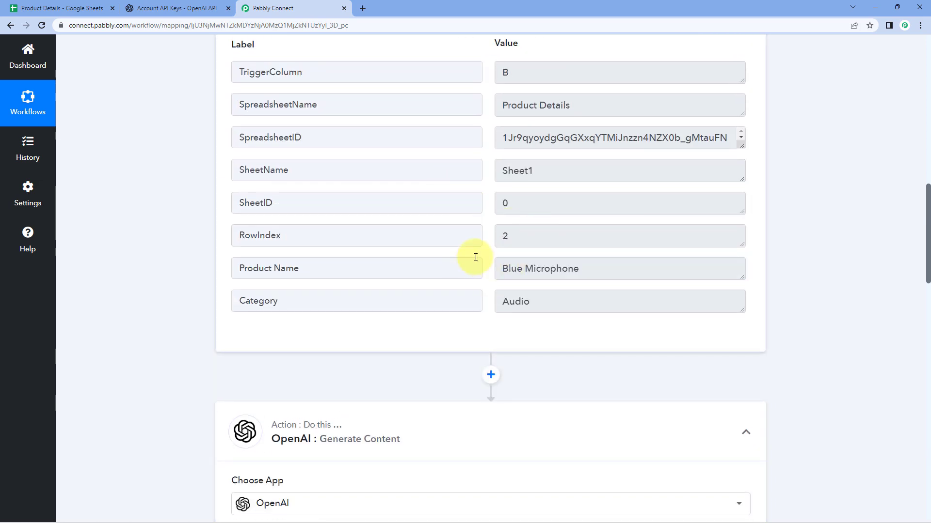
{"action": "left_click", "coordinate": [57, 8]}
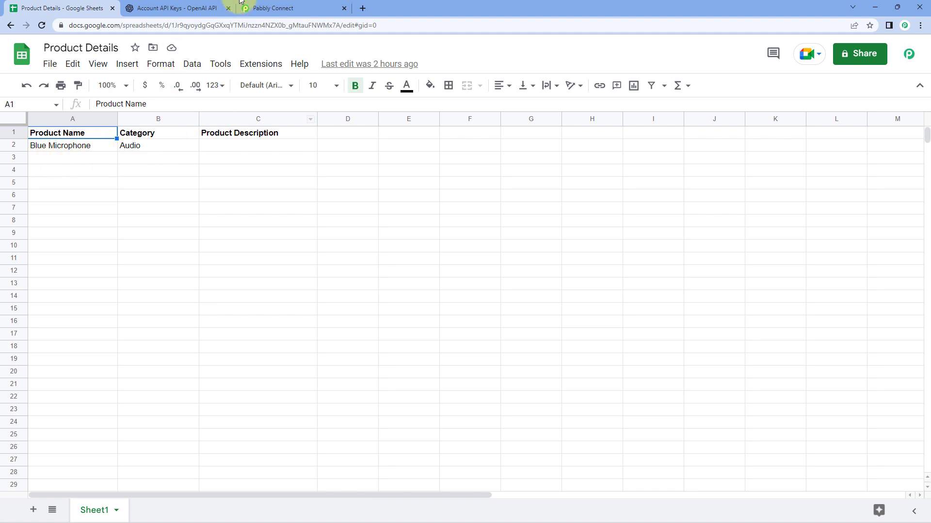
{"action": "left_click", "coordinate": [271, 9]}
{"action": "left_click_drag", "start_coordinate": [499, 266], "coordinate": [582, 268]}
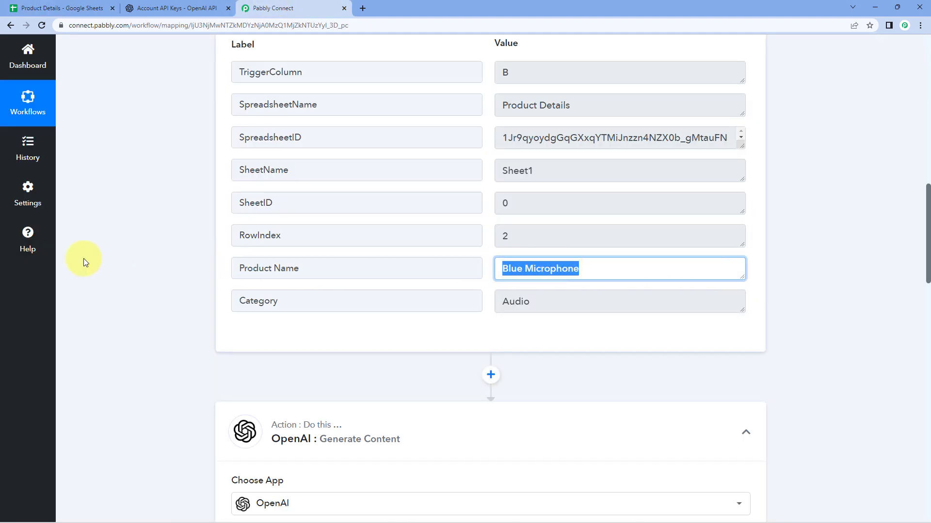
{"action": "scroll", "coordinate": [156, 257], "scroll_direction": "down", "scroll_amount": 10}
{"action": "left_click", "coordinate": [393, 252]}
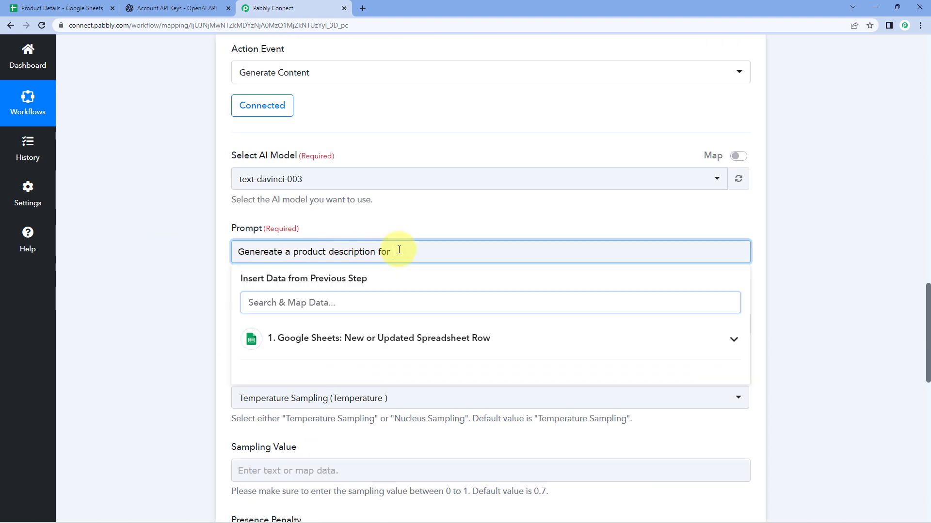
{"action": "left_click", "coordinate": [353, 345]}
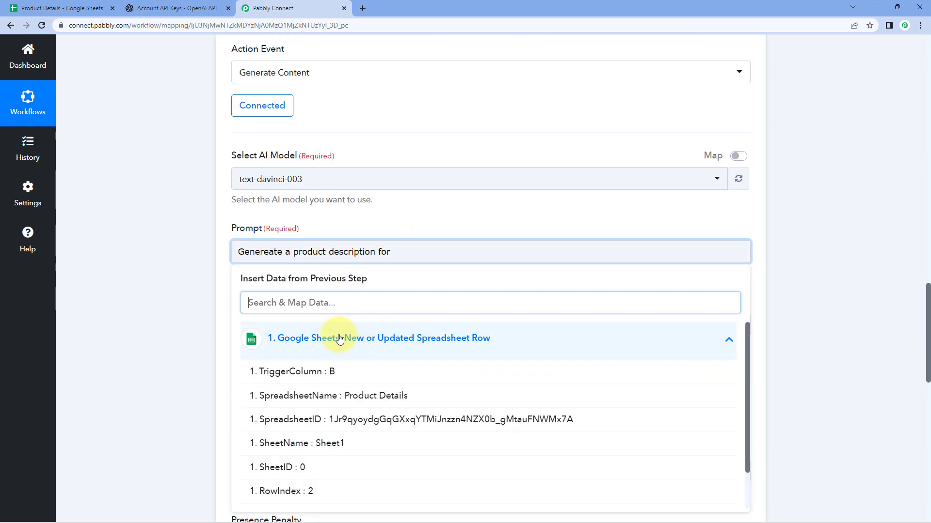
{"action": "scroll", "coordinate": [343, 359], "scroll_direction": "down", "scroll_amount": 2}
{"action": "scroll", "coordinate": [186, 320], "scroll_direction": "down", "scroll_amount": 2}
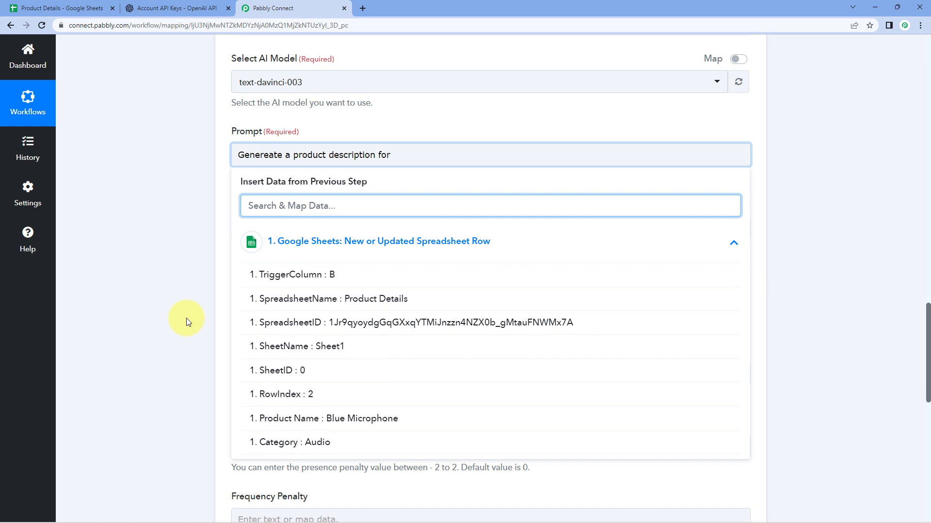
{"action": "left_click", "coordinate": [316, 420]}
- Finish the prompt with 'in', the Category field, and 'category'
{"action": "left_click", "coordinate": [385, 157]}
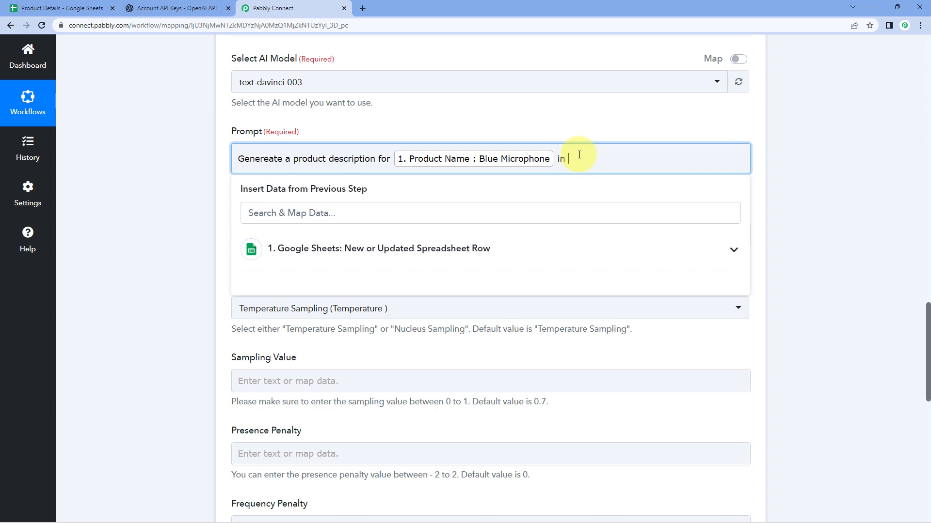
{"action": "type", "text": "in"}
{"action": "left_click", "coordinate": [420, 248]}
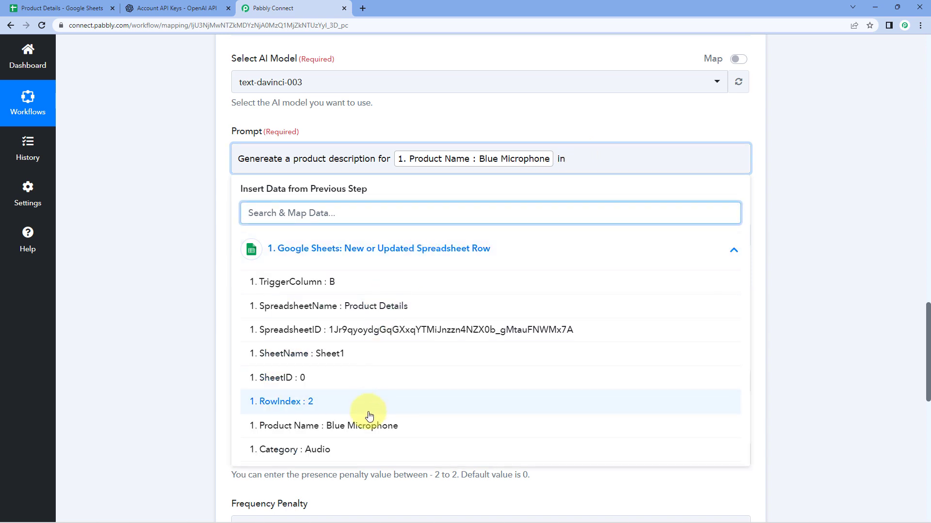
{"action": "left_click", "coordinate": [357, 448]}
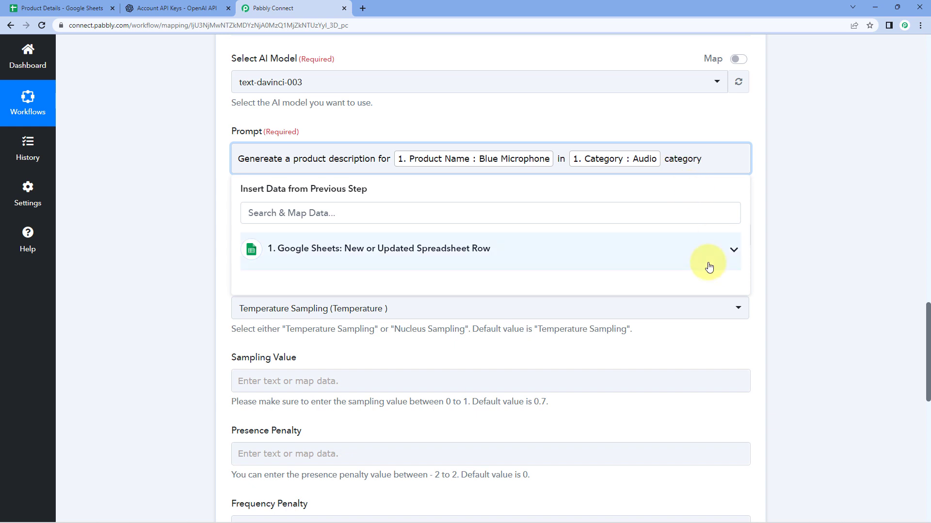
{"action": "left_click", "coordinate": [535, 119]}
{"action": "left_click", "coordinate": [402, 139]}
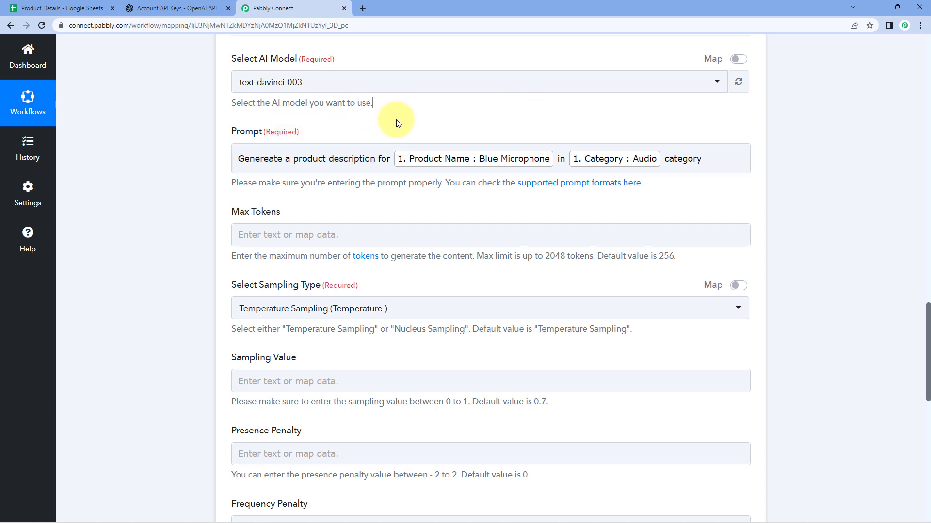
- Review the finished prompt against the Product Details spreadsheet
{"action": "left_click", "coordinate": [376, 155]}
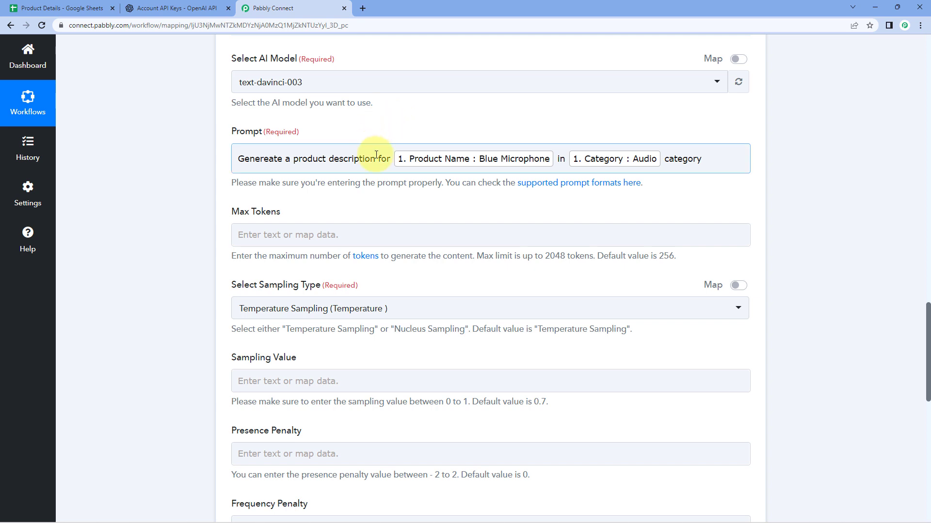
{"action": "left_click", "coordinate": [380, 129]}
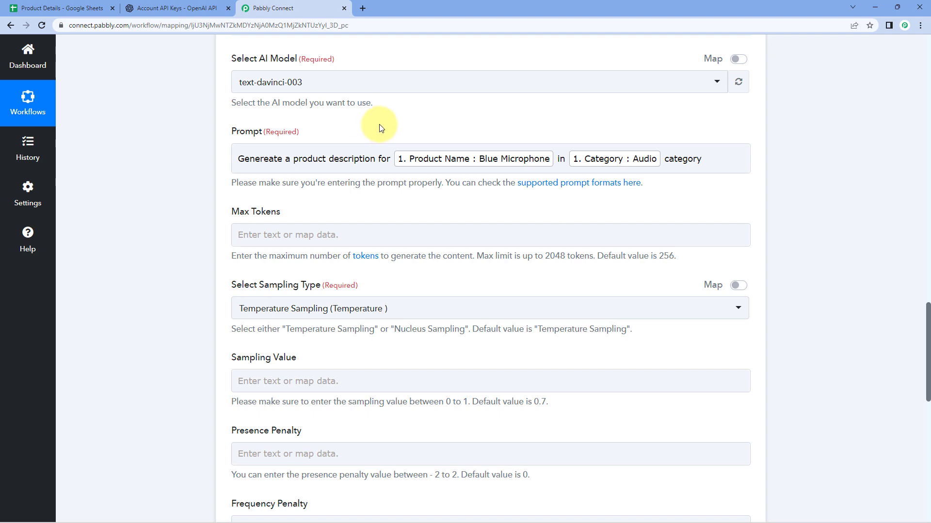
{"action": "left_click", "coordinate": [91, 7]}
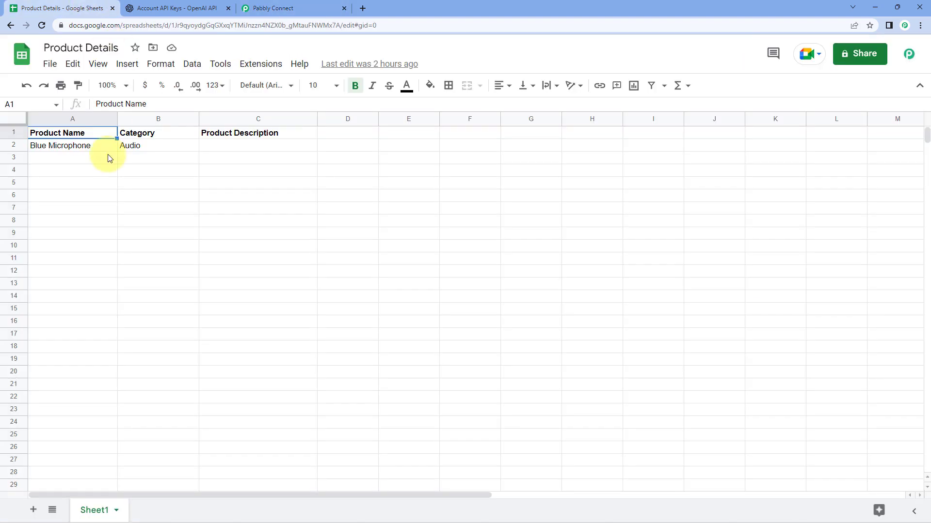
{"action": "left_click", "coordinate": [291, 8]}
{"action": "scroll", "coordinate": [189, 160], "scroll_direction": "down", "scroll_amount": 1}
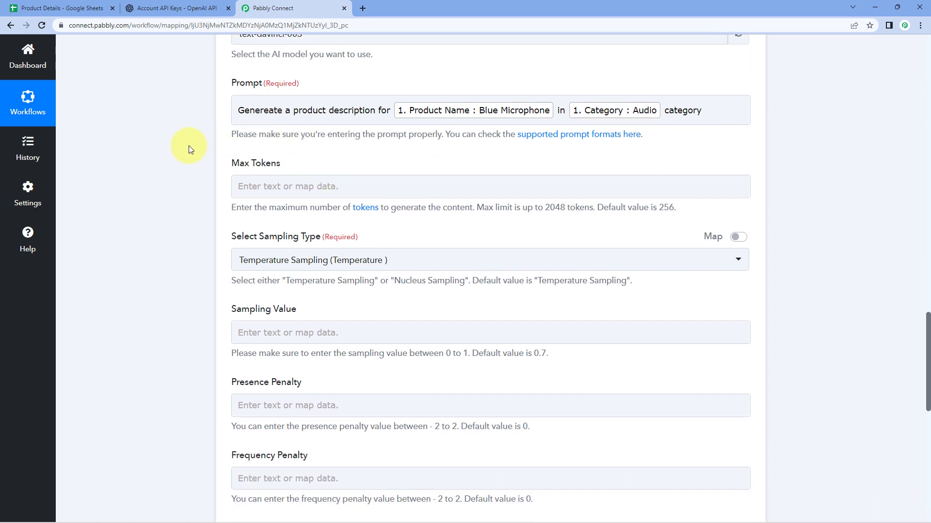
{"action": "scroll", "coordinate": [229, 106], "scroll_direction": "down", "scroll_amount": 1}
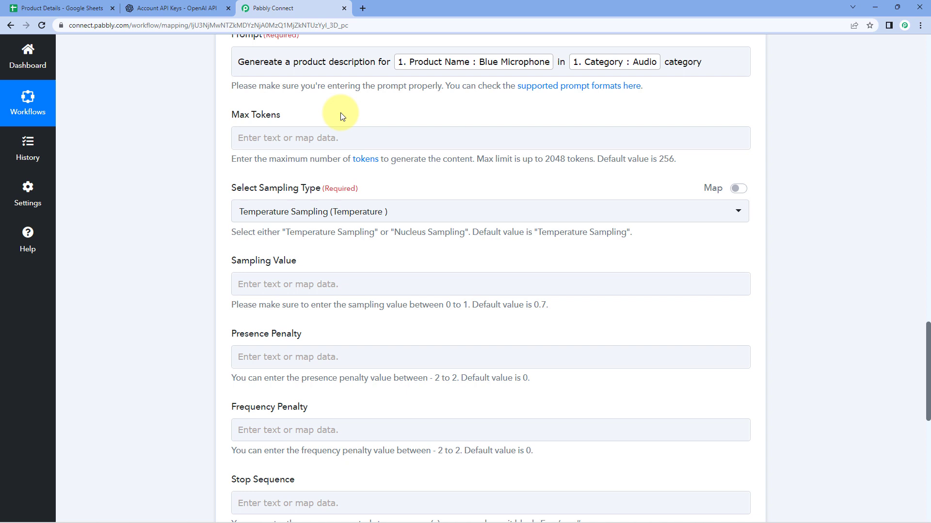
- Set Max Tokens to 500, within the 2048 maximum instead of the 256 default
{"action": "double_click", "coordinate": [553, 160]}
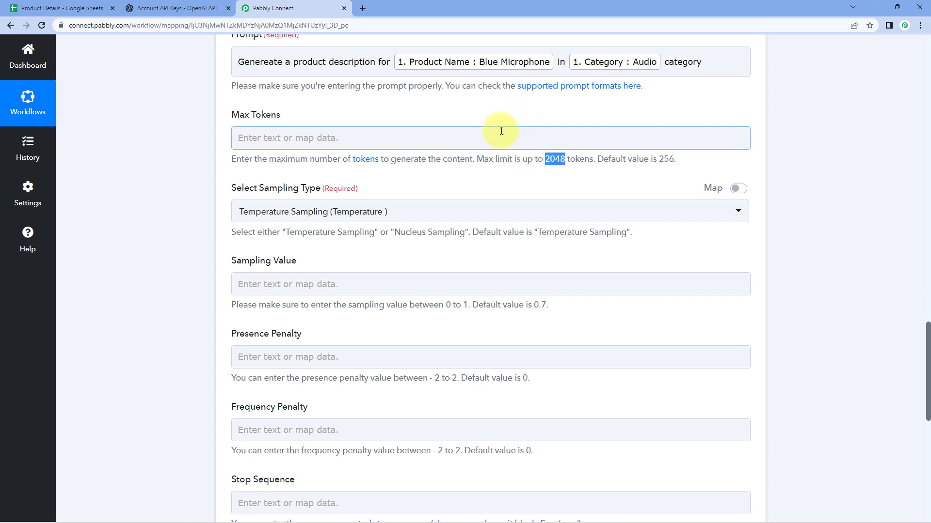
{"action": "left_click_drag", "start_coordinate": [658, 160], "coordinate": [675, 161]}
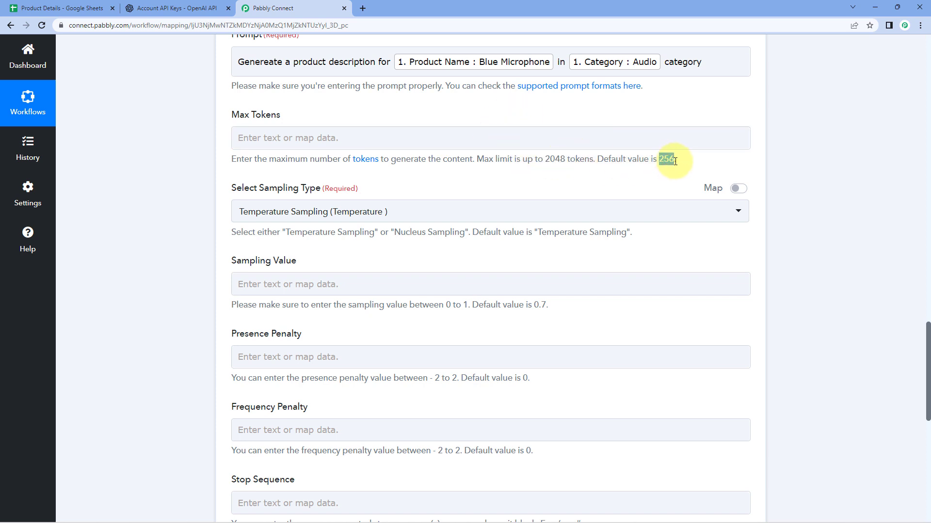
{"action": "left_click", "coordinate": [324, 140]}
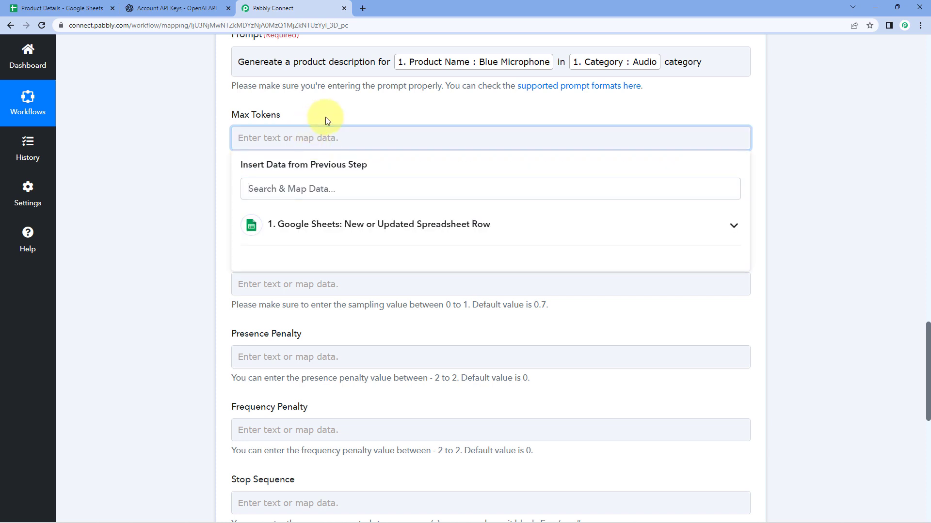
{"action": "type", "text": "500"}
{"action": "left_click", "coordinate": [325, 117]}
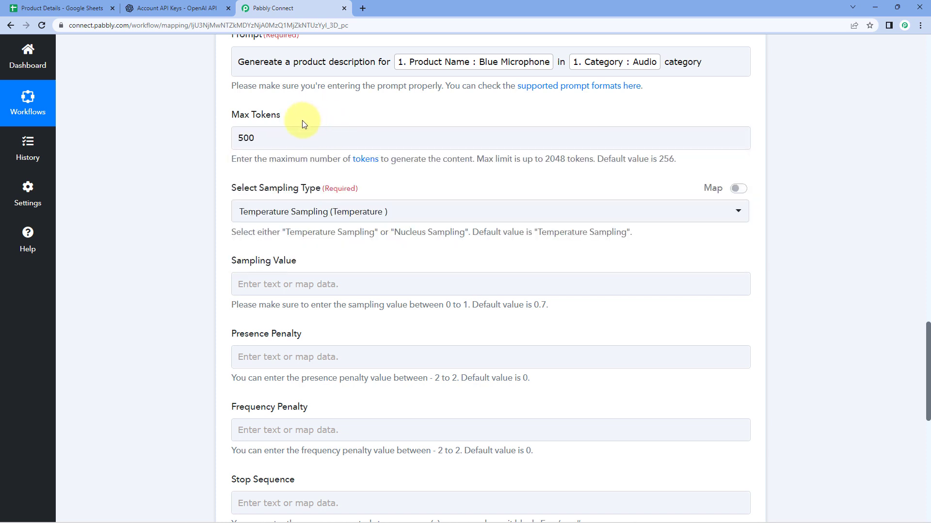
{"action": "scroll", "coordinate": [208, 166], "scroll_direction": "down", "scroll_amount": 1}
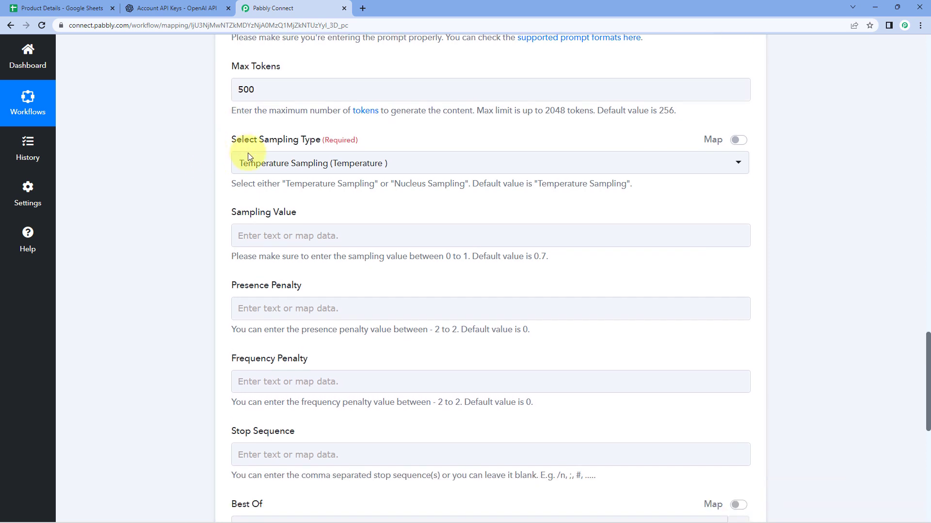
- Pick Nucleus Sampling (Top p) from the sampling type list
{"action": "left_click", "coordinate": [394, 163]}
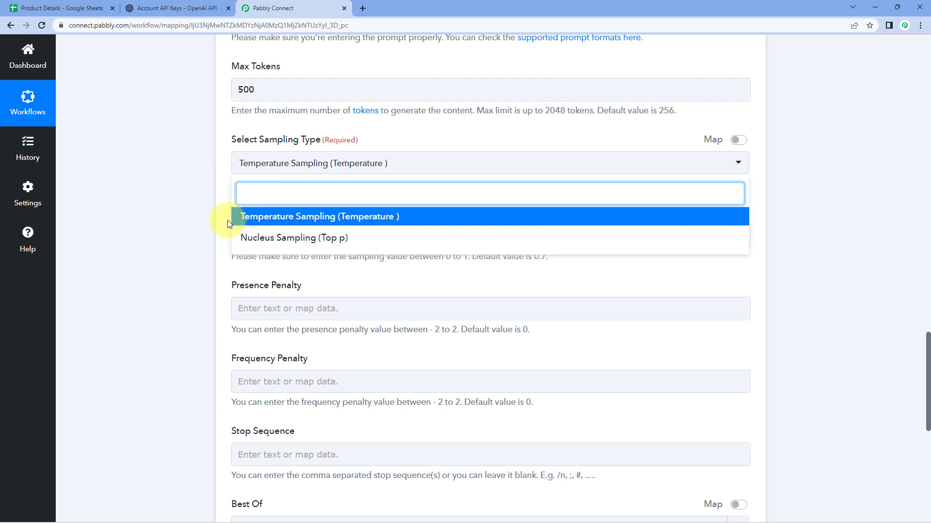
{"action": "left_click", "coordinate": [259, 242]}
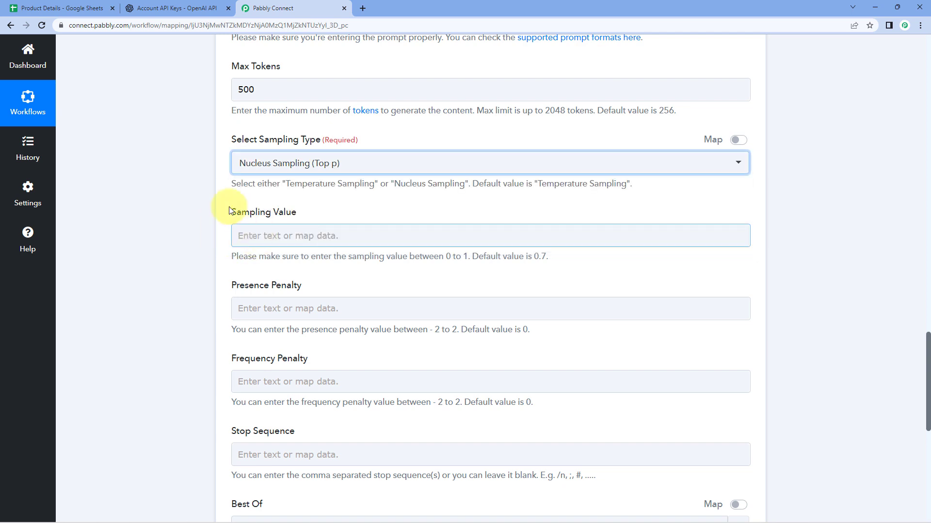
{"action": "scroll", "coordinate": [213, 196], "scroll_direction": "down", "scroll_amount": 2}
{"action": "scroll", "coordinate": [211, 195], "scroll_direction": "down", "scroll_amount": 1}
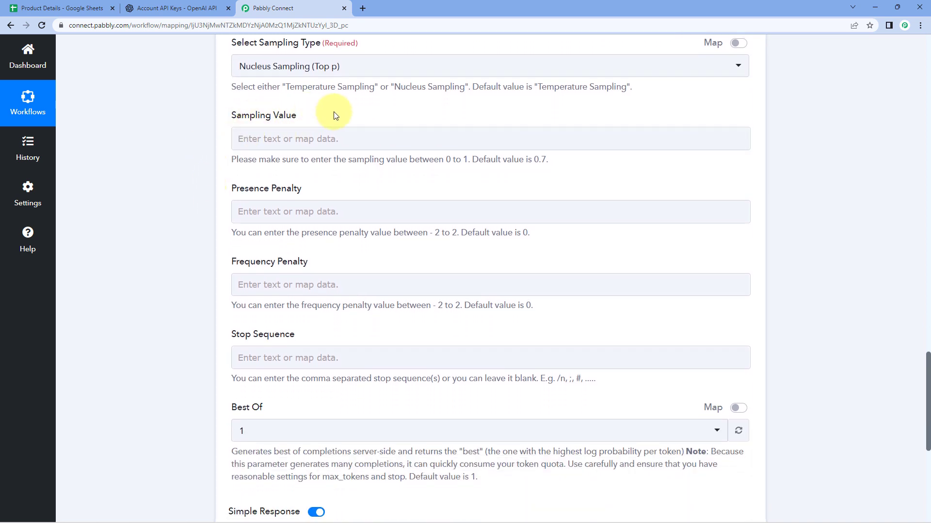
- Leave Sampling Value (0–1, default 0.7) and presence penalty (-2 to 2) blank
{"action": "left_click", "coordinate": [277, 144]}
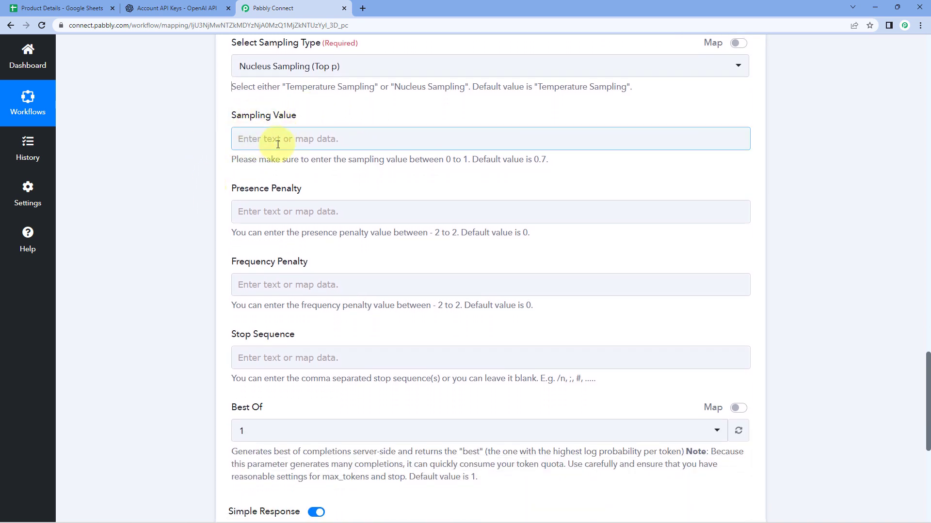
{"action": "left_click_drag", "start_coordinate": [446, 160], "coordinate": [472, 163]}
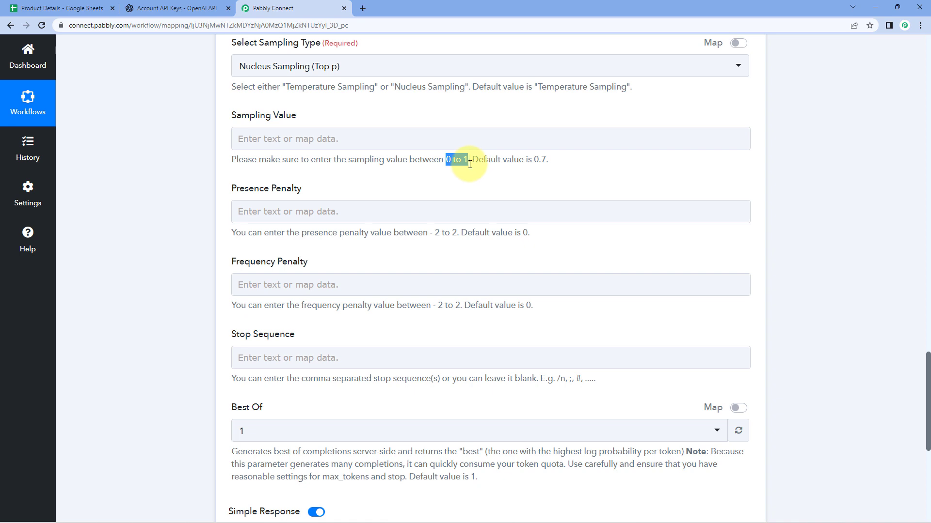
{"action": "left_click_drag", "start_coordinate": [532, 160], "coordinate": [548, 162]}
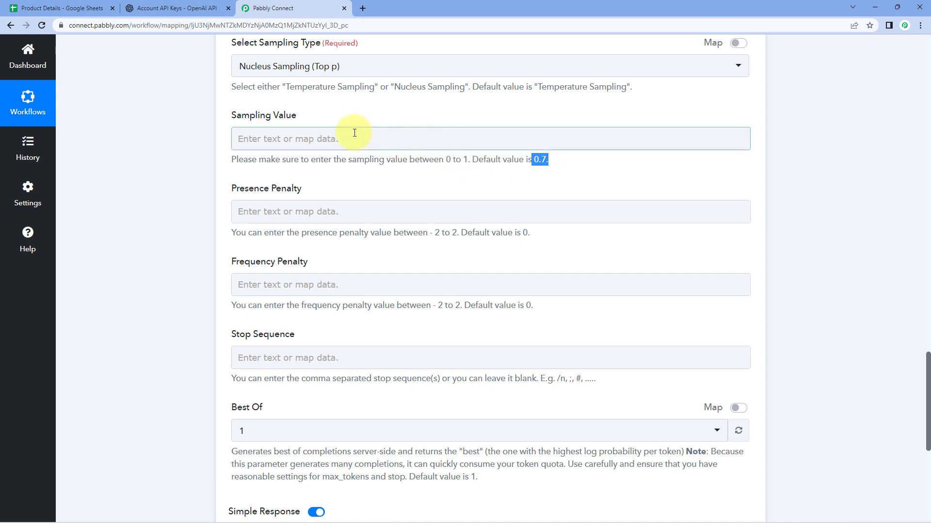
{"action": "left_click", "coordinate": [336, 112]}
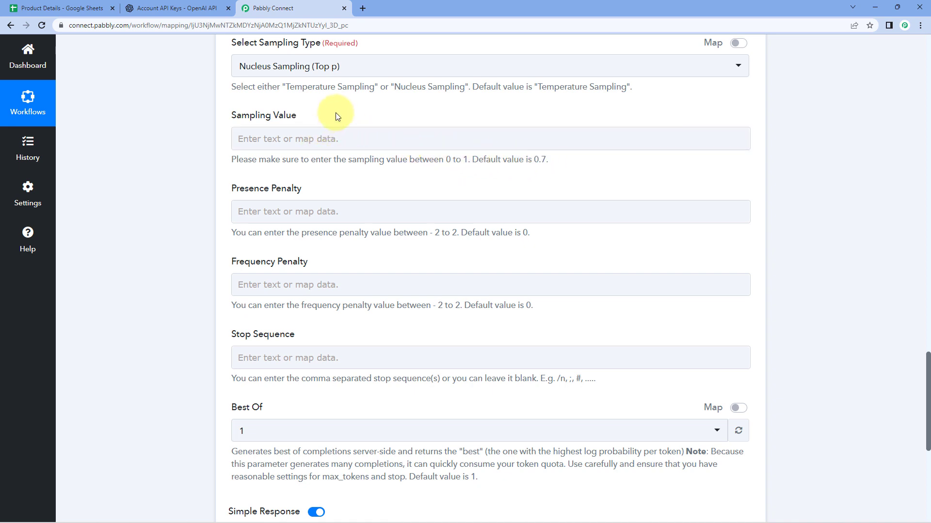
{"action": "scroll", "coordinate": [335, 116], "scroll_direction": "down", "scroll_amount": 1}
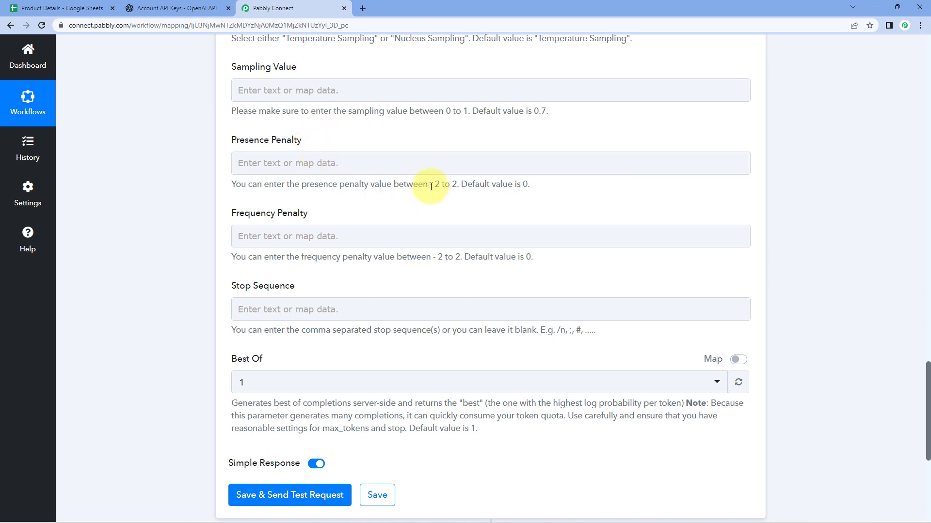
{"action": "left_click_drag", "start_coordinate": [431, 187], "coordinate": [460, 186]}
{"action": "left_click", "coordinate": [533, 184]}
{"action": "scroll", "coordinate": [411, 209], "scroll_direction": "up", "scroll_amount": 1}
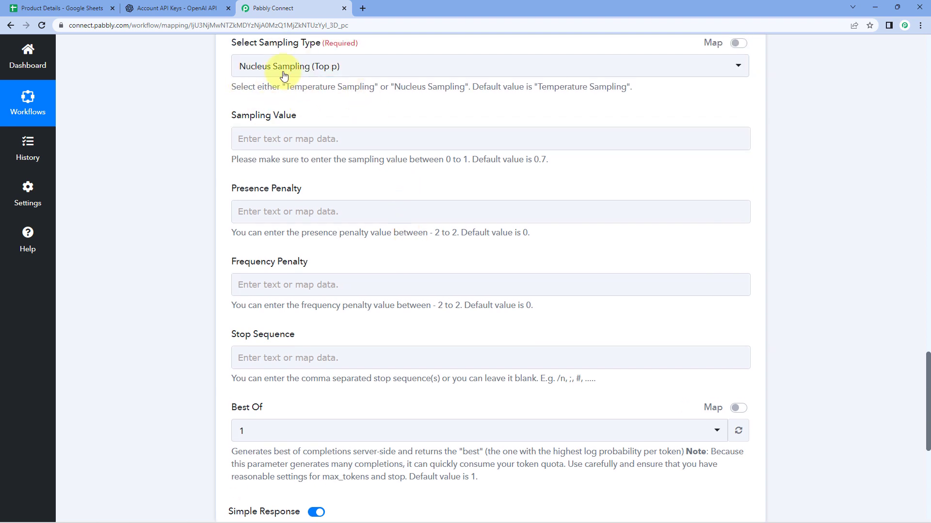
- Dismiss the OpenAI API key notice and review the Playground's default settings before returning to Pabbly
{"action": "left_click", "coordinate": [184, 7]}
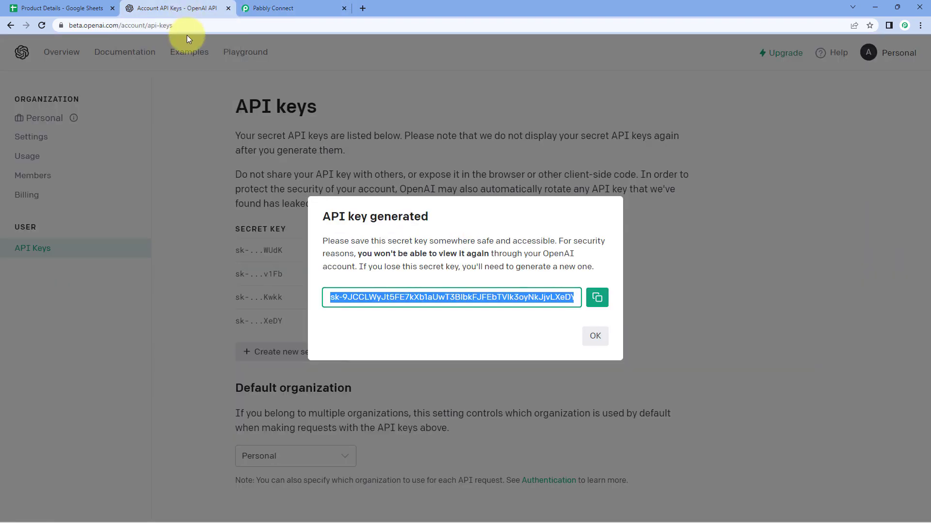
{"action": "left_click", "coordinate": [205, 91]}
{"action": "left_click", "coordinate": [245, 52]}
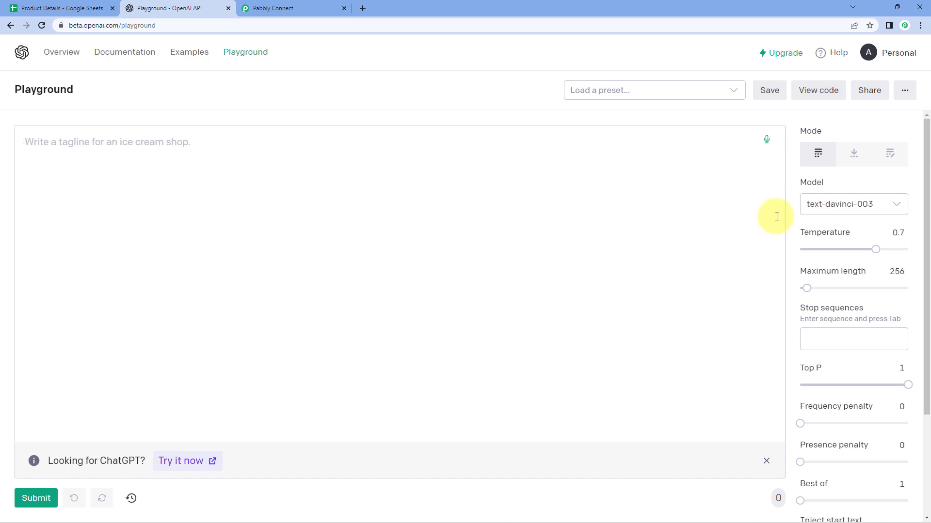
{"action": "mouse_move", "coordinate": [822, 234]}
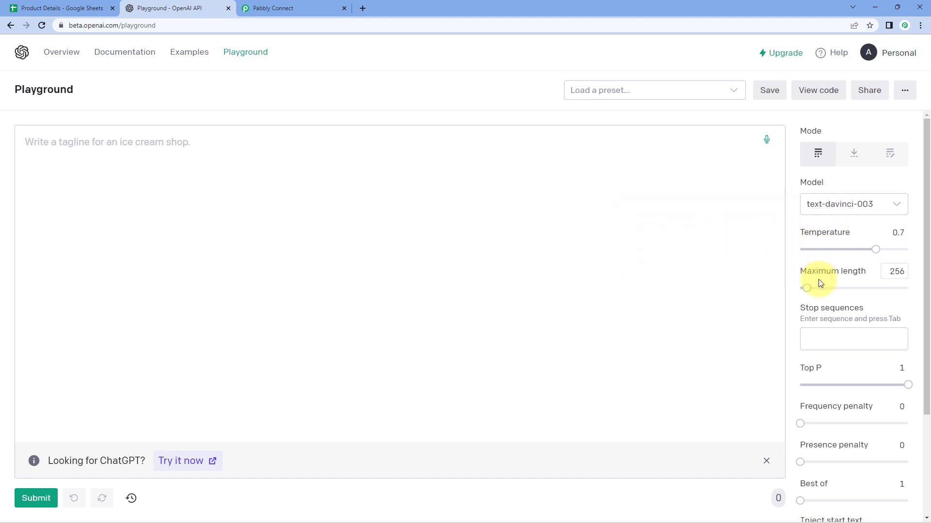
{"action": "scroll", "coordinate": [827, 276], "scroll_direction": "down", "scroll_amount": 2}
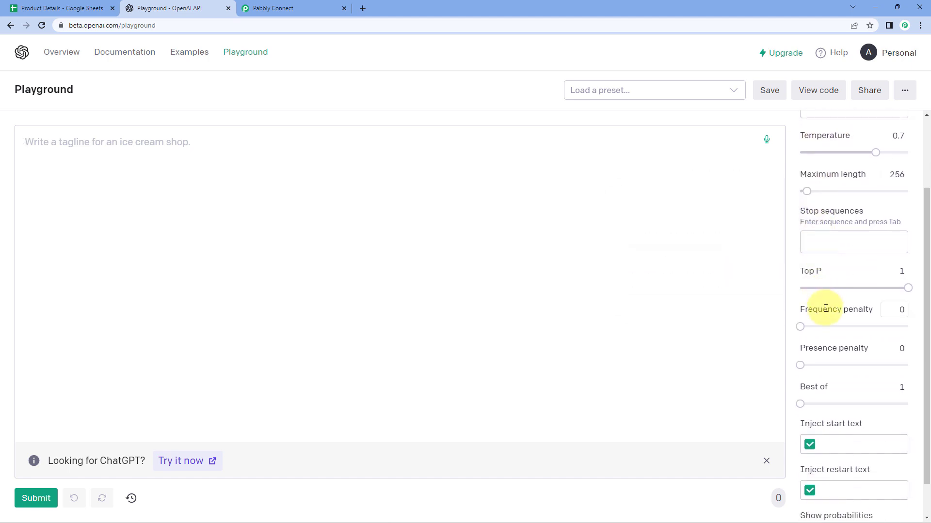
{"action": "mouse_move", "coordinate": [826, 347]}
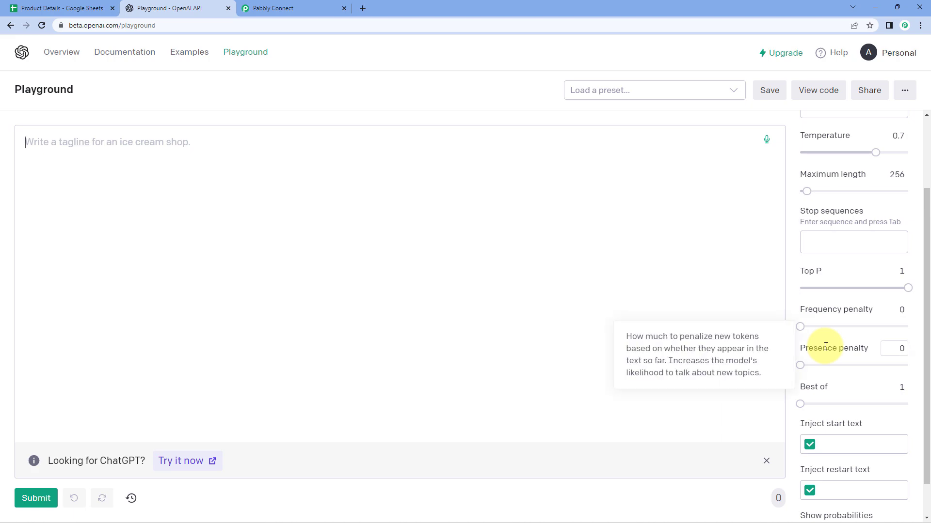
{"action": "left_click", "coordinate": [313, 8]}
{"action": "scroll", "coordinate": [145, 251], "scroll_direction": "down", "scroll_amount": 3}
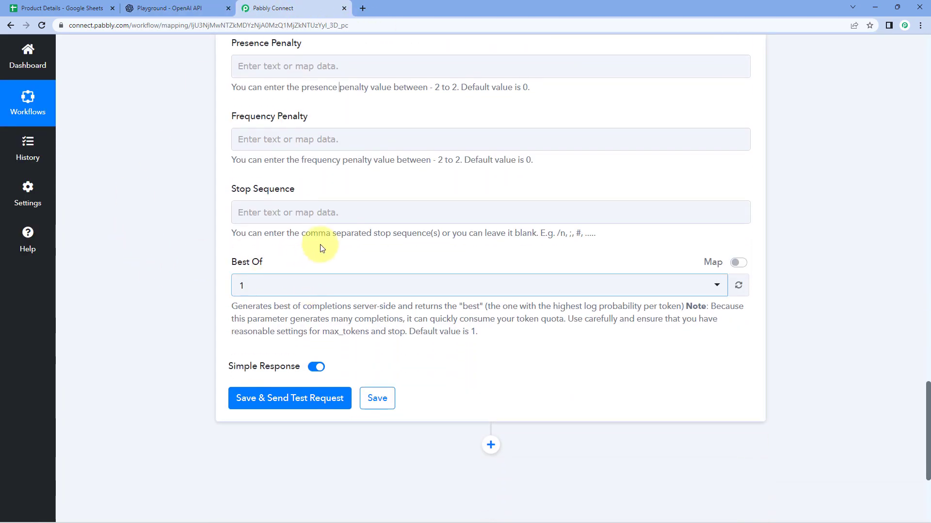
{"action": "left_click", "coordinate": [273, 286]}
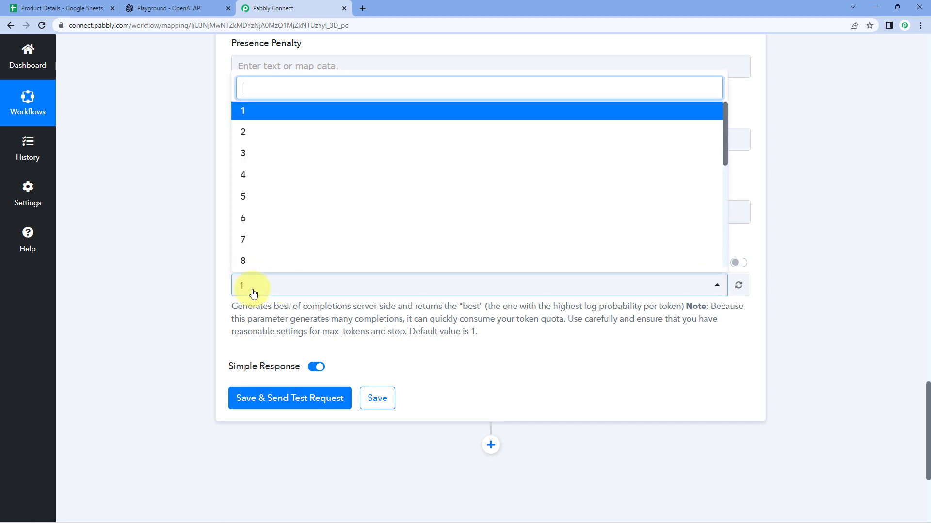
{"action": "left_click", "coordinate": [271, 154]}
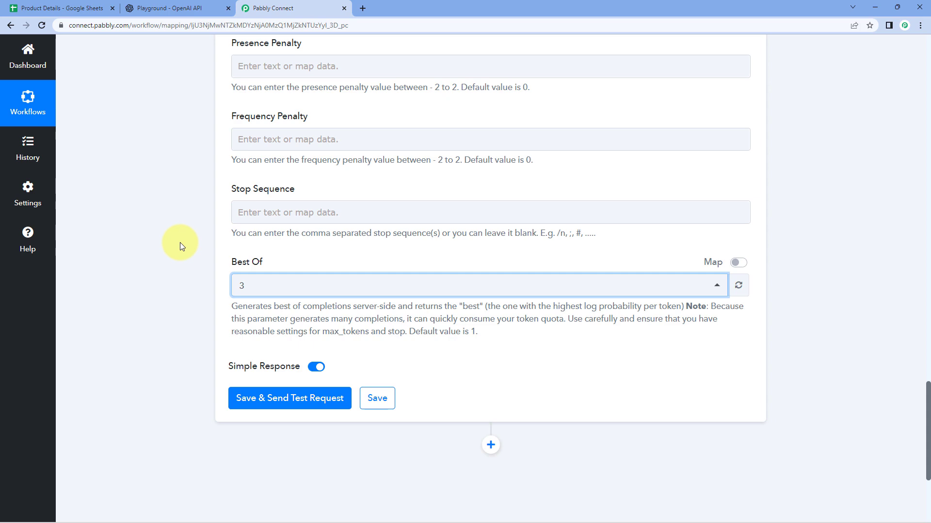
{"action": "scroll", "coordinate": [179, 242], "scroll_direction": "up", "scroll_amount": 7}
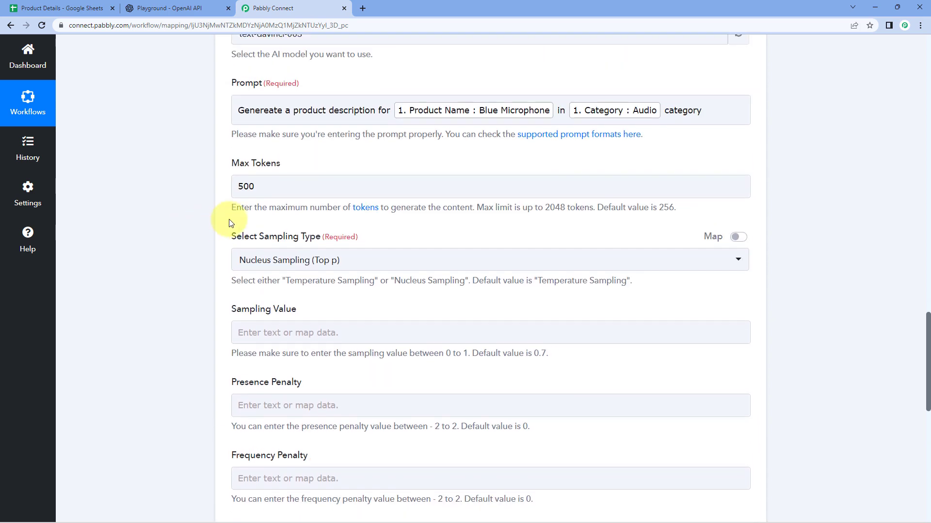
{"action": "scroll", "coordinate": [199, 164], "scroll_direction": "down", "scroll_amount": 9}
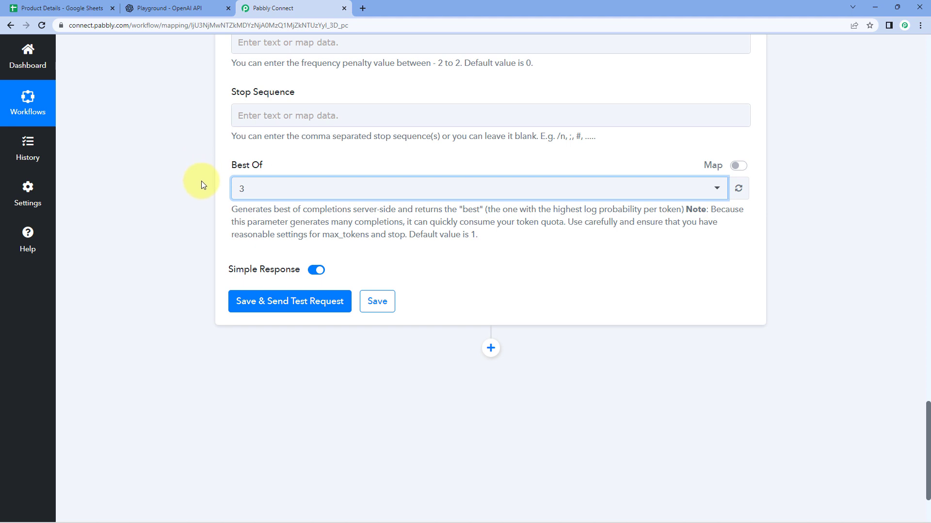
{"action": "left_click", "coordinate": [246, 186]}
{"action": "left_click", "coordinate": [246, 241]}
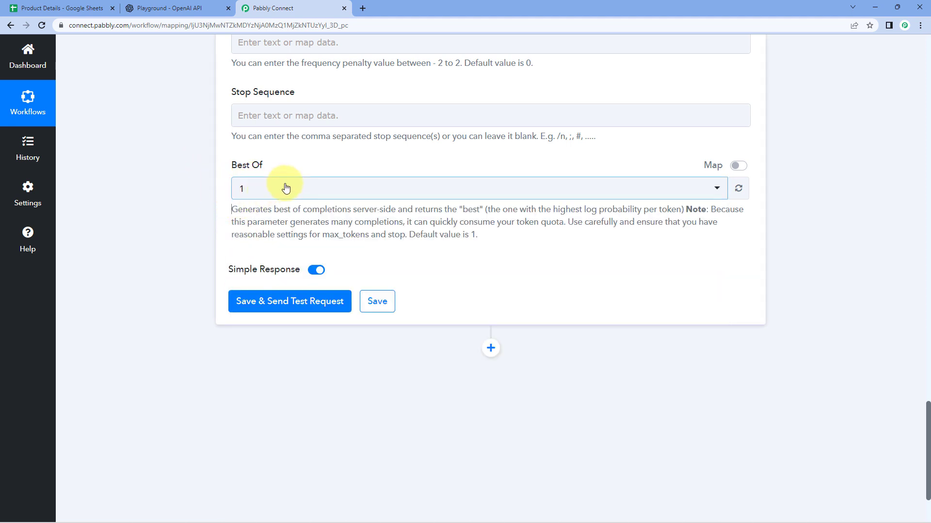
{"action": "scroll", "coordinate": [218, 167], "scroll_direction": "up", "scroll_amount": 1}
{"action": "scroll", "coordinate": [232, 208], "scroll_direction": "down", "scroll_amount": 3}
- Send a test request and expand the Choices 0 Text response to read the Blue Microphone description
{"action": "left_click", "coordinate": [288, 205]}
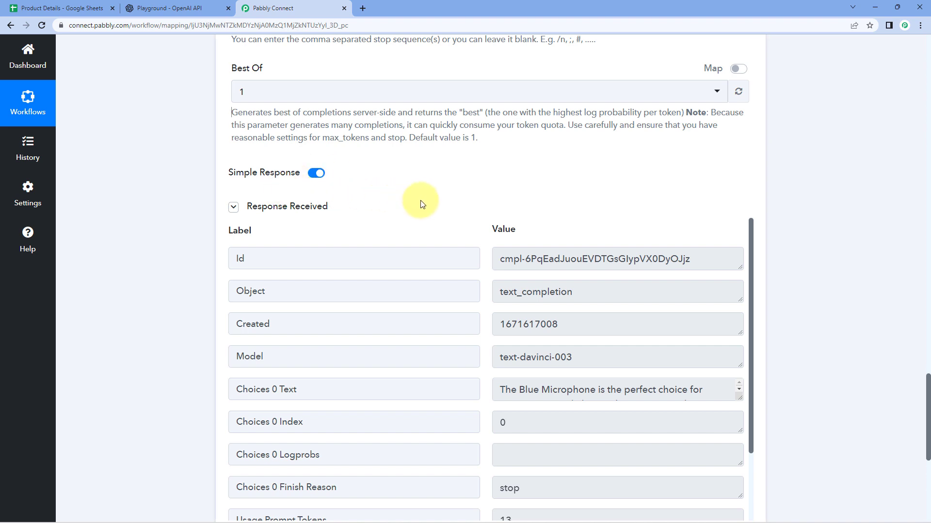
{"action": "scroll", "coordinate": [420, 200], "scroll_direction": "down", "scroll_amount": 1}
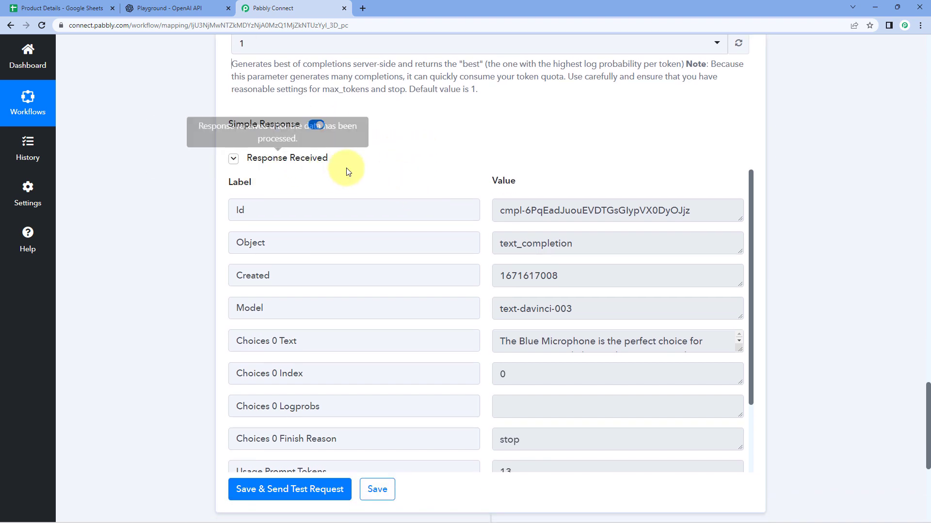
{"action": "scroll", "coordinate": [436, 182], "scroll_direction": "down", "scroll_amount": 2}
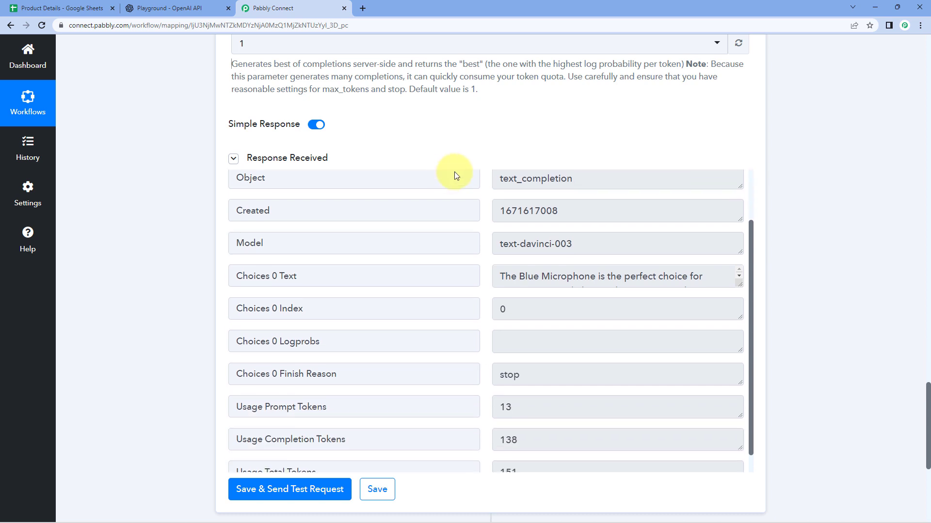
{"action": "left_click", "coordinate": [538, 266]}
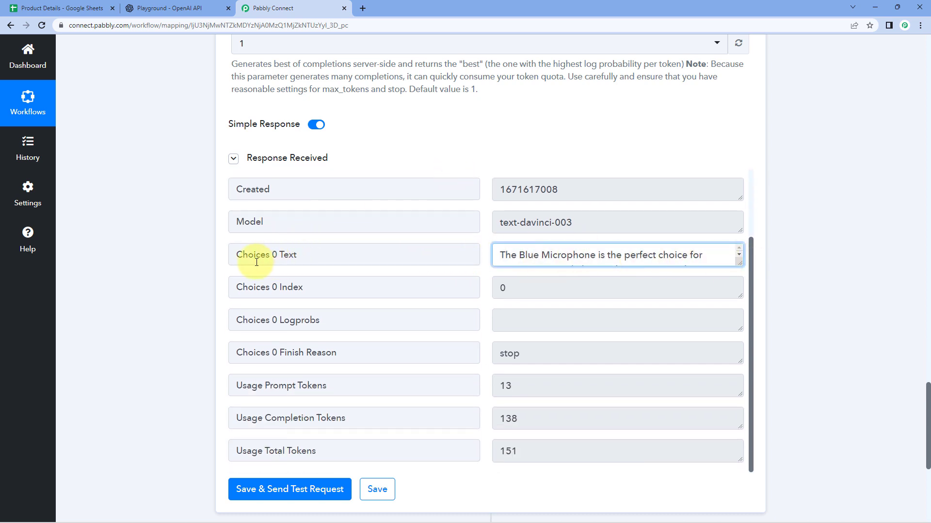
{"action": "left_click_drag", "start_coordinate": [739, 263], "coordinate": [681, 453]}
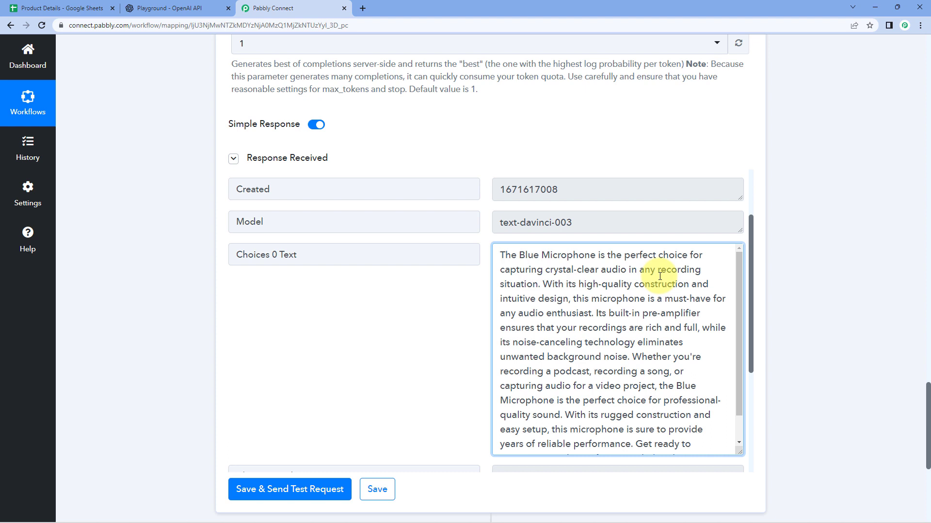
{"action": "scroll", "coordinate": [659, 276], "scroll_direction": "down", "scroll_amount": 2}
{"action": "scroll", "coordinate": [602, 386], "scroll_direction": "up", "scroll_amount": 2}
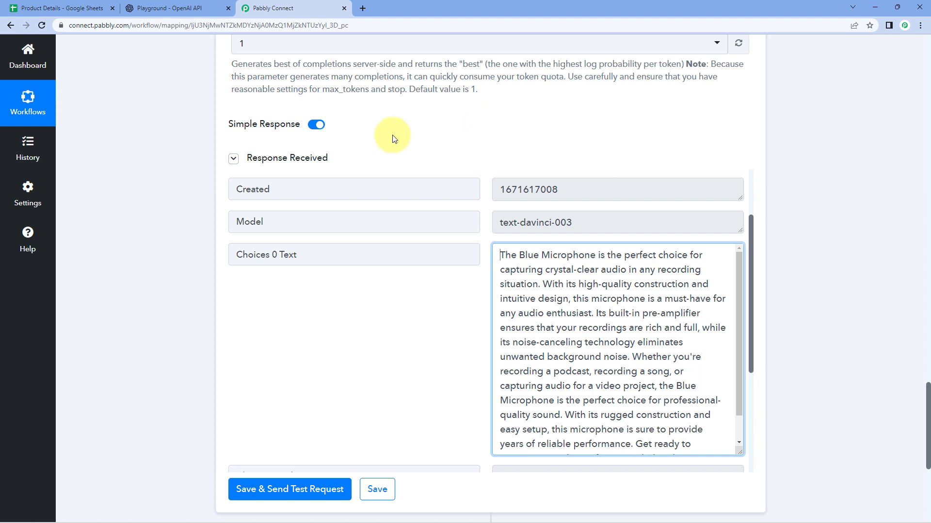
- Compare the generated description with the Playground and the empty C2 cell in Product Details
{"action": "left_click", "coordinate": [87, 9]}
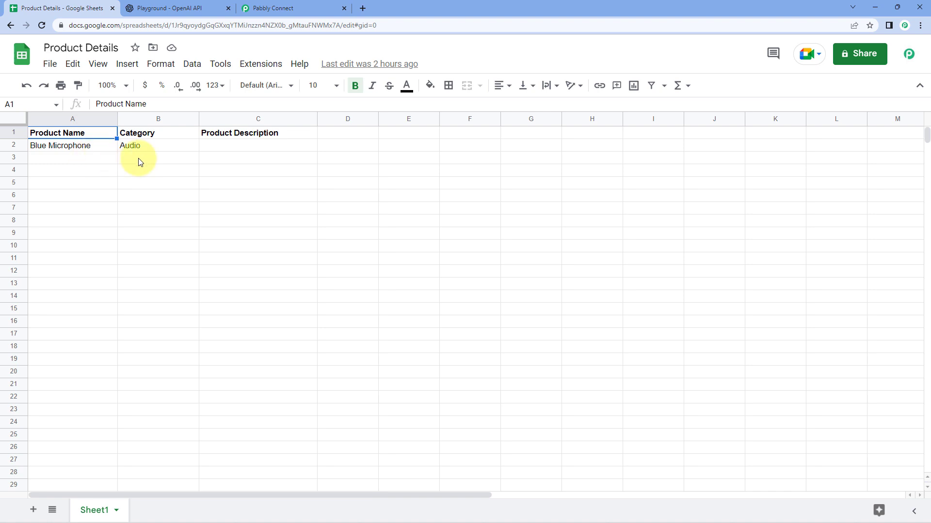
{"action": "left_click", "coordinate": [208, 8]}
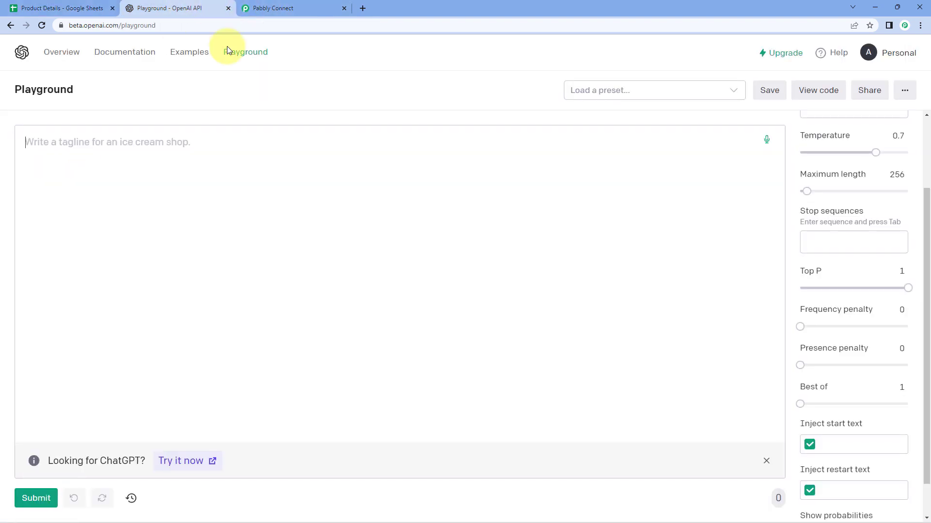
{"action": "left_click", "coordinate": [286, 9]}
{"action": "key", "text": "shift+Tab"}
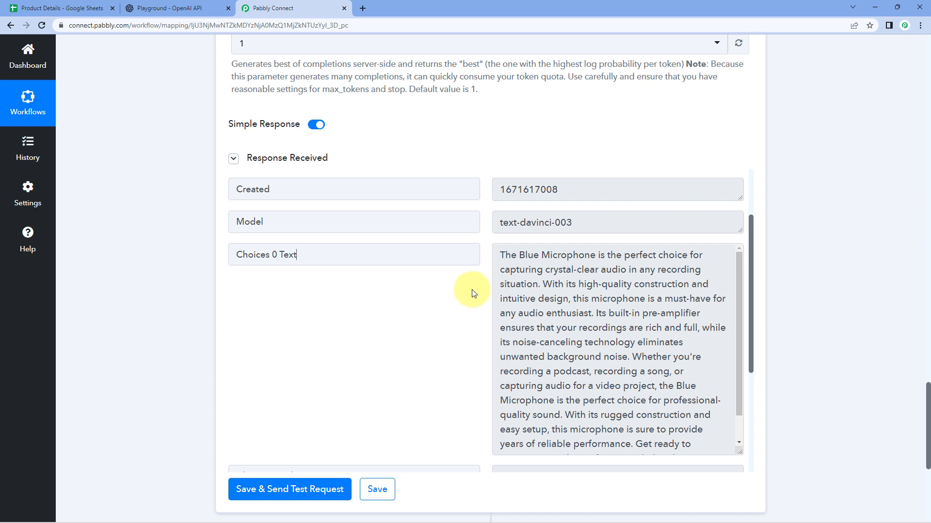
{"action": "left_click_drag", "start_coordinate": [500, 253], "coordinate": [630, 461]}
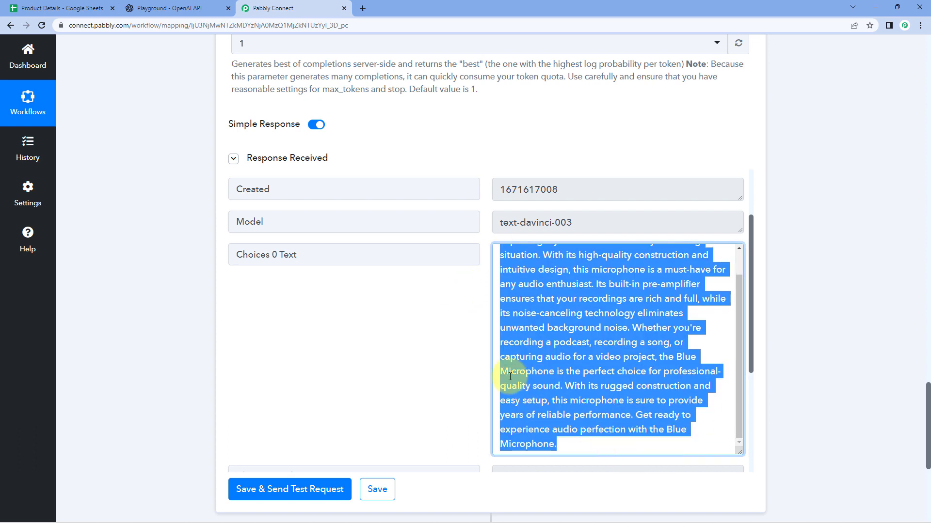
{"action": "left_click", "coordinate": [474, 358]}
{"action": "left_click", "coordinate": [73, 8]}
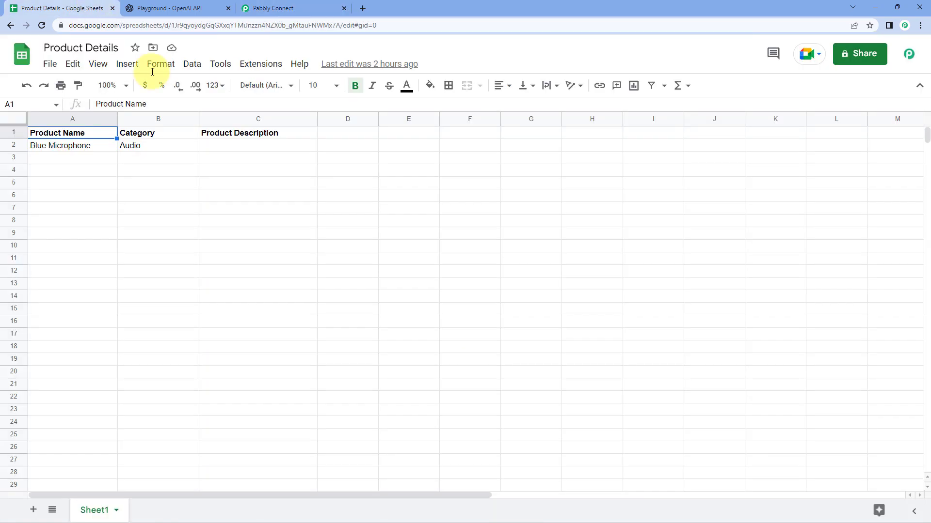
{"action": "left_click", "coordinate": [245, 145]}
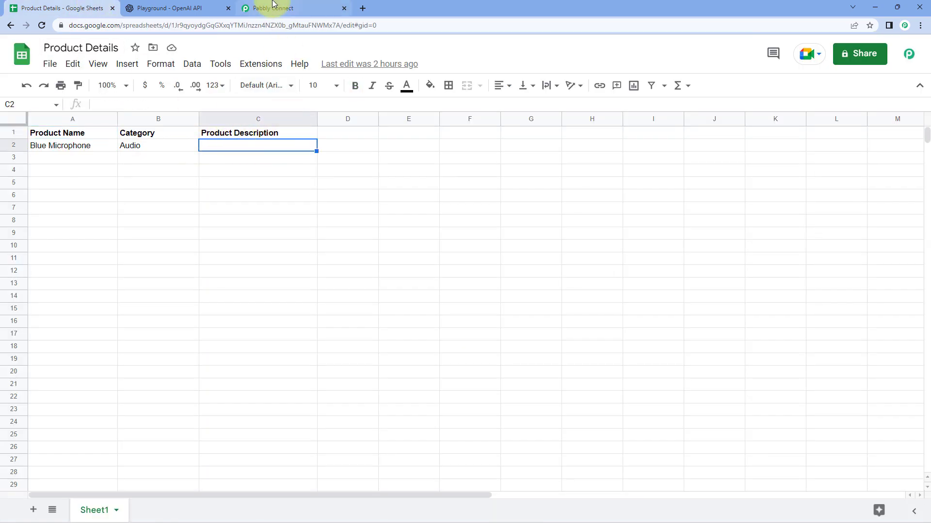
{"action": "left_click", "coordinate": [273, 8]}
{"action": "scroll", "coordinate": [792, 236], "scroll_direction": "down", "scroll_amount": 6}
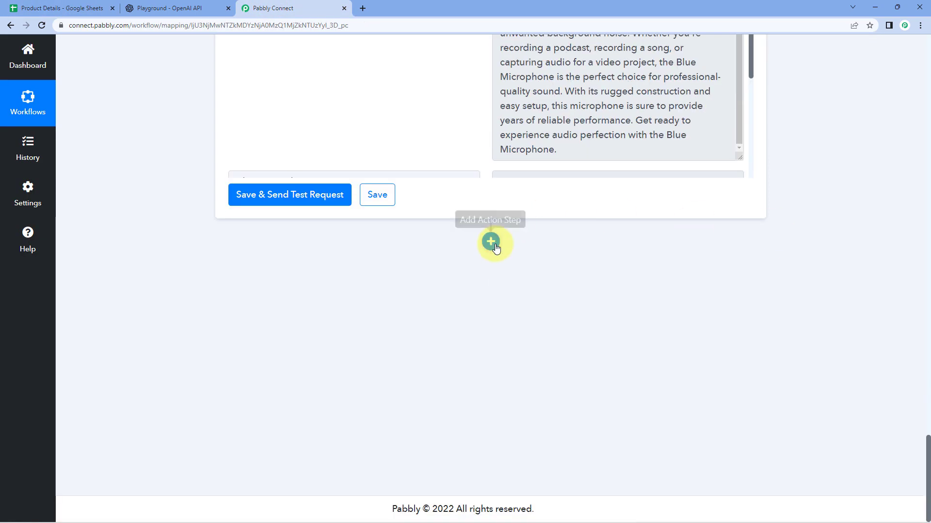
- Add a Google Sheets action step with the Update Cell Value event
{"action": "left_click", "coordinate": [494, 244]}
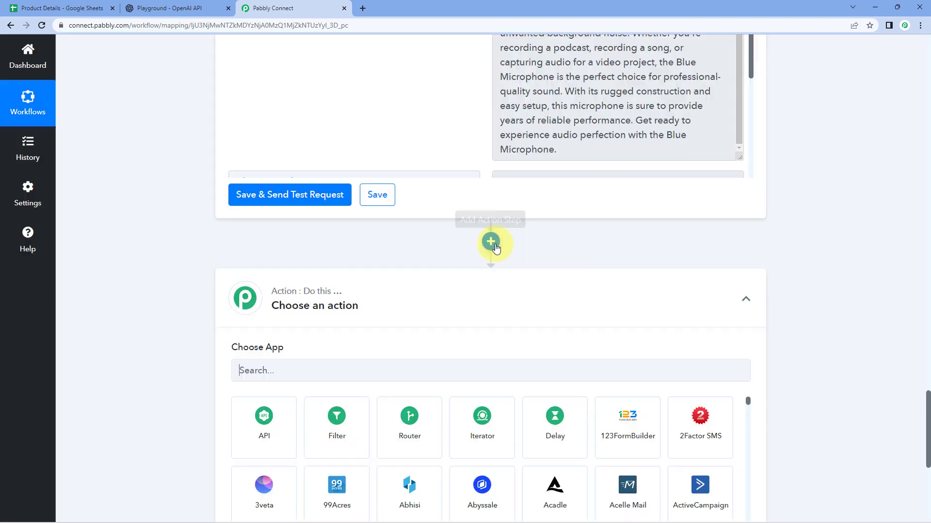
{"action": "type", "text": "Google Sheets"}
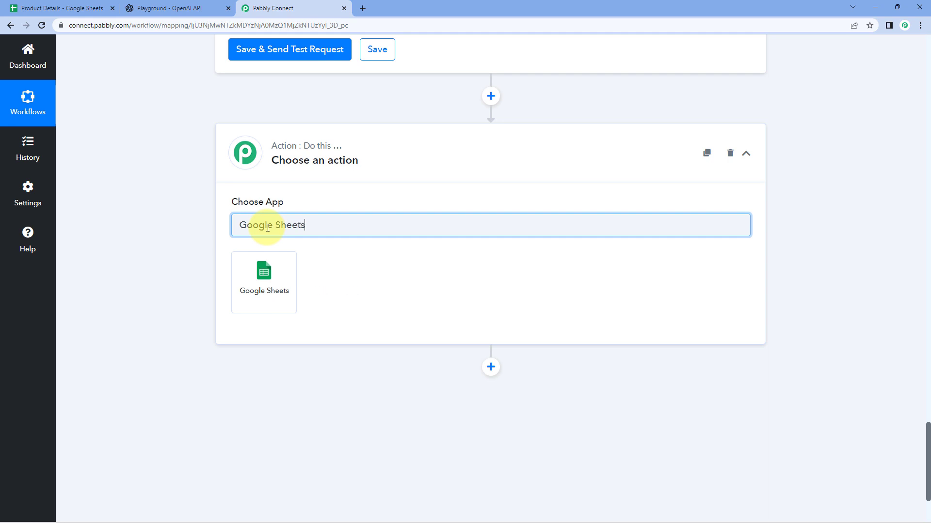
{"action": "left_click", "coordinate": [281, 277]}
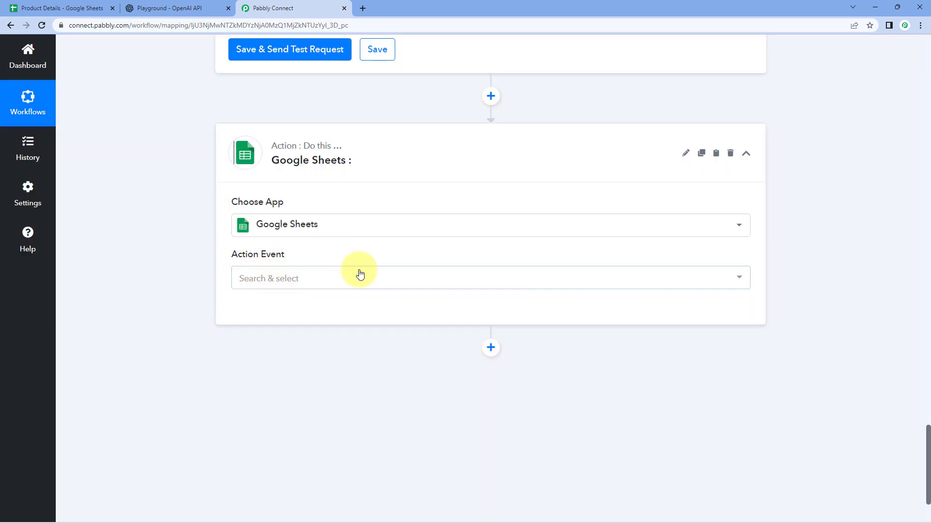
{"action": "left_click", "coordinate": [359, 274]}
{"action": "scroll", "coordinate": [291, 351], "scroll_direction": "down", "scroll_amount": 4}
{"action": "scroll", "coordinate": [327, 354], "scroll_direction": "down", "scroll_amount": 10}
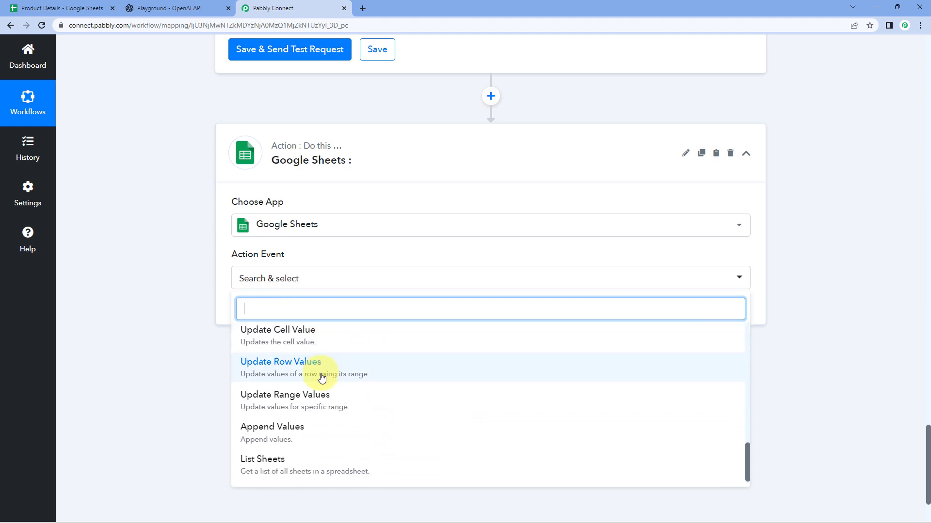
{"action": "scroll", "coordinate": [322, 378], "scroll_direction": "up", "scroll_amount": 1}
{"action": "left_click", "coordinate": [321, 380]}
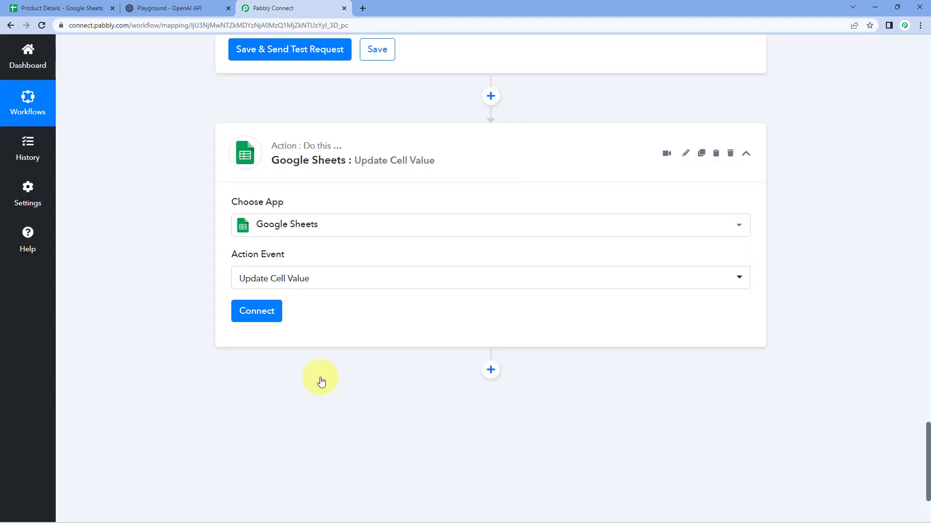
- Create a new Google Sheets connection by signing in with Google and approving access
{"action": "left_click", "coordinate": [263, 312]}
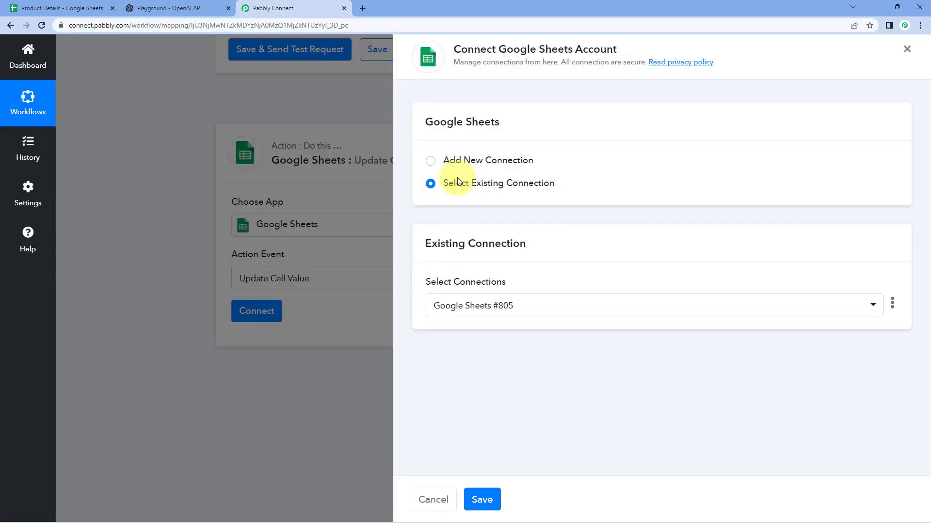
{"action": "left_click", "coordinate": [430, 161]}
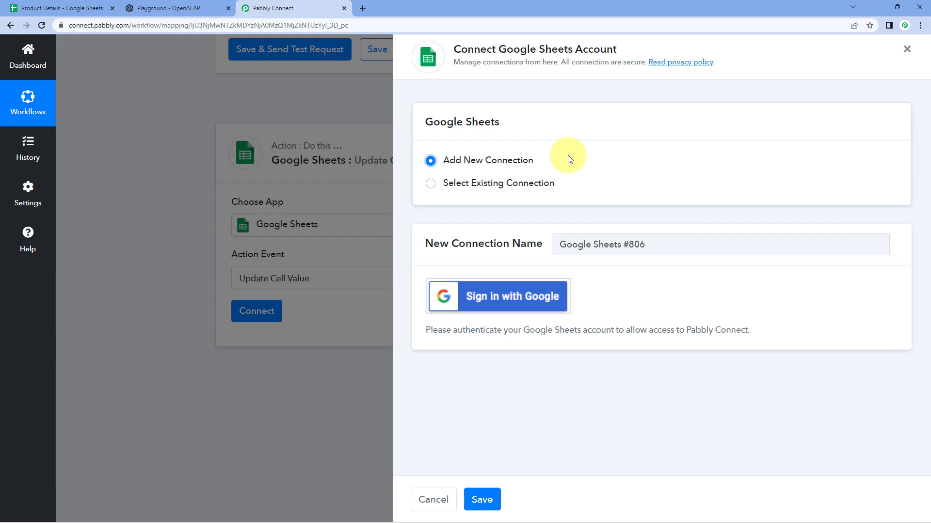
{"action": "left_click", "coordinate": [501, 297]}
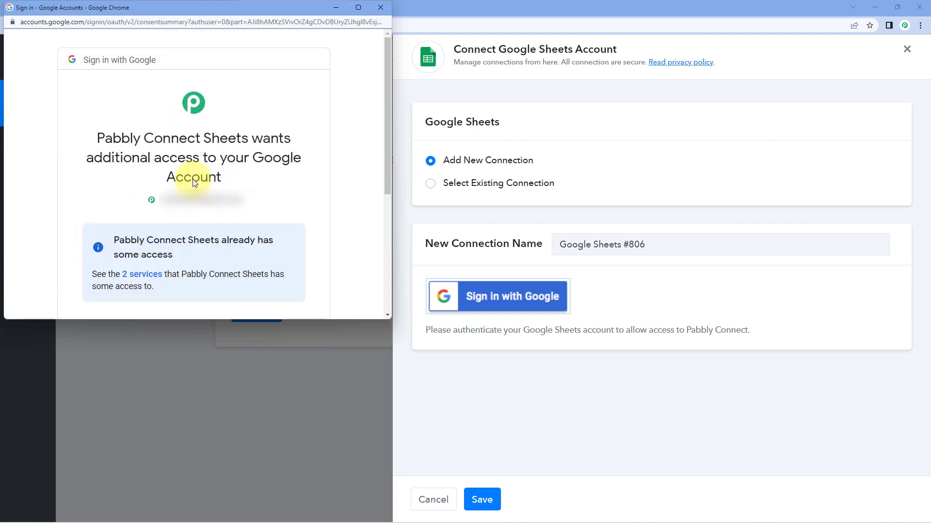
{"action": "scroll", "coordinate": [193, 178], "scroll_direction": "down", "scroll_amount": 5}
{"action": "left_click", "coordinate": [220, 231]}
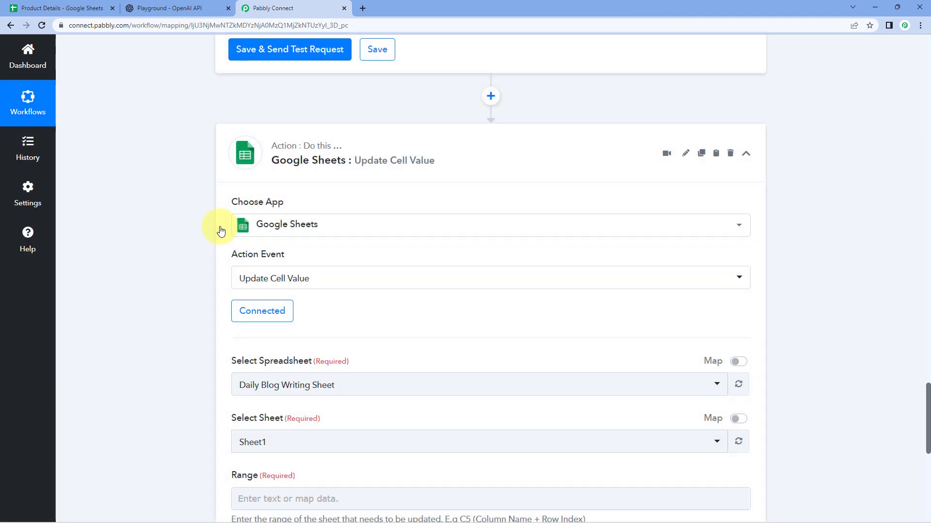
- Select the Product Details spreadsheet and its Sheet1, then view the spreadsheet's empty C2 cell
{"action": "scroll", "coordinate": [220, 231], "scroll_direction": "down", "scroll_amount": 5}
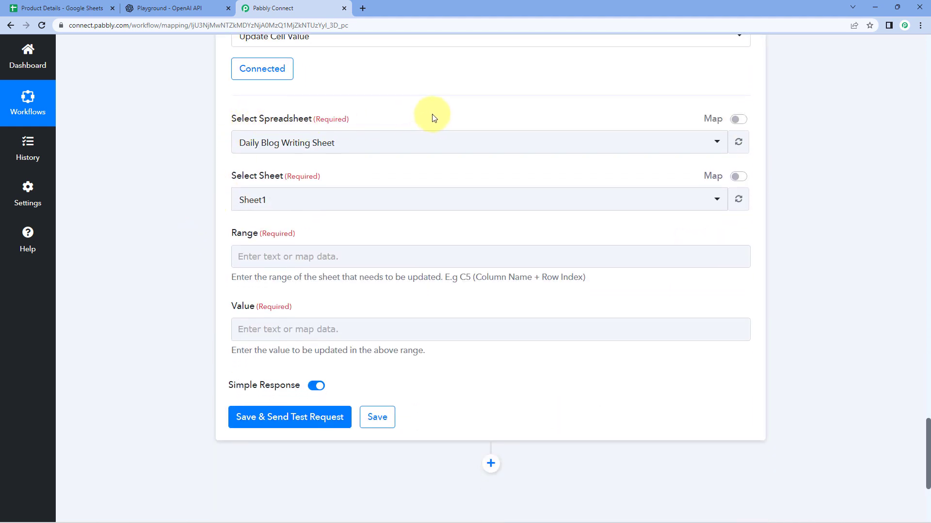
{"action": "left_click", "coordinate": [389, 151]}
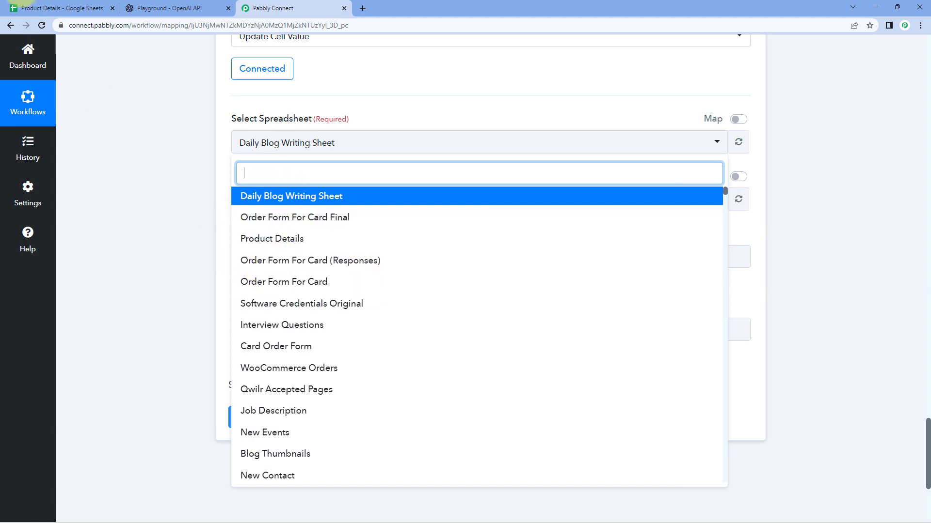
{"action": "left_click", "coordinate": [32, 5]}
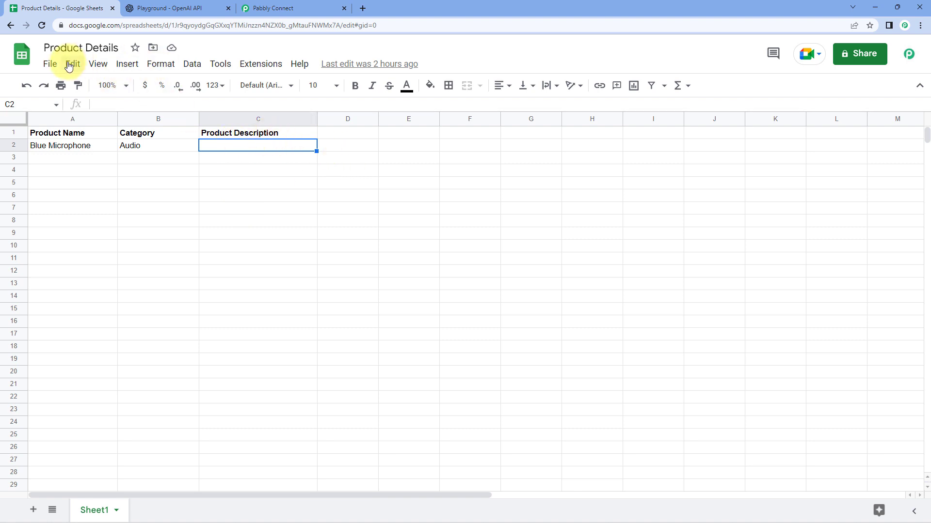
{"action": "left_click", "coordinate": [290, 9]}
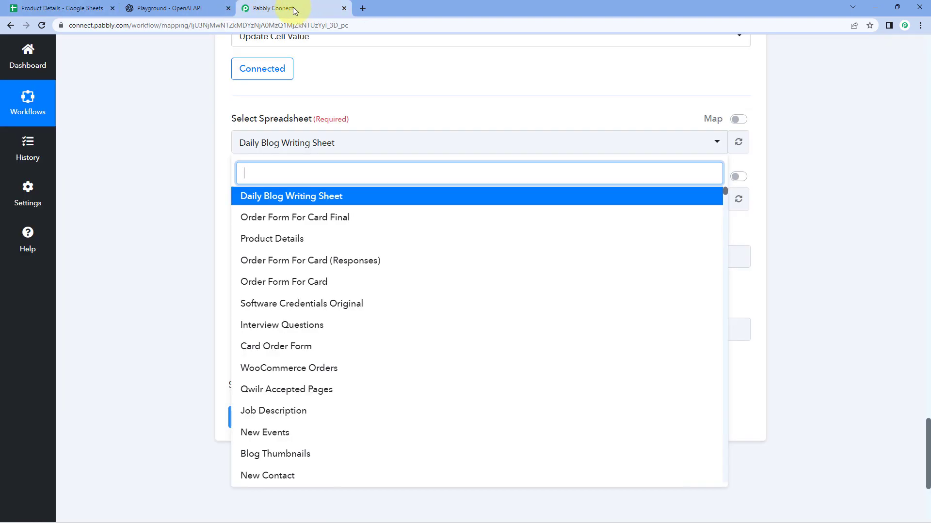
{"action": "left_click", "coordinate": [307, 239]}
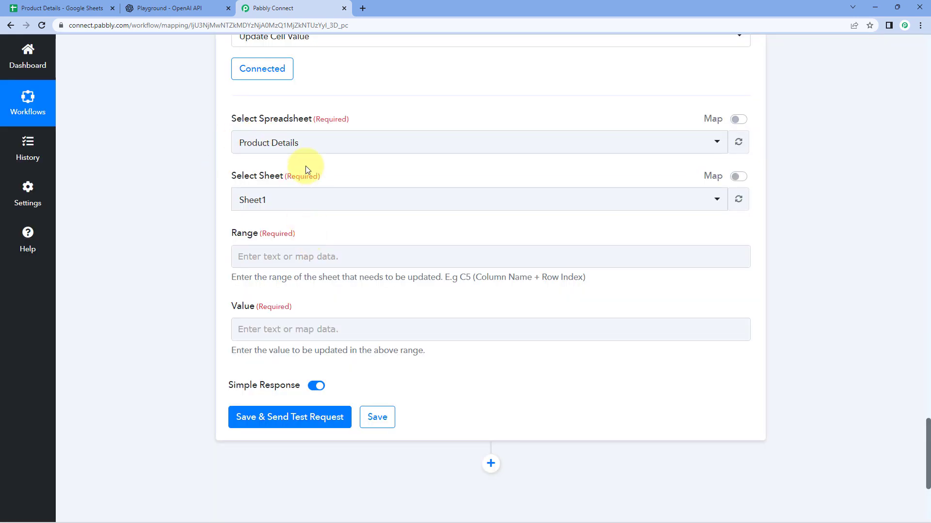
{"action": "left_click", "coordinate": [315, 198]}
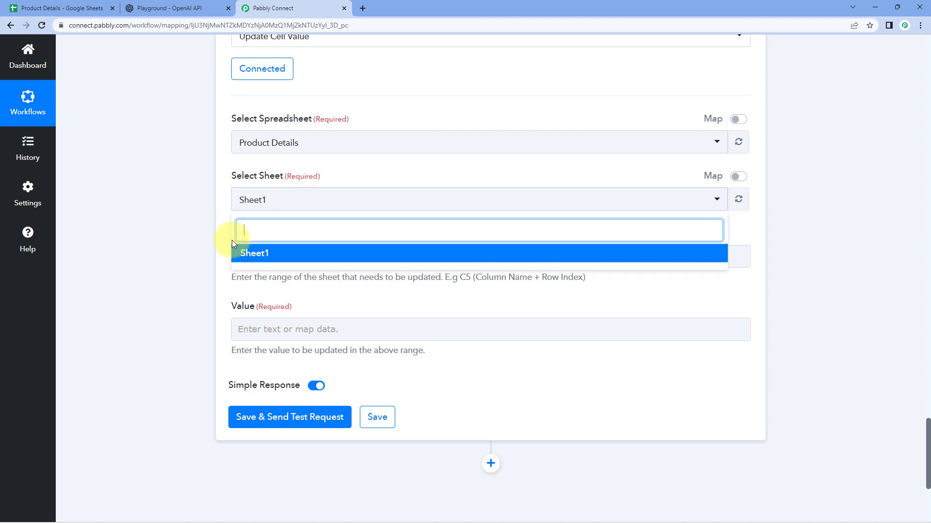
{"action": "left_click", "coordinate": [275, 255]}
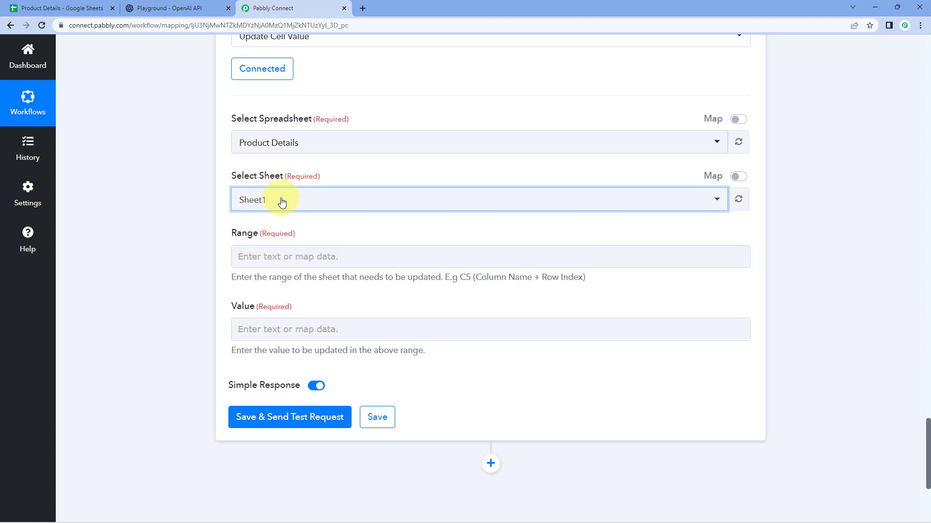
{"action": "scroll", "coordinate": [216, 211], "scroll_direction": "down", "scroll_amount": 1}
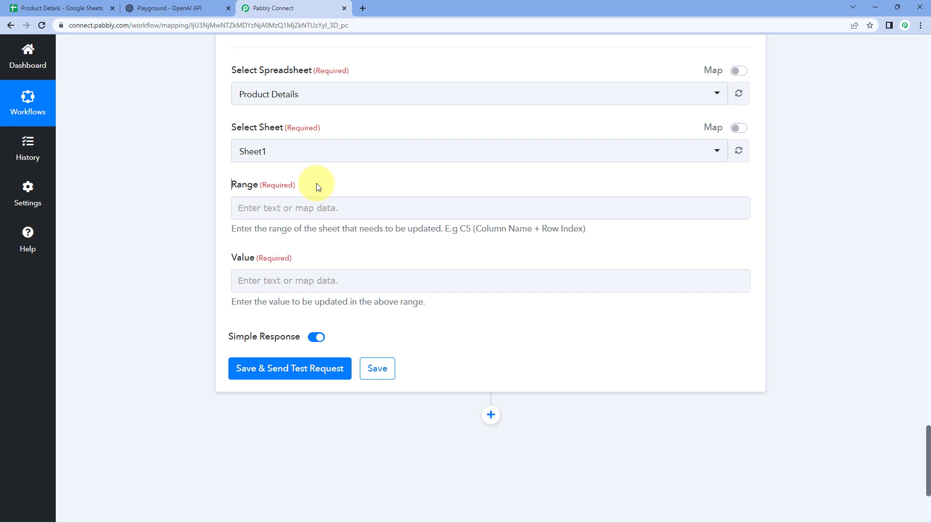
{"action": "left_click", "coordinate": [100, 8]}
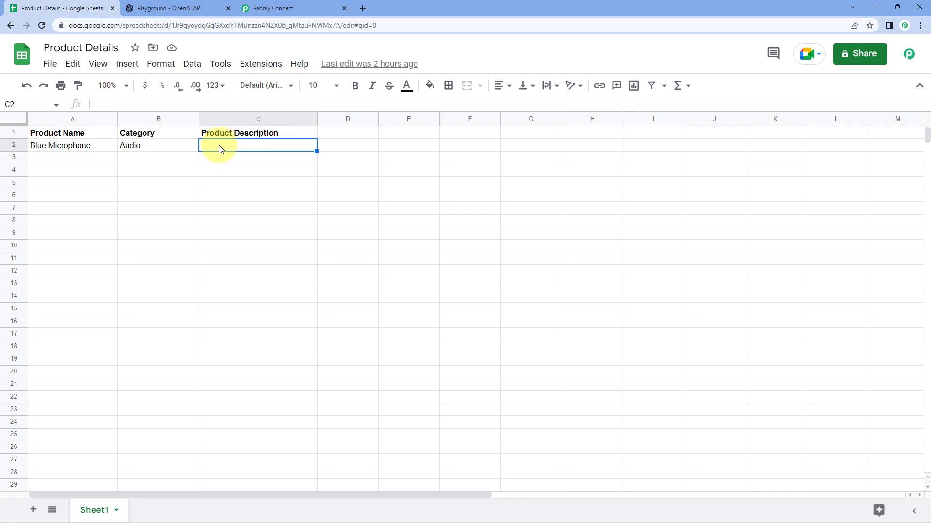
- Inspect cell C2 and the empty next row (A3:B3, C3) in Product Details
{"action": "left_click", "coordinate": [24, 104]}
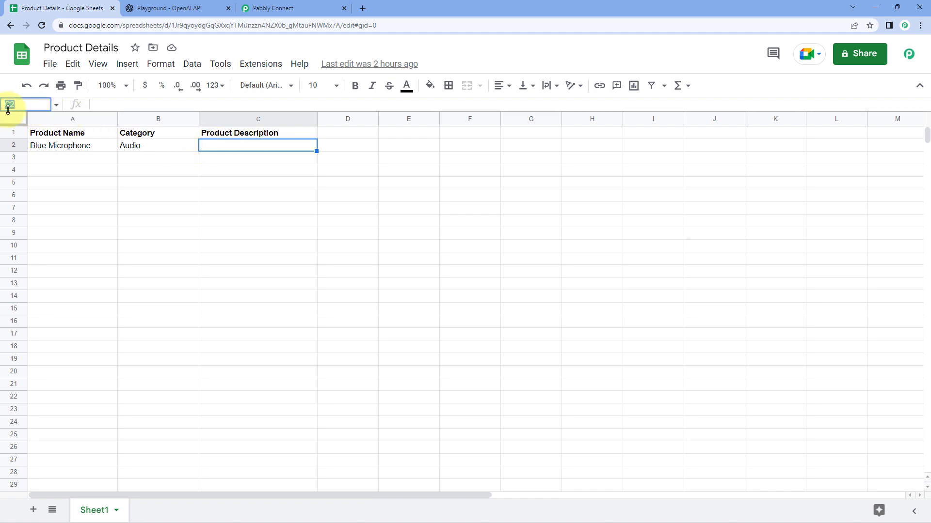
{"action": "left_click", "coordinate": [231, 143]}
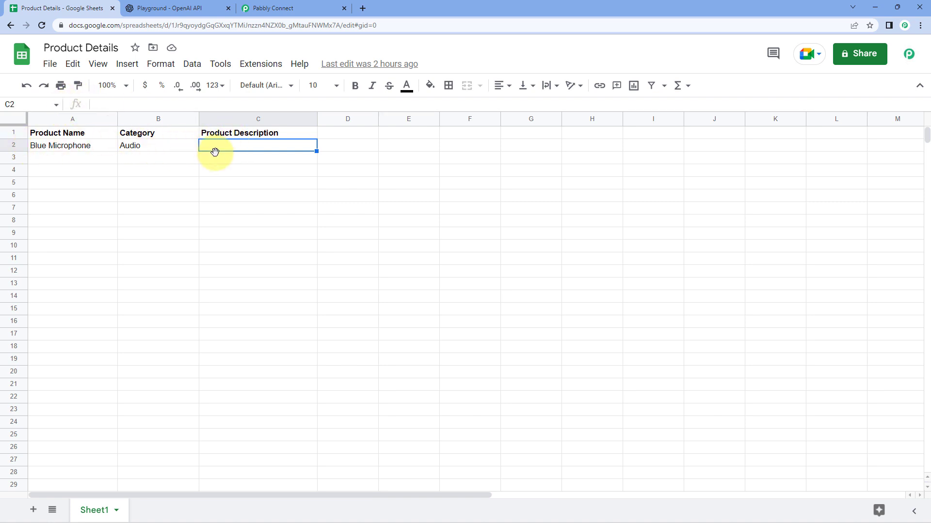
{"action": "left_click_drag", "start_coordinate": [70, 158], "coordinate": [149, 158]}
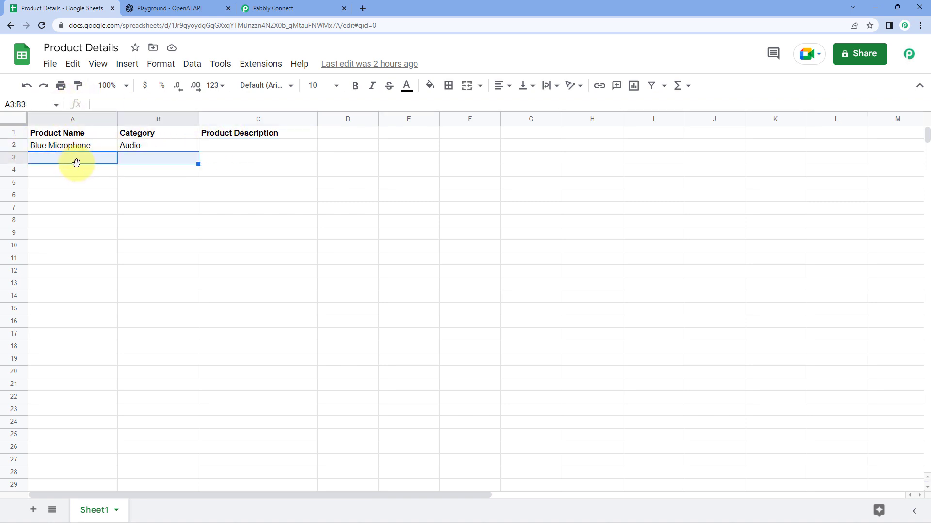
{"action": "left_click", "coordinate": [139, 160]}
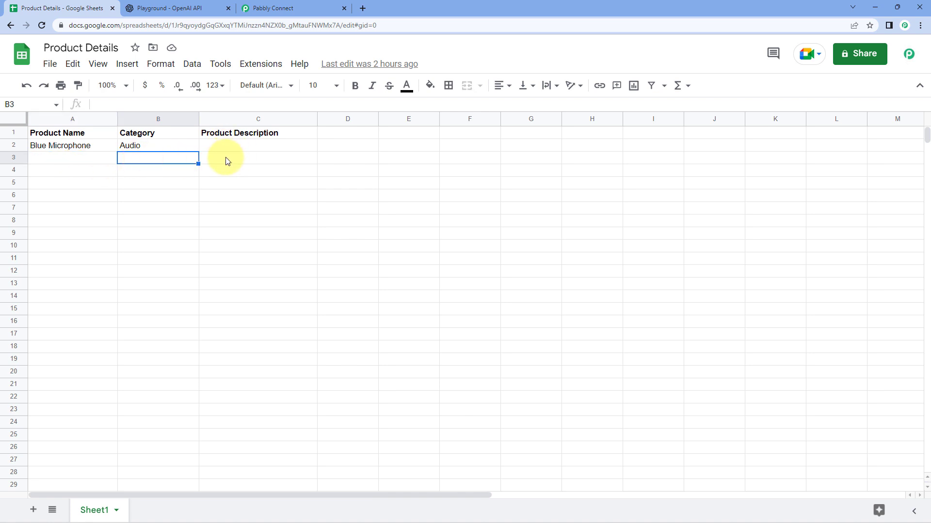
{"action": "left_click", "coordinate": [227, 160]}
- Check the Product Description cells C2 through C6, then return to the Update Cell Value form
{"action": "left_click", "coordinate": [226, 172]}
{"action": "left_click", "coordinate": [232, 183]}
{"action": "left_click", "coordinate": [231, 195]}
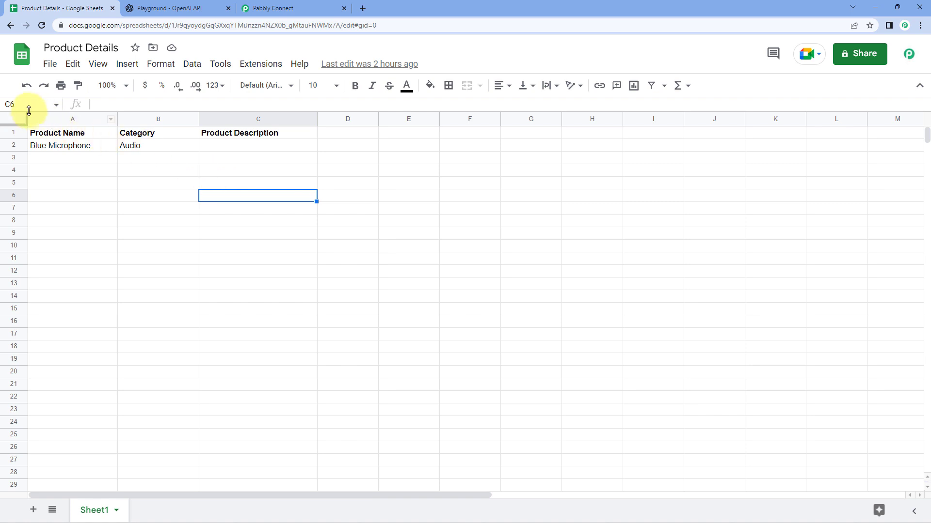
{"action": "mouse_move", "coordinate": [239, 145]}
{"action": "left_mouse_down"}
{"action": "mouse_move", "coordinate": [254, 243]}
{"action": "mouse_move", "coordinate": [246, 155]}
{"action": "left_mouse_up"}
{"action": "left_click", "coordinate": [242, 157]}
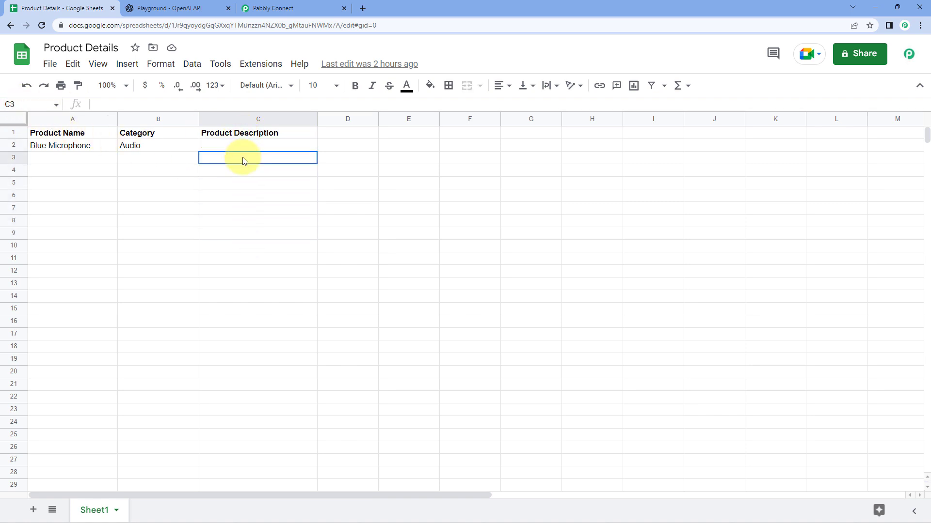
{"action": "left_click", "coordinate": [244, 174]}
{"action": "left_click", "coordinate": [245, 183]}
{"action": "left_click", "coordinate": [243, 196]}
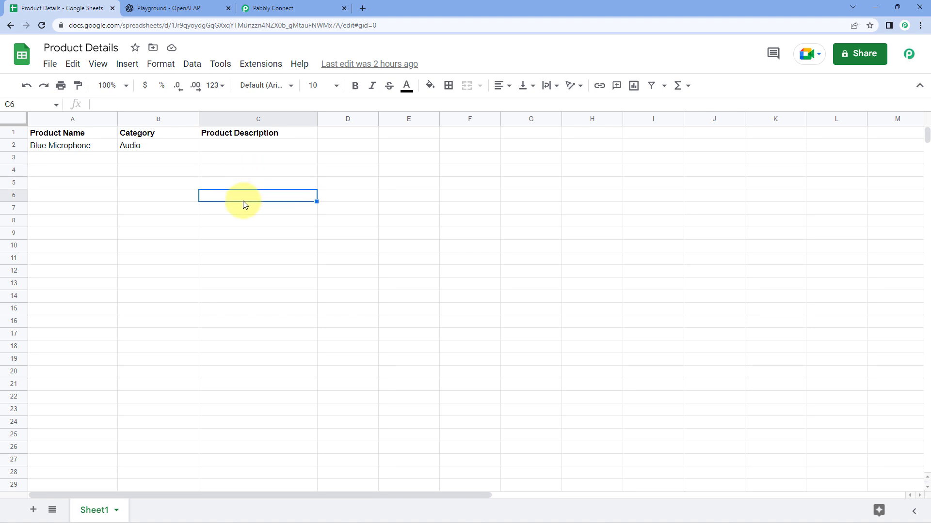
{"action": "left_click", "coordinate": [272, 8]}
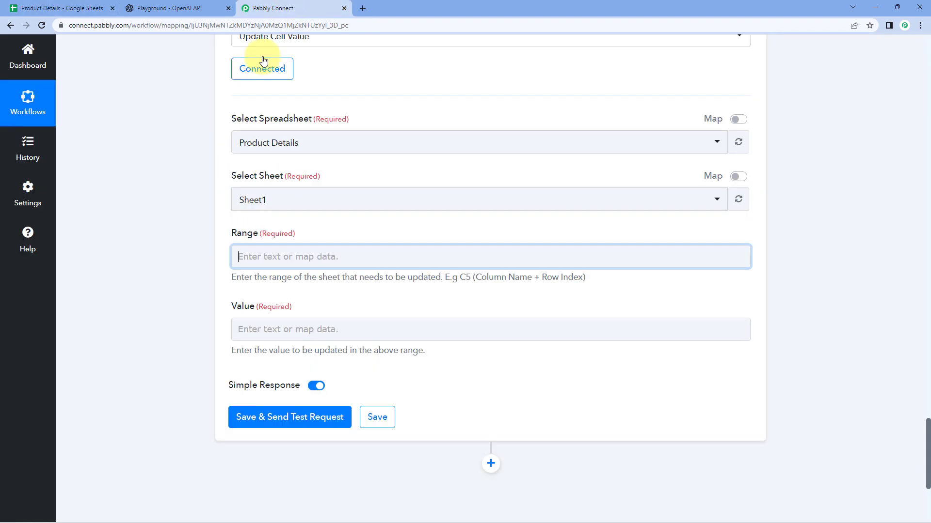
- Enter C in the Range field and review the trigger's RowIndex 2, Blue Microphone and Audio values
{"action": "type", "text": "C"}
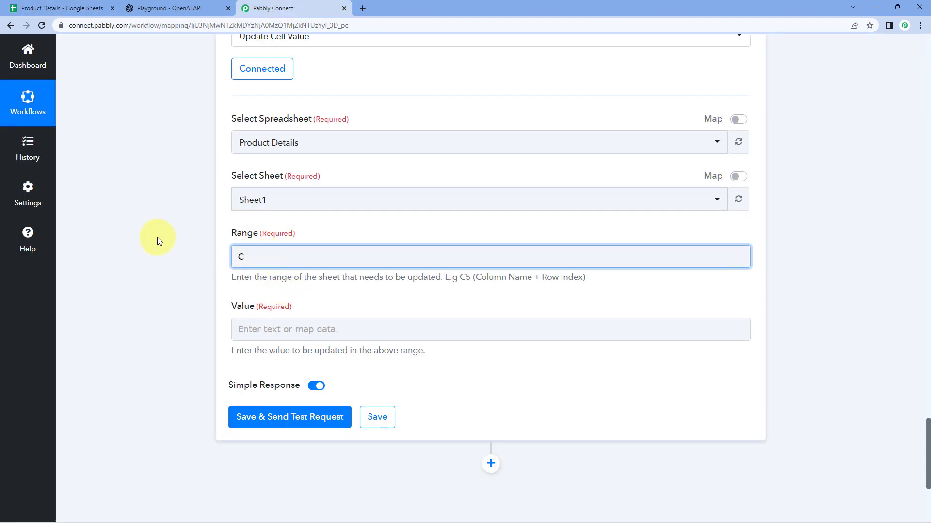
{"action": "left_click", "coordinate": [58, 8]}
{"action": "left_click", "coordinate": [298, 7]}
{"action": "scroll", "coordinate": [202, 258], "scroll_direction": "up", "scroll_amount": 20}
{"action": "scroll", "coordinate": [191, 298], "scroll_direction": "up", "scroll_amount": 14}
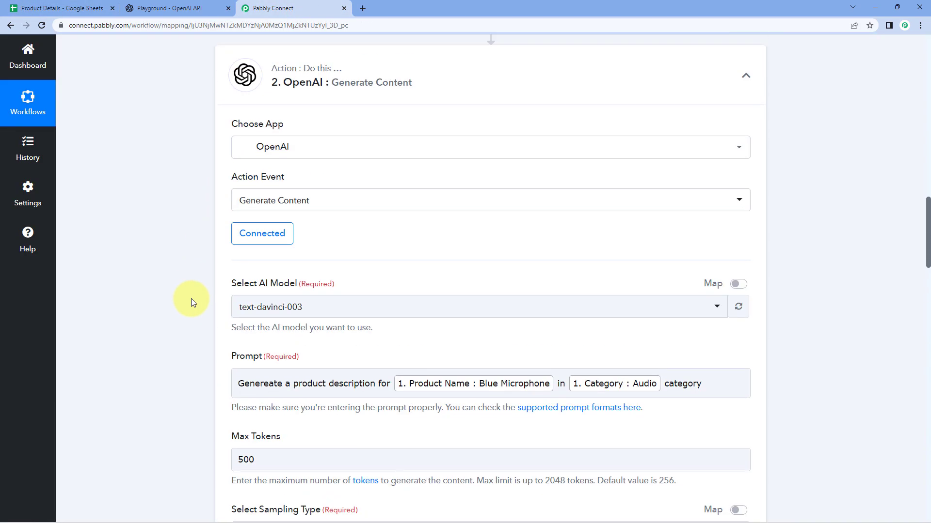
{"action": "left_click_drag", "start_coordinate": [509, 281], "coordinate": [491, 284]}
{"action": "left_click", "coordinate": [482, 283]}
{"action": "left_click_drag", "start_coordinate": [597, 312], "coordinate": [466, 324]}
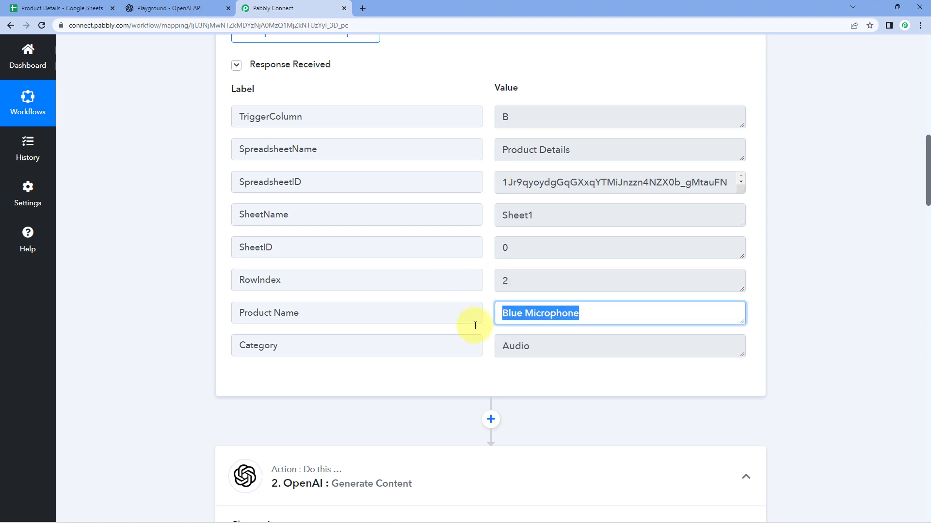
{"action": "left_click_drag", "start_coordinate": [563, 348], "coordinate": [473, 345]}
{"action": "left_click", "coordinate": [519, 282]}
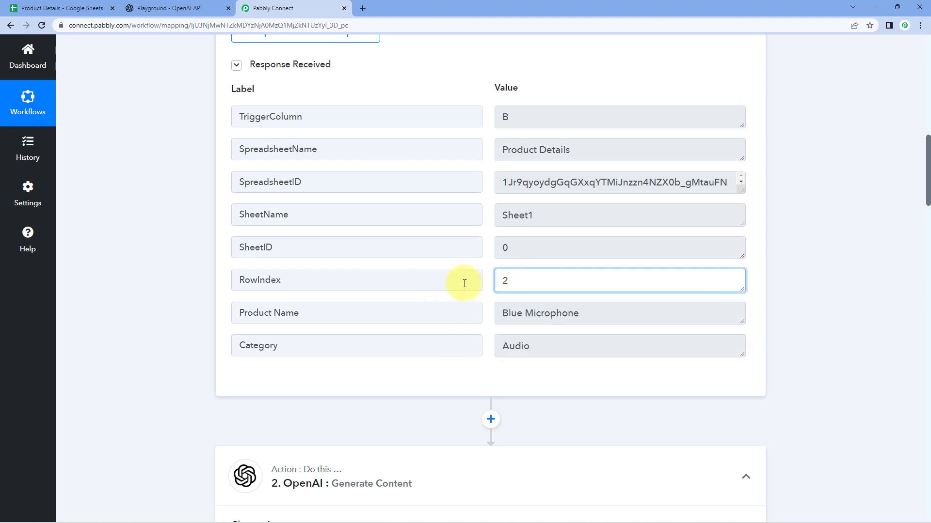
{"action": "scroll", "coordinate": [196, 287], "scroll_direction": "down", "scroll_amount": 20}
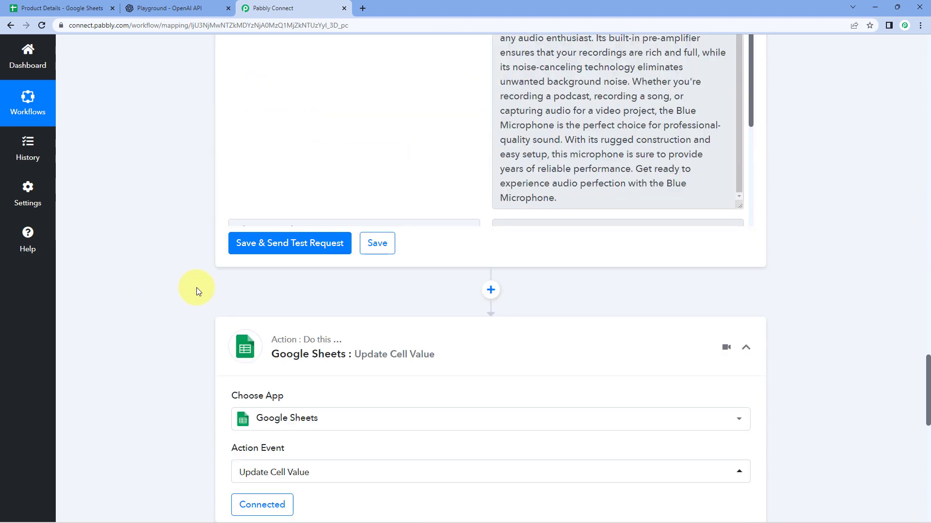
{"action": "scroll", "coordinate": [196, 287], "scroll_direction": "down", "scroll_amount": 10}
- Append the Google Sheets trigger's RowIndex to the Range after C
{"action": "left_click", "coordinate": [250, 158]}
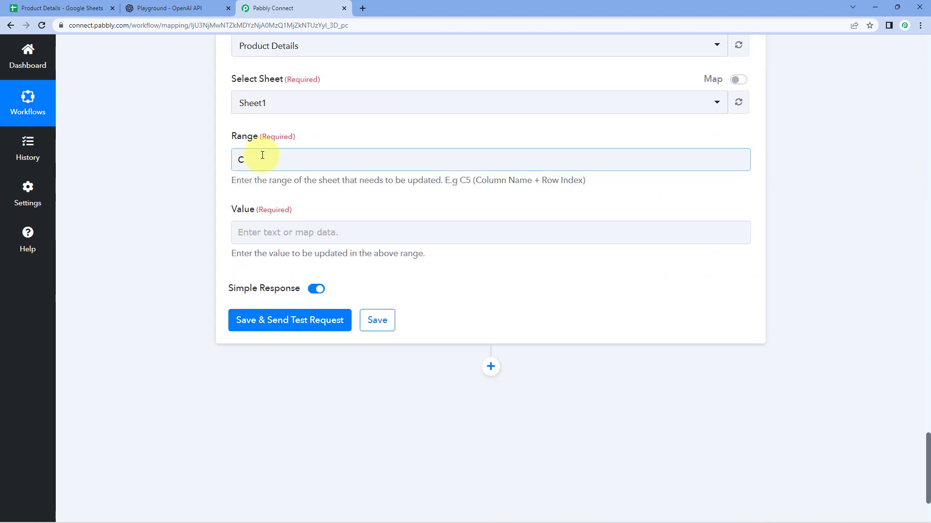
{"action": "left_click", "coordinate": [310, 252]}
{"action": "scroll", "coordinate": [342, 323], "scroll_direction": "down", "scroll_amount": 2}
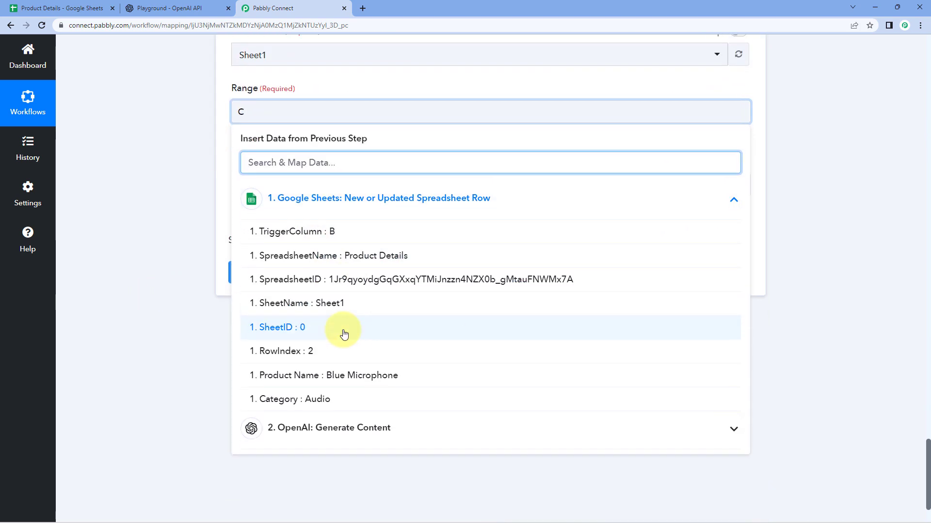
{"action": "left_click", "coordinate": [341, 308]}
{"action": "scroll", "coordinate": [196, 272], "scroll_direction": "up", "scroll_amount": 2}
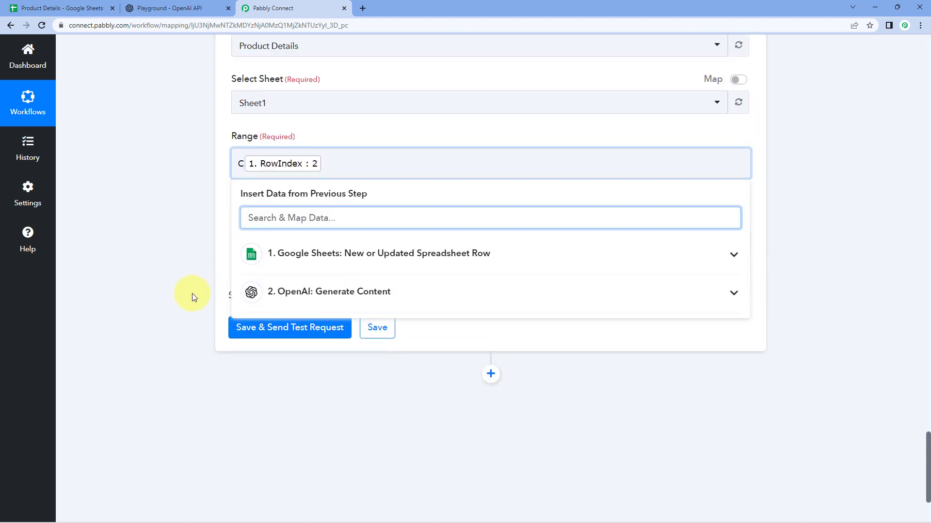
{"action": "left_click", "coordinate": [208, 200]}
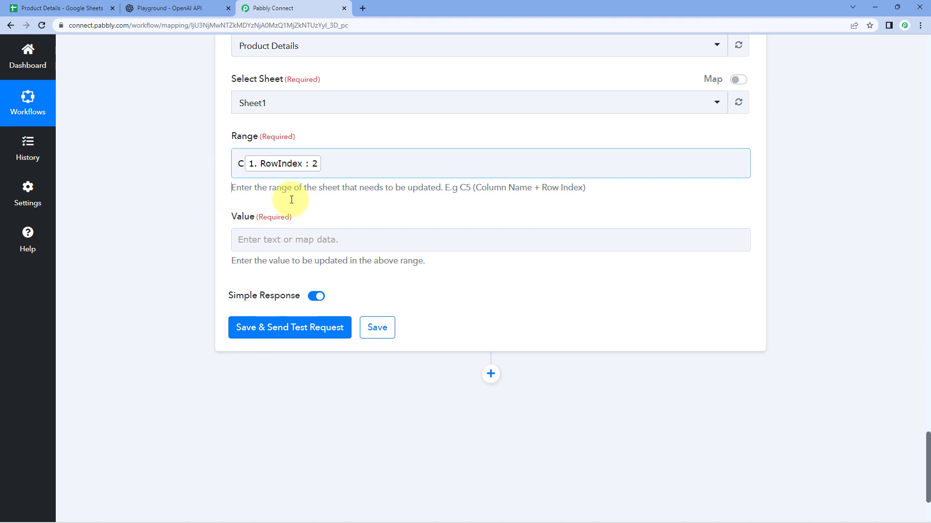
- Confirm C2 as the target cell in Product Details, then return to the workflow
{"action": "left_click", "coordinate": [88, 5]}
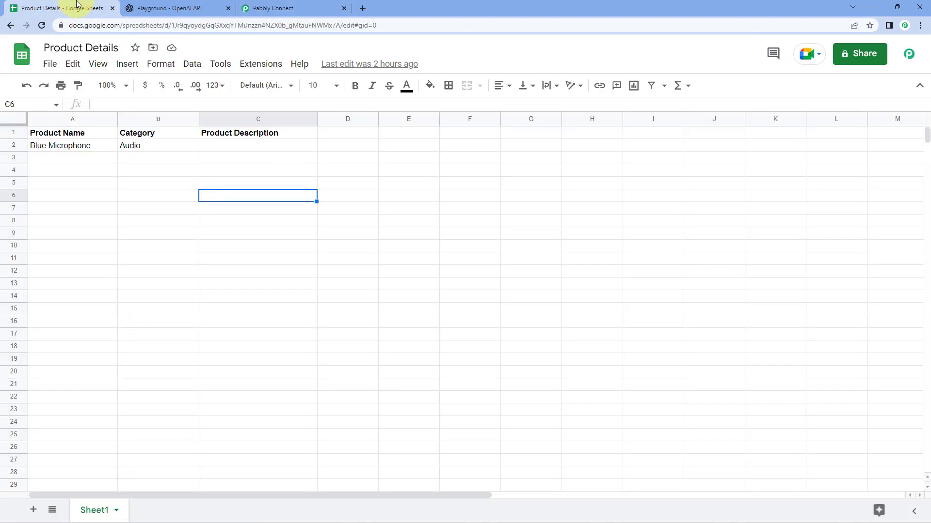
{"action": "left_click", "coordinate": [242, 148]}
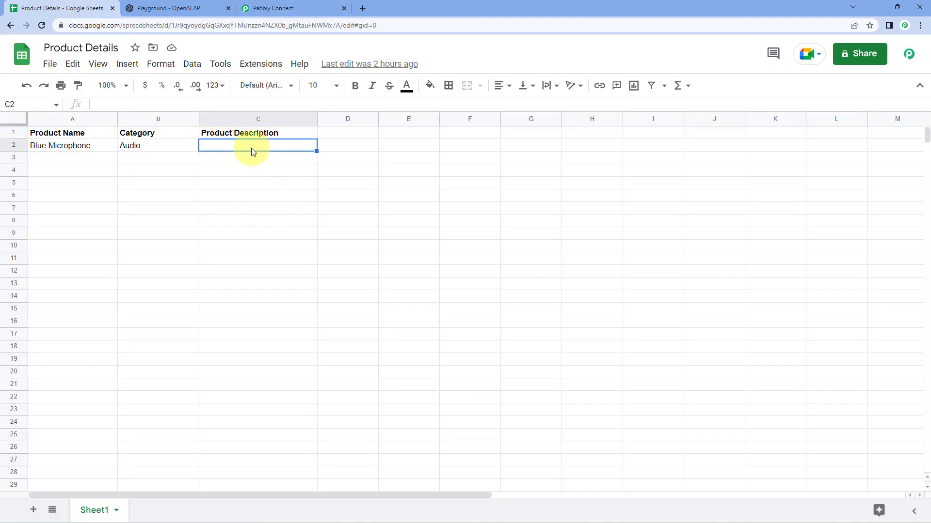
{"action": "left_click", "coordinate": [271, 7]}
{"action": "scroll", "coordinate": [209, 221], "scroll_direction": "up", "scroll_amount": 15}
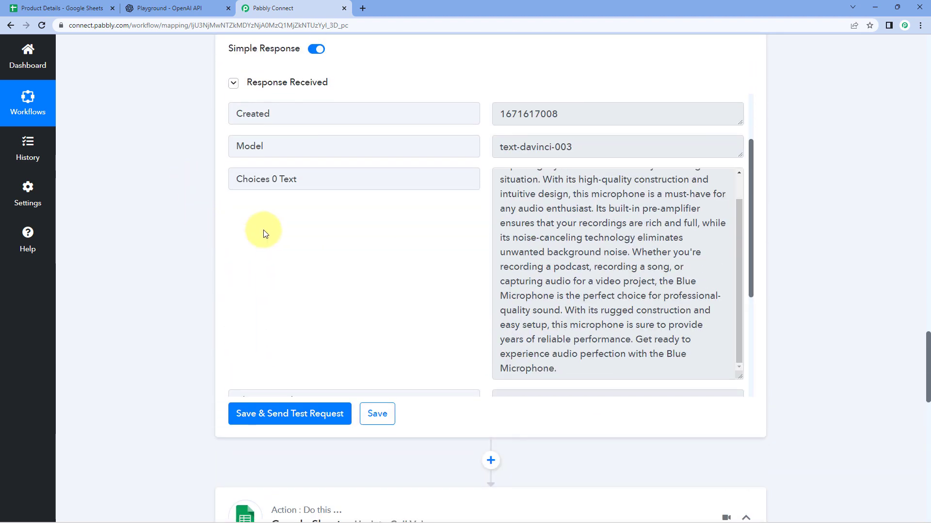
- Review the generated product description in the OpenAI step's response
{"action": "scroll", "coordinate": [510, 214], "scroll_direction": "up", "scroll_amount": 2}
{"action": "left_click_drag", "start_coordinate": [501, 204], "coordinate": [471, 180]}
{"action": "left_click", "coordinate": [614, 393]}
{"action": "left_click", "coordinate": [468, 242]}
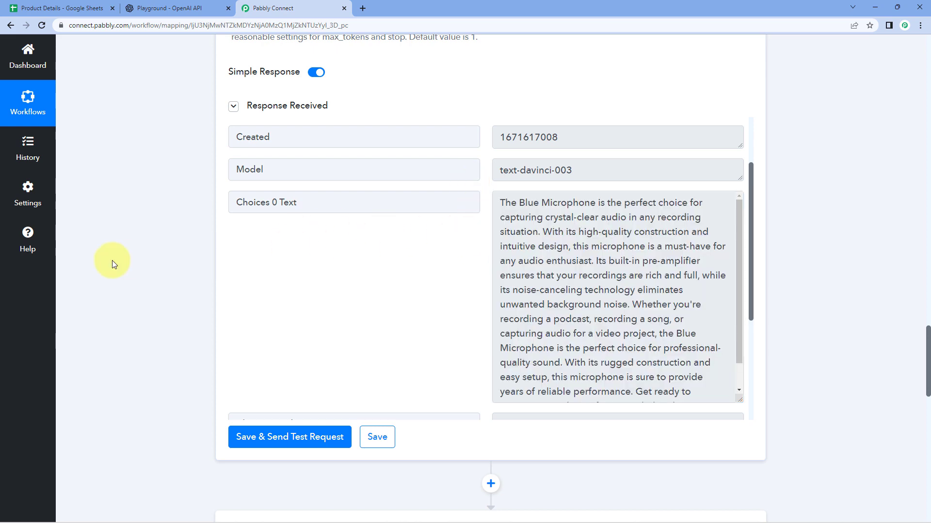
{"action": "scroll", "coordinate": [185, 260], "scroll_direction": "down", "scroll_amount": 15}
- Map OpenAI's Choices 0 Text into the Update Cell Value's Value field
{"action": "left_click", "coordinate": [286, 192]}
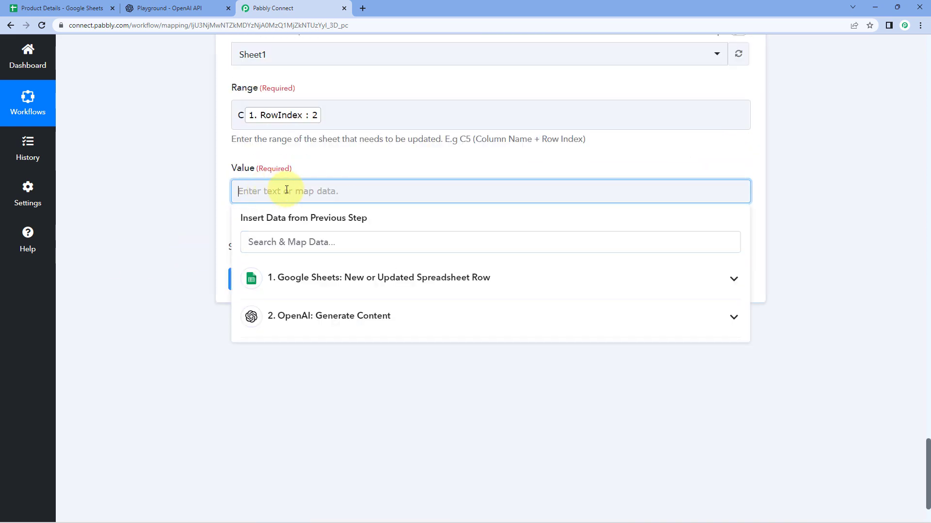
{"action": "left_click", "coordinate": [408, 319]}
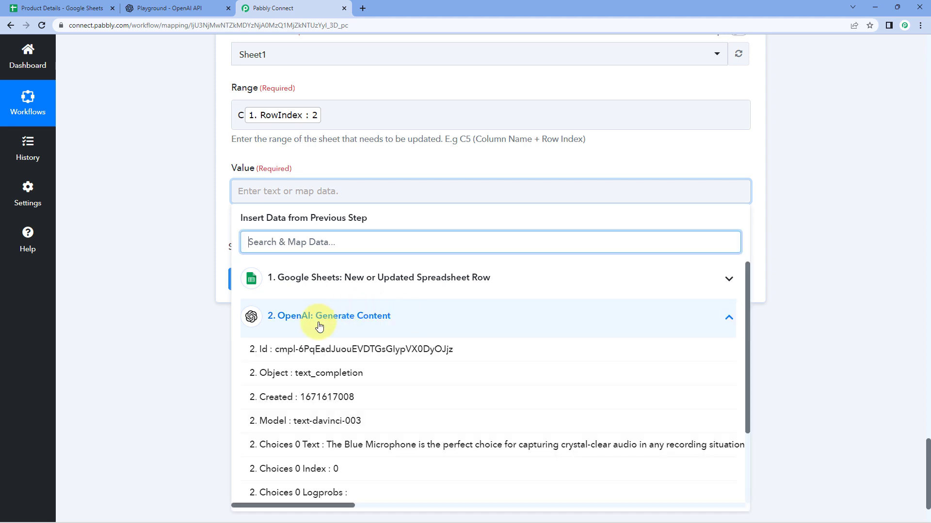
{"action": "left_click", "coordinate": [333, 447]}
{"action": "left_click", "coordinate": [206, 232]}
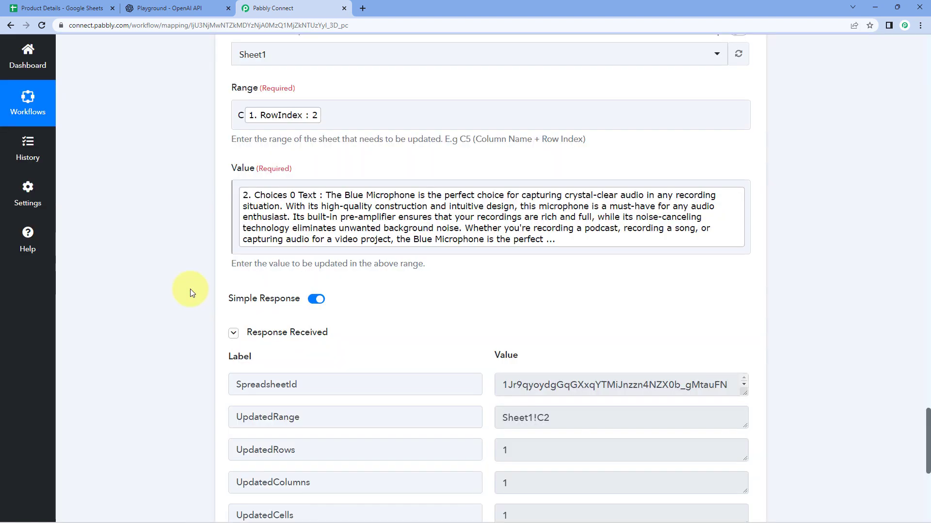
{"action": "scroll", "coordinate": [190, 289], "scroll_direction": "down", "scroll_amount": 3}
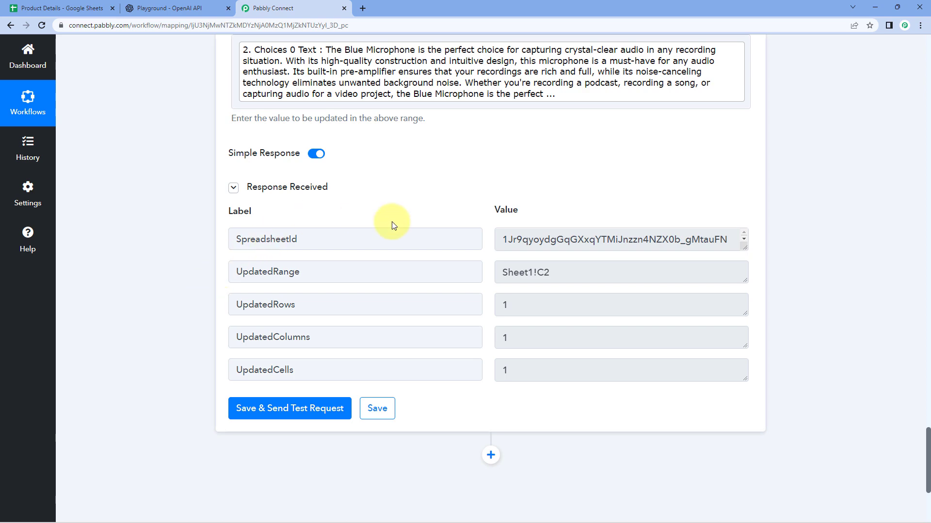
{"action": "scroll", "coordinate": [408, 229], "scroll_direction": "up", "scroll_amount": 2}
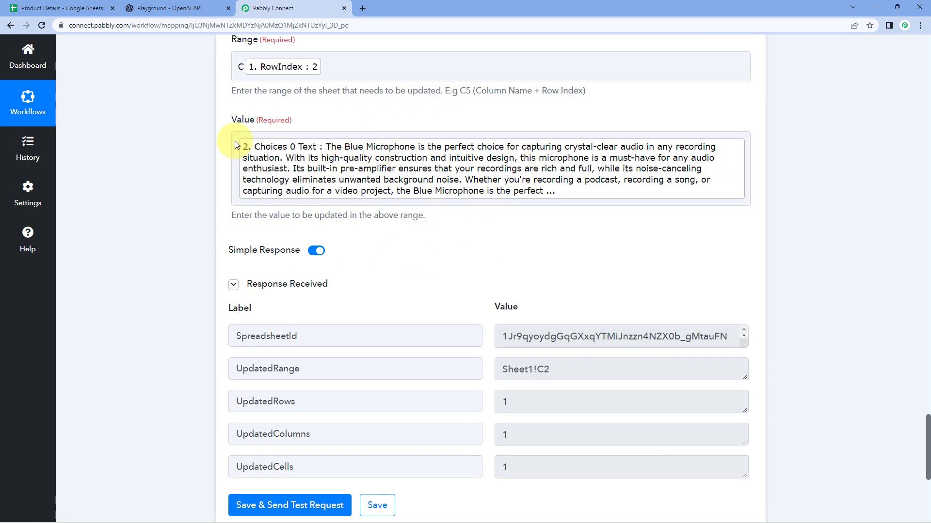
{"action": "scroll", "coordinate": [354, 125], "scroll_direction": "up", "scroll_amount": 1}
{"action": "scroll", "coordinate": [356, 134], "scroll_direction": "up", "scroll_amount": 15}
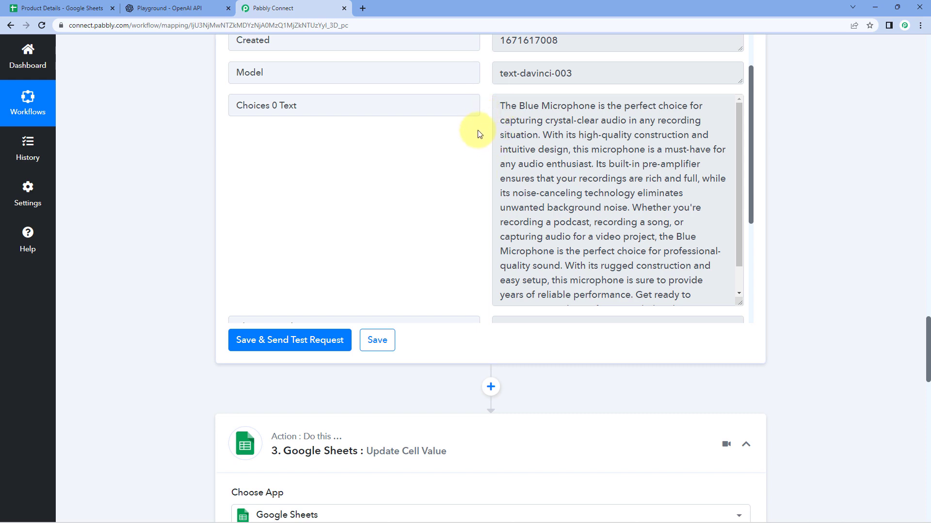
{"action": "scroll", "coordinate": [134, 241], "scroll_direction": "down", "scroll_amount": 11}
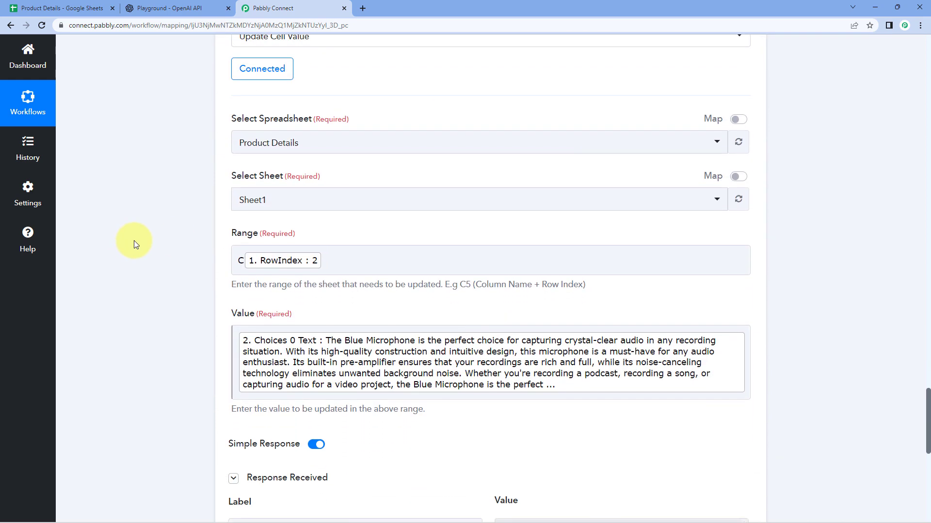
- Clip the Blue Microphone description in C2 and read it, then return to Pabbly Connect
{"action": "left_click", "coordinate": [41, 5]}
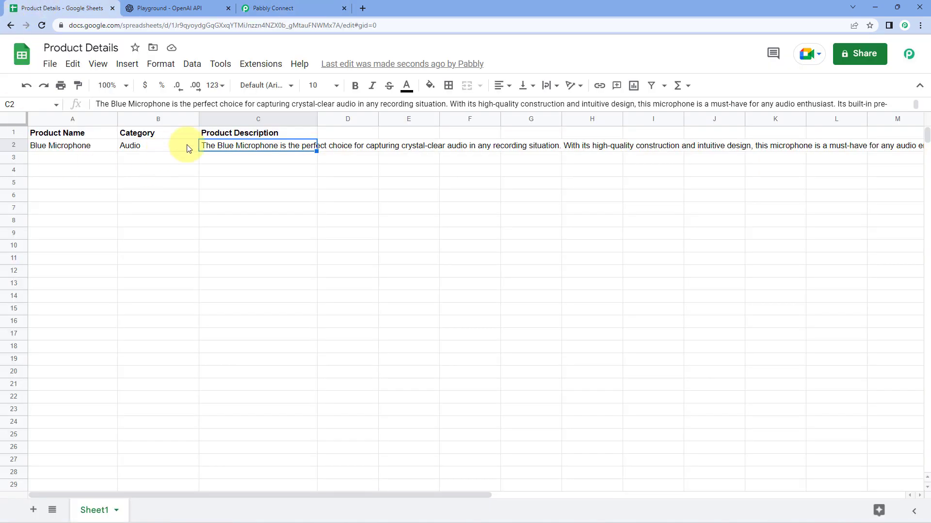
{"action": "left_click", "coordinate": [554, 87]}
{"action": "left_click", "coordinate": [574, 108]}
{"action": "double_click", "coordinate": [300, 148]}
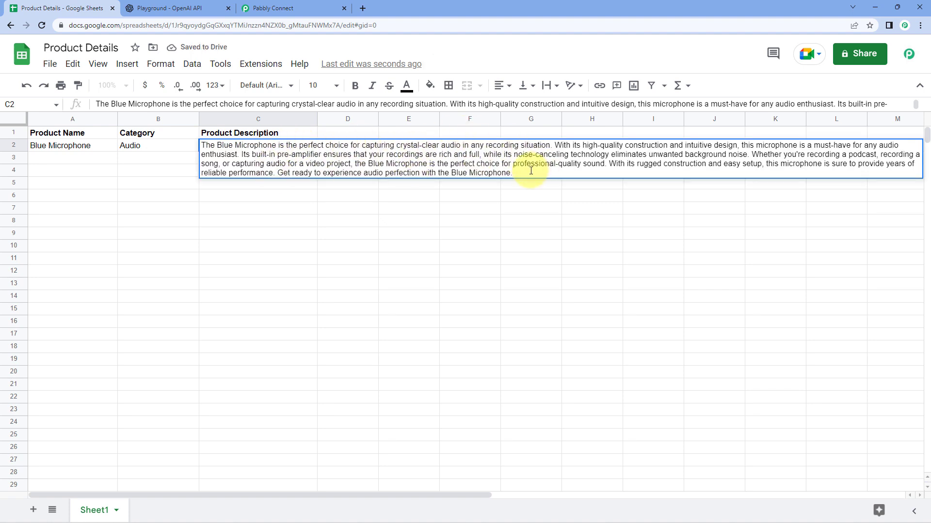
{"action": "left_click", "coordinate": [179, 161]}
{"action": "left_click", "coordinate": [72, 161]}
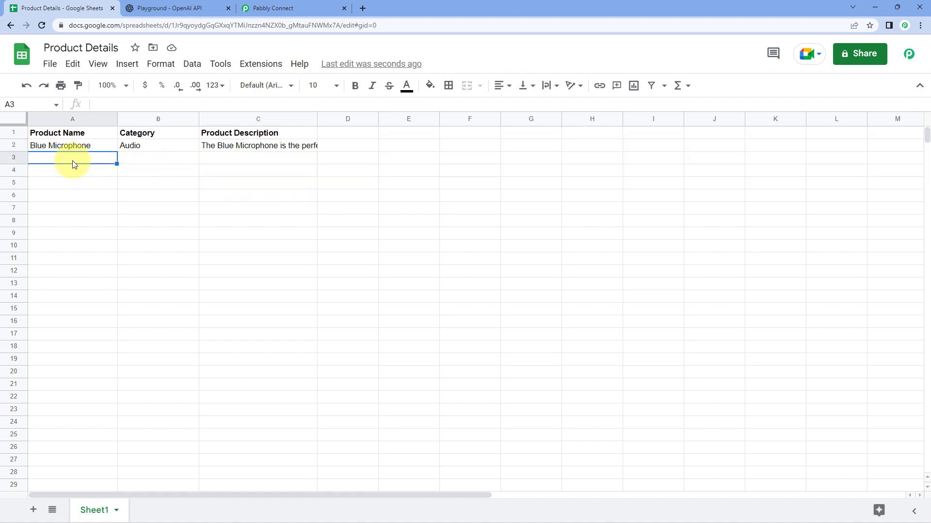
{"action": "left_click", "coordinate": [272, 7]}
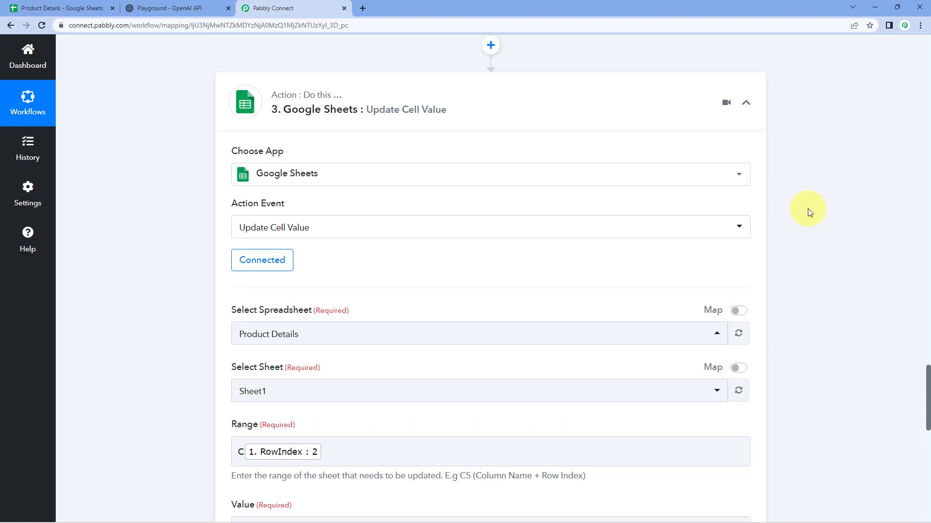
- Collapse the OpenAI Generate Content and trigger steps, then switch to the Product Details sheet
{"action": "scroll", "coordinate": [776, 212], "scroll_direction": "up", "scroll_amount": 15}
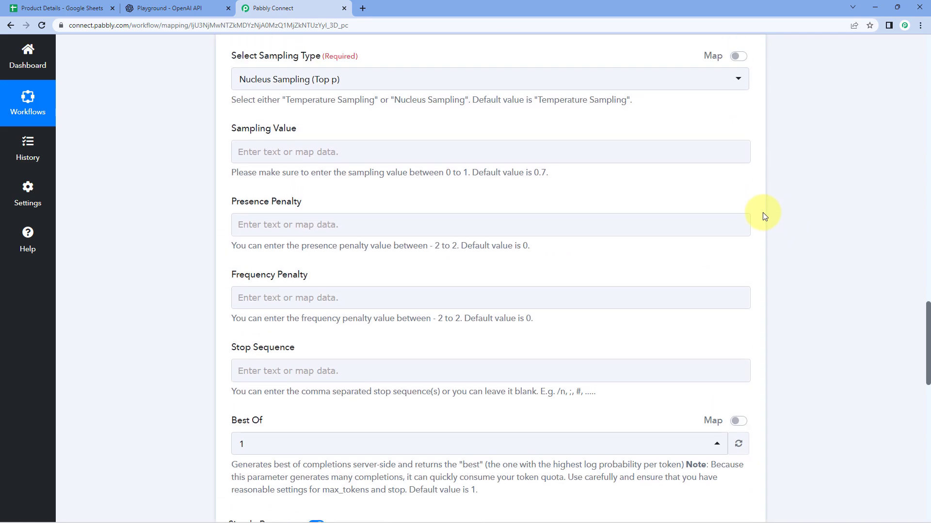
{"action": "scroll", "coordinate": [761, 212], "scroll_direction": "up", "scroll_amount": 12}
{"action": "left_click", "coordinate": [749, 285]}
{"action": "scroll", "coordinate": [766, 237], "scroll_direction": "up", "scroll_amount": 15}
{"action": "left_click", "coordinate": [749, 206]}
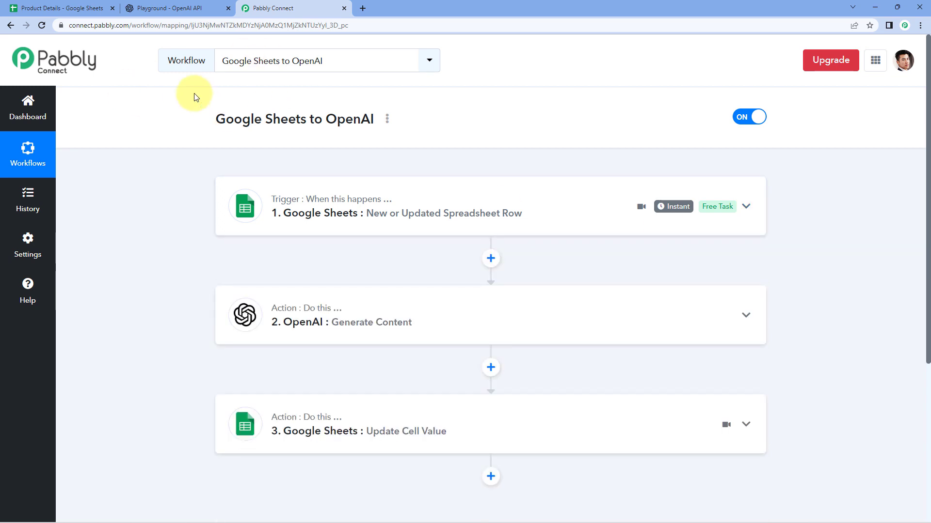
{"action": "left_click", "coordinate": [83, 8]}
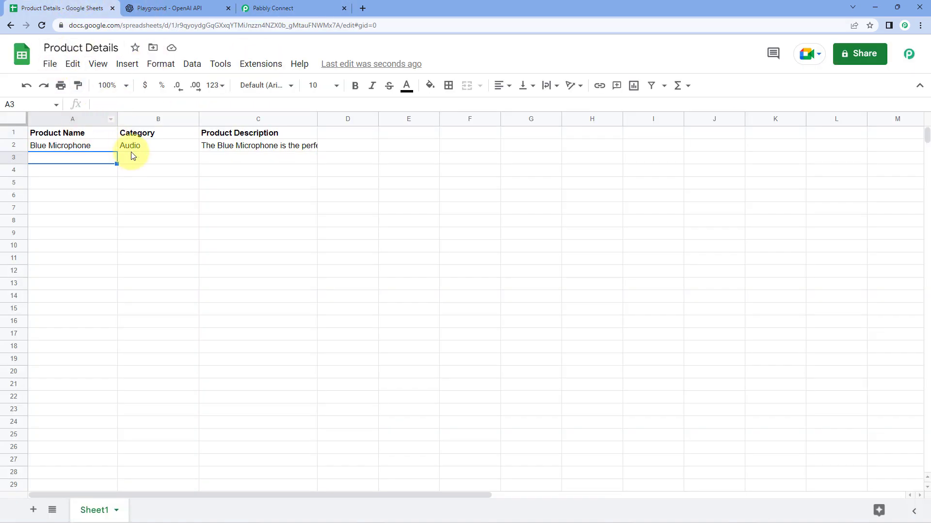
- Enter Titan Watch in A3 and Watch as its category in B3
{"action": "left_click", "coordinate": [254, 158]}
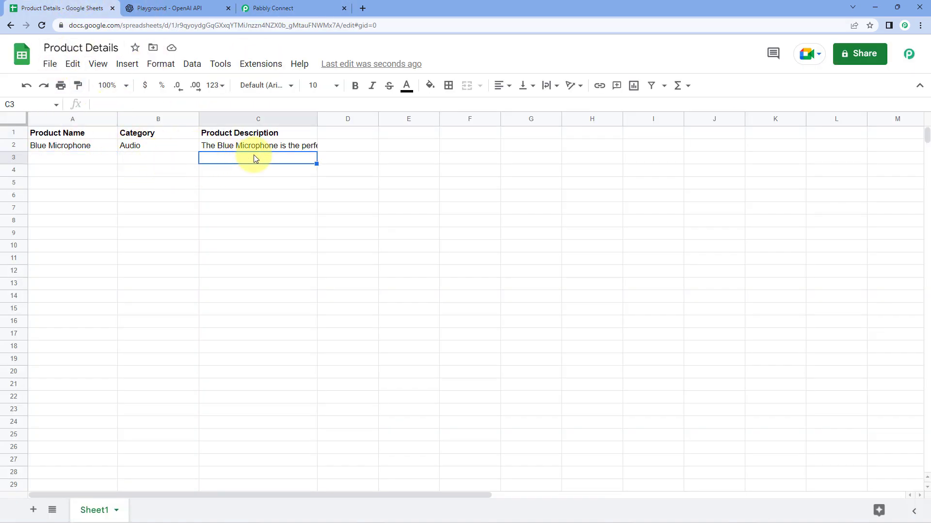
{"action": "double_click", "coordinate": [247, 155]}
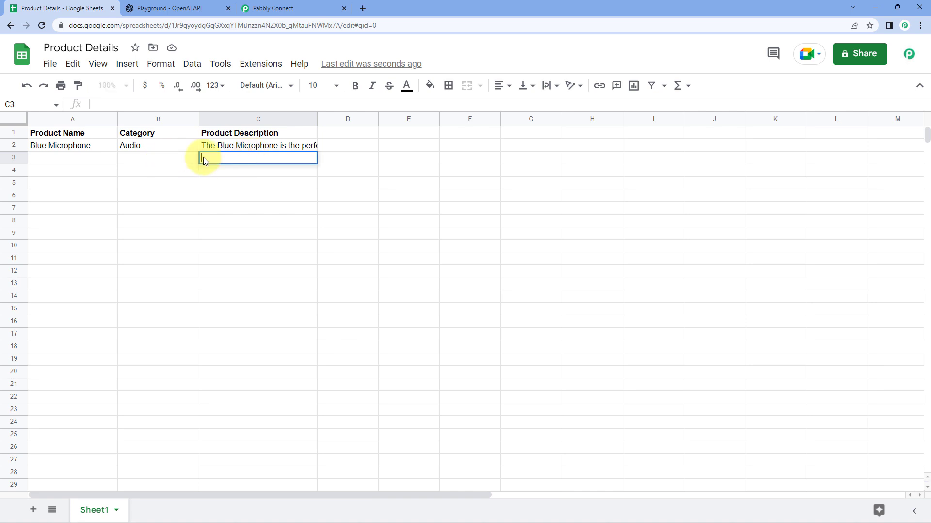
{"action": "left_click", "coordinate": [175, 161]}
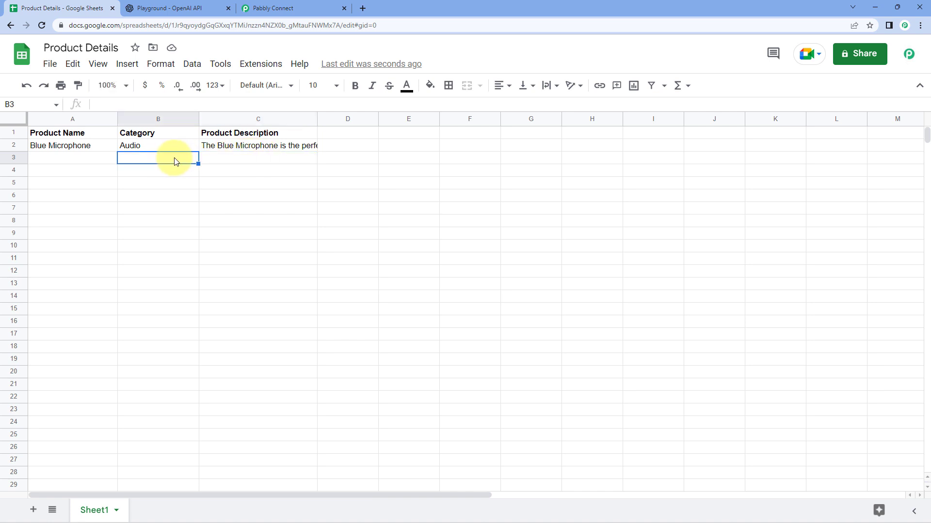
{"action": "left_click", "coordinate": [110, 160]}
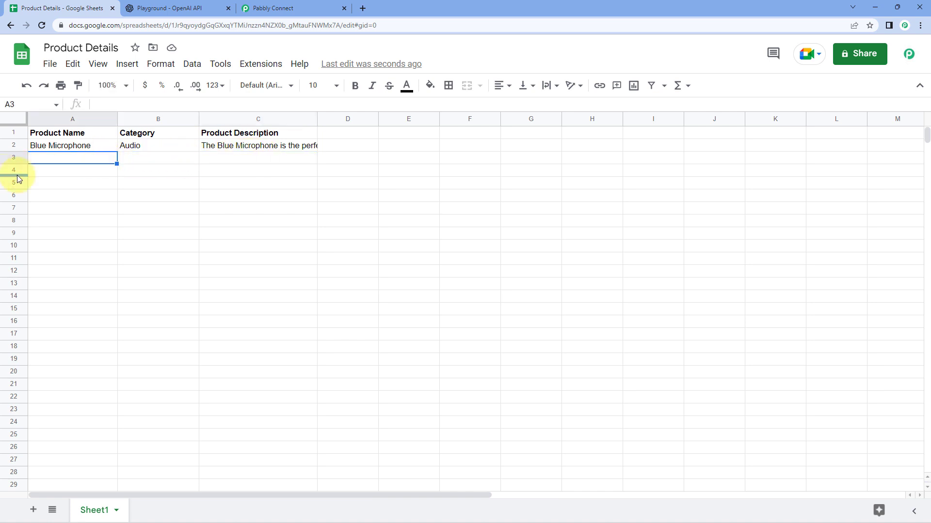
{"action": "double_click", "coordinate": [56, 161]}
{"action": "type", "text": "Titan Watch"}
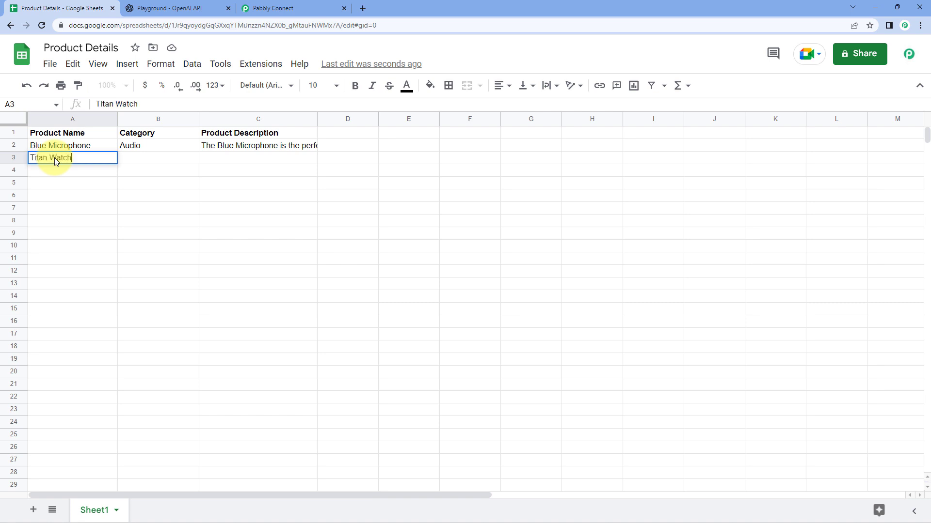
{"action": "key", "text": "Tab"}
{"action": "type", "text": "Watch"}
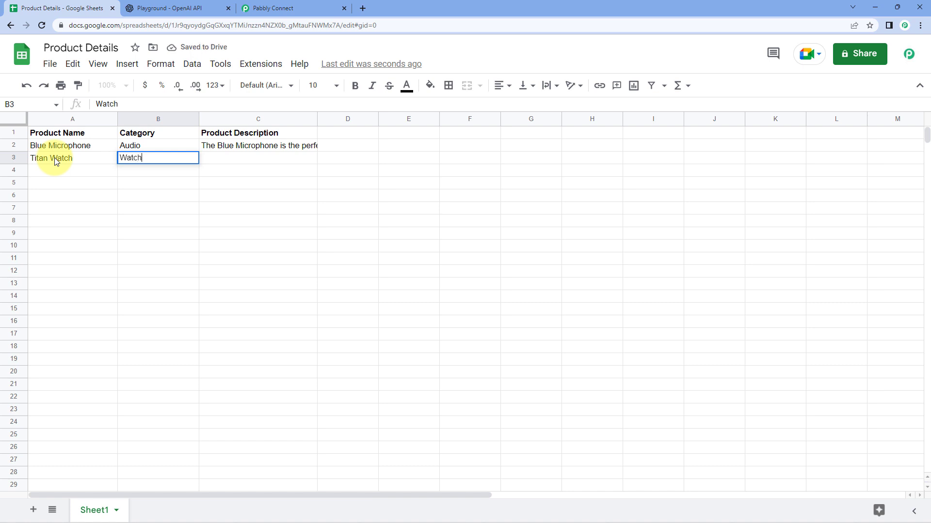
{"action": "key", "text": "Return"}
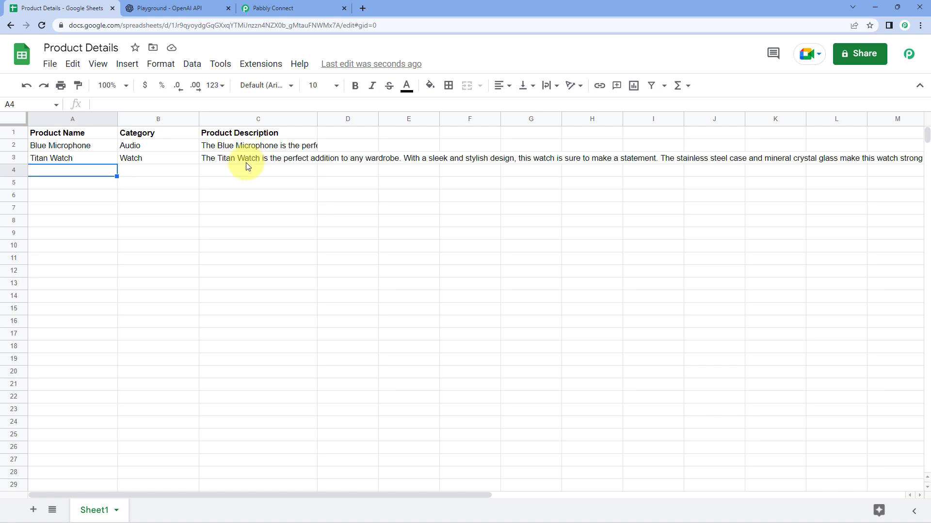
- Read the generated Titan Watch description in C3
{"action": "left_click", "coordinate": [259, 158]}
{"action": "double_click", "coordinate": [261, 159]}
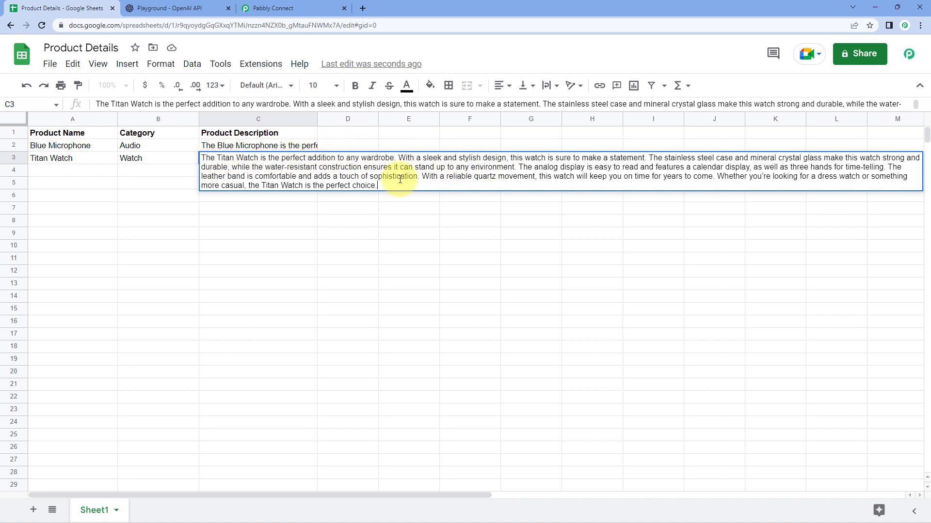
{"action": "left_click_drag", "start_coordinate": [397, 185], "coordinate": [208, 135]}
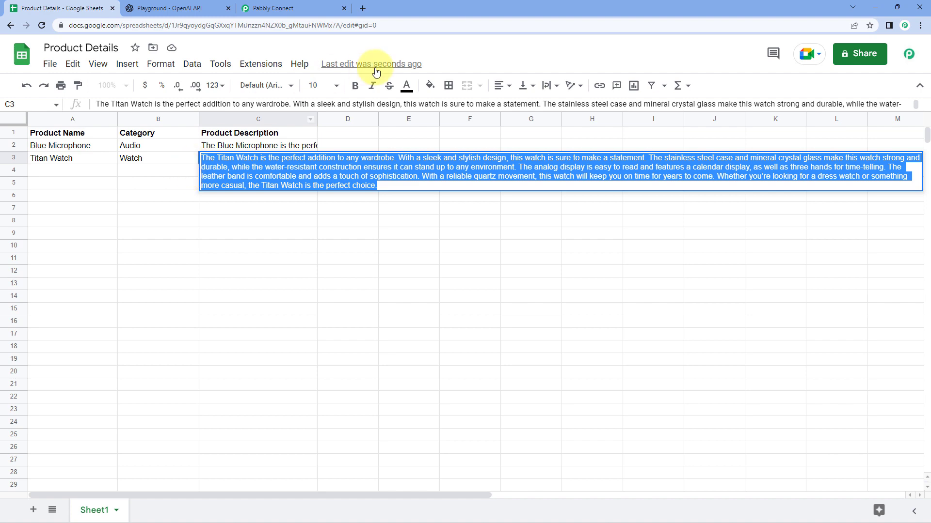
- Set the Product Description column's text wrapping to Clip, then return to Pabbly Connect
{"action": "left_click", "coordinate": [296, 121]}
{"action": "left_click", "coordinate": [549, 86]}
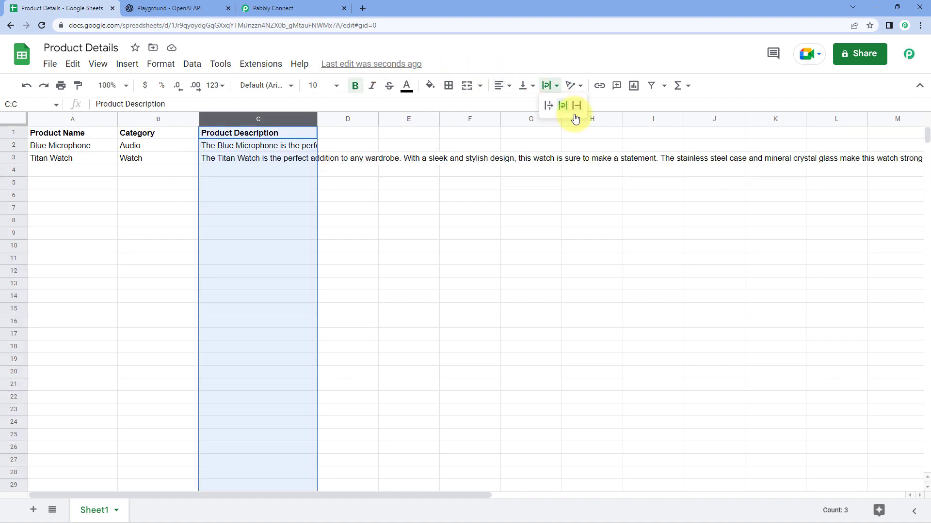
{"action": "left_click", "coordinate": [576, 104]}
{"action": "left_click", "coordinate": [472, 185]}
{"action": "left_click", "coordinate": [288, 163]}
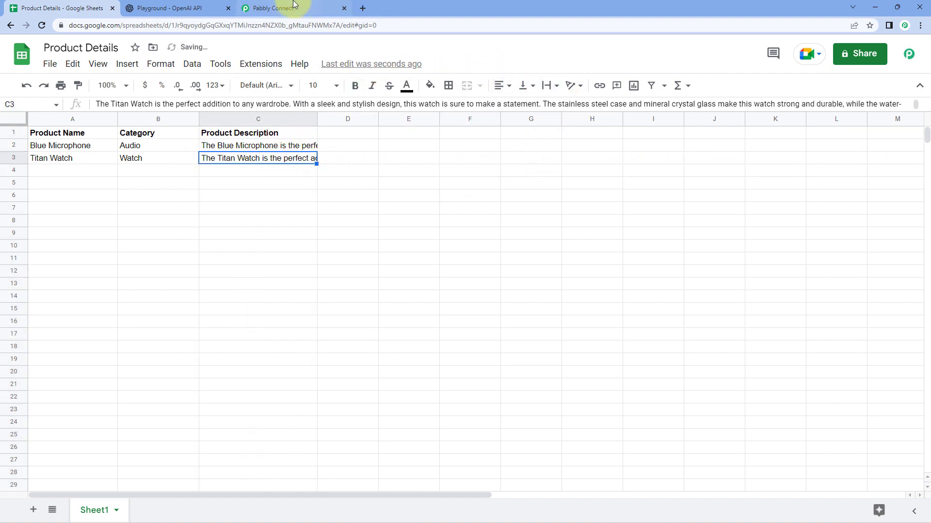
{"action": "left_click", "coordinate": [273, 9]}
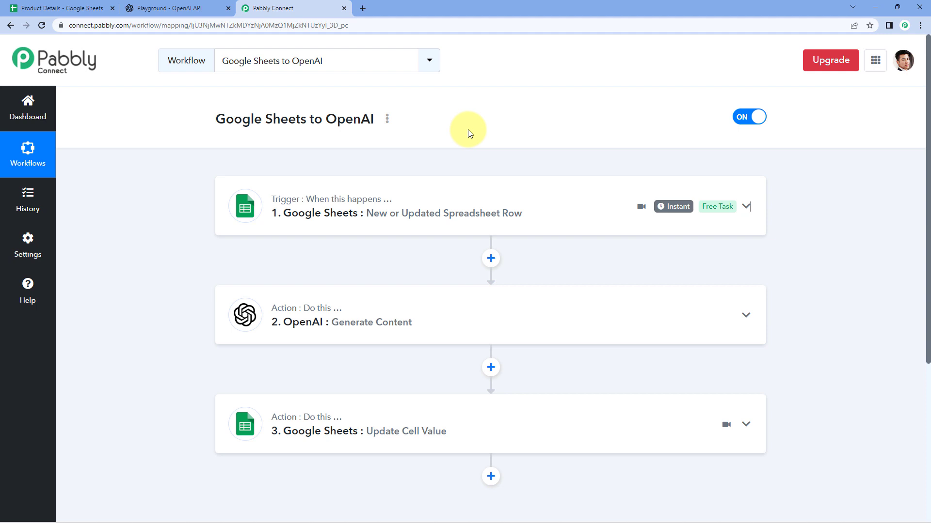
{"action": "left_click", "coordinate": [30, 8]}
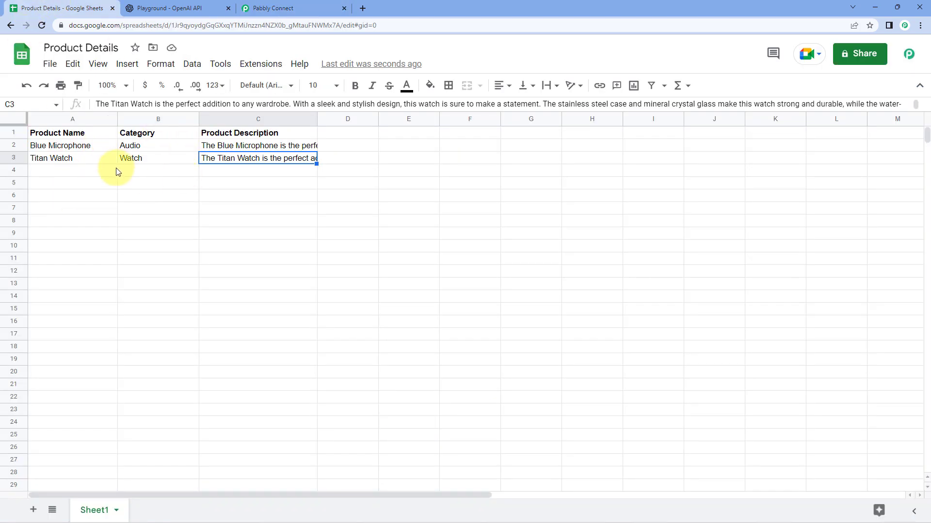
{"action": "left_click", "coordinate": [280, 5]}
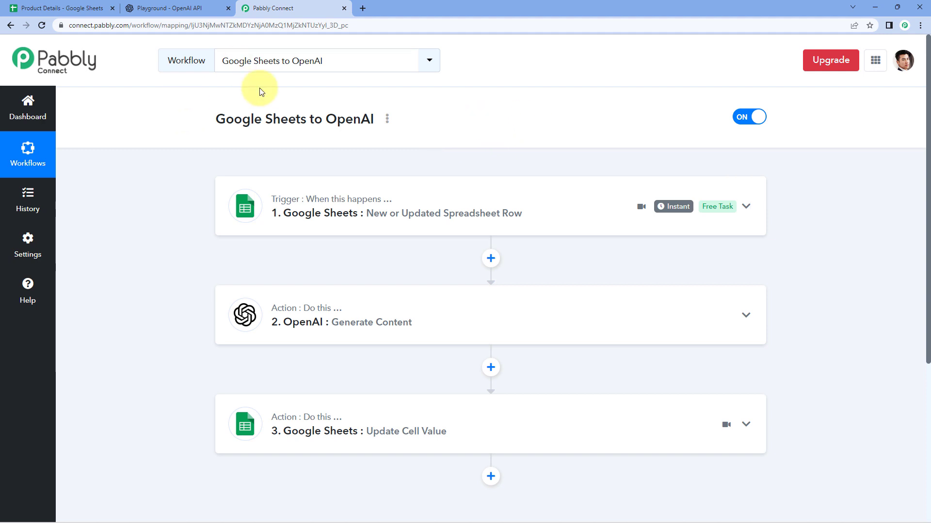